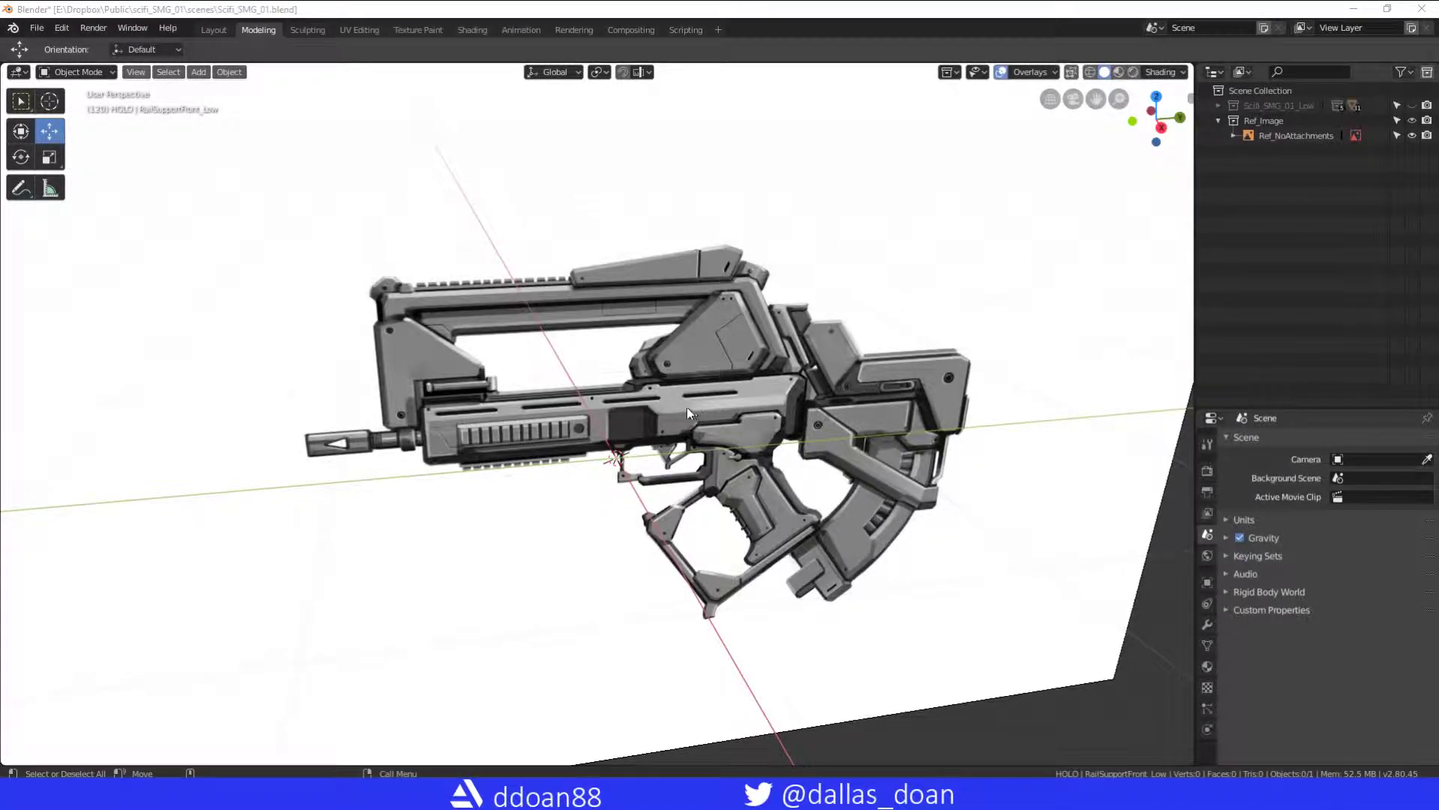
View the gun straight from its side and make the Ref_Image collection active
shift+middle_drag(687, 407, 739, 417)
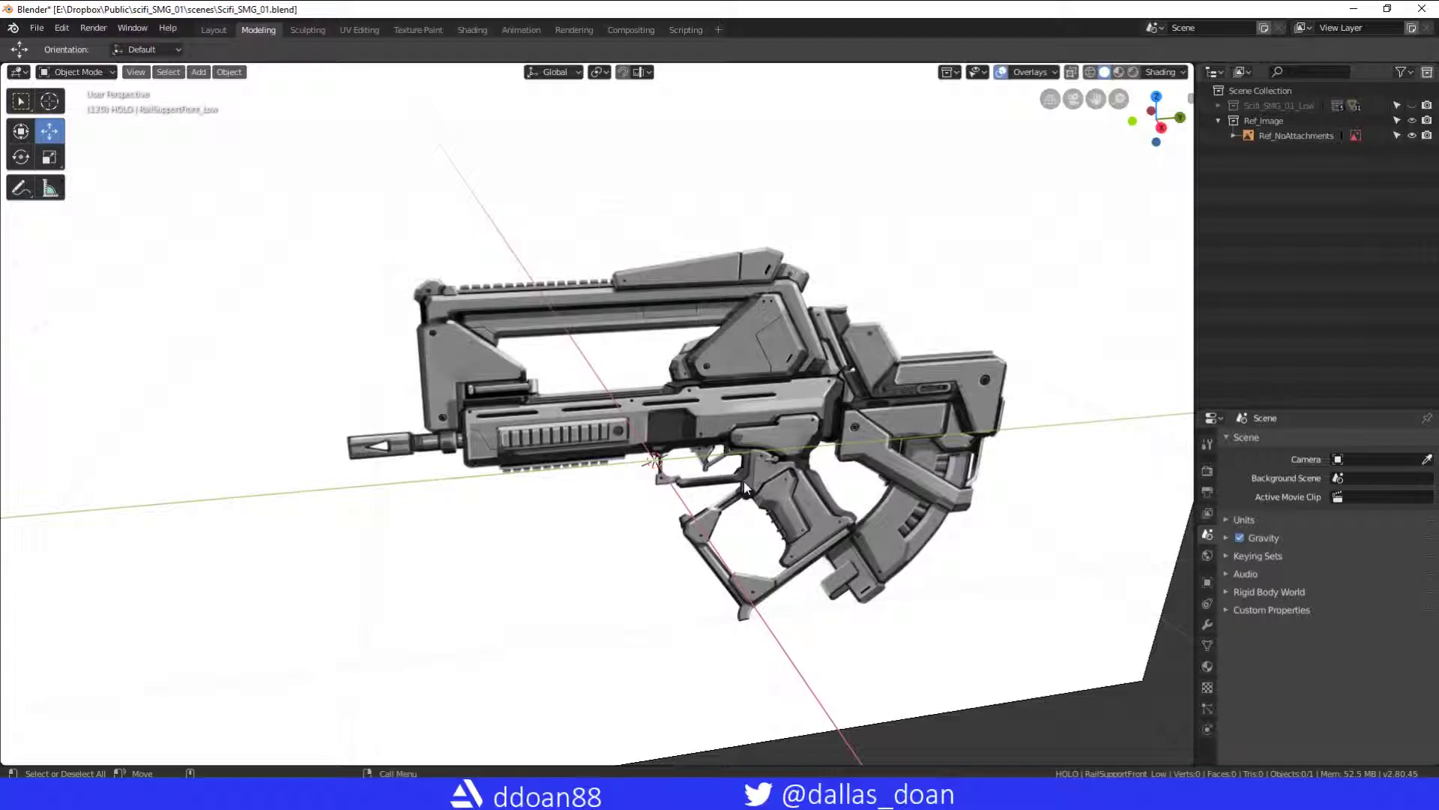
scroll(744, 482, up, 2)
mouse_move(748, 478)
middle_down()
mouse_move(799, 410)
mouse_move(775, 400)
mouse_move(780, 350)
mouse_move(908, 255)
middle_up()
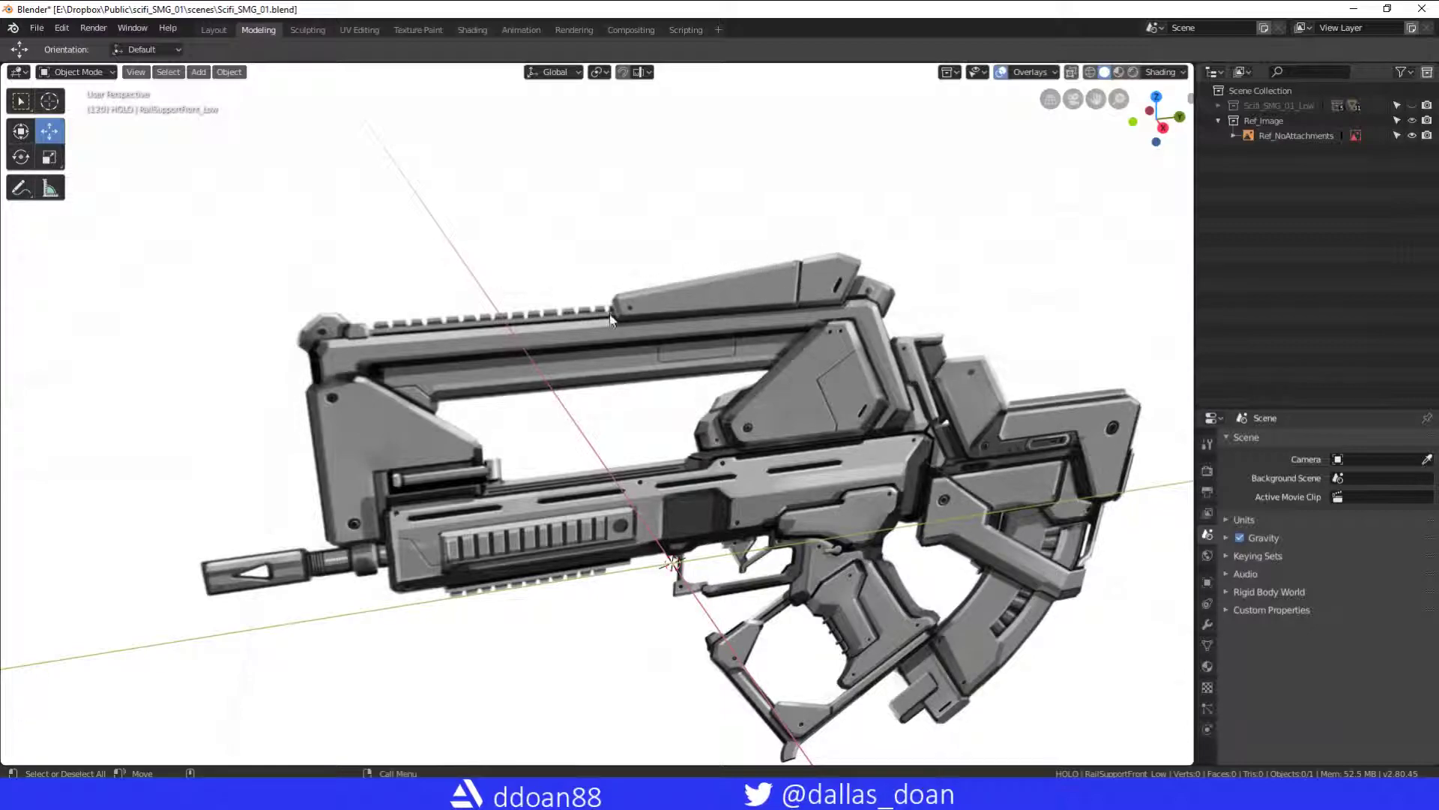
key(KP_3)
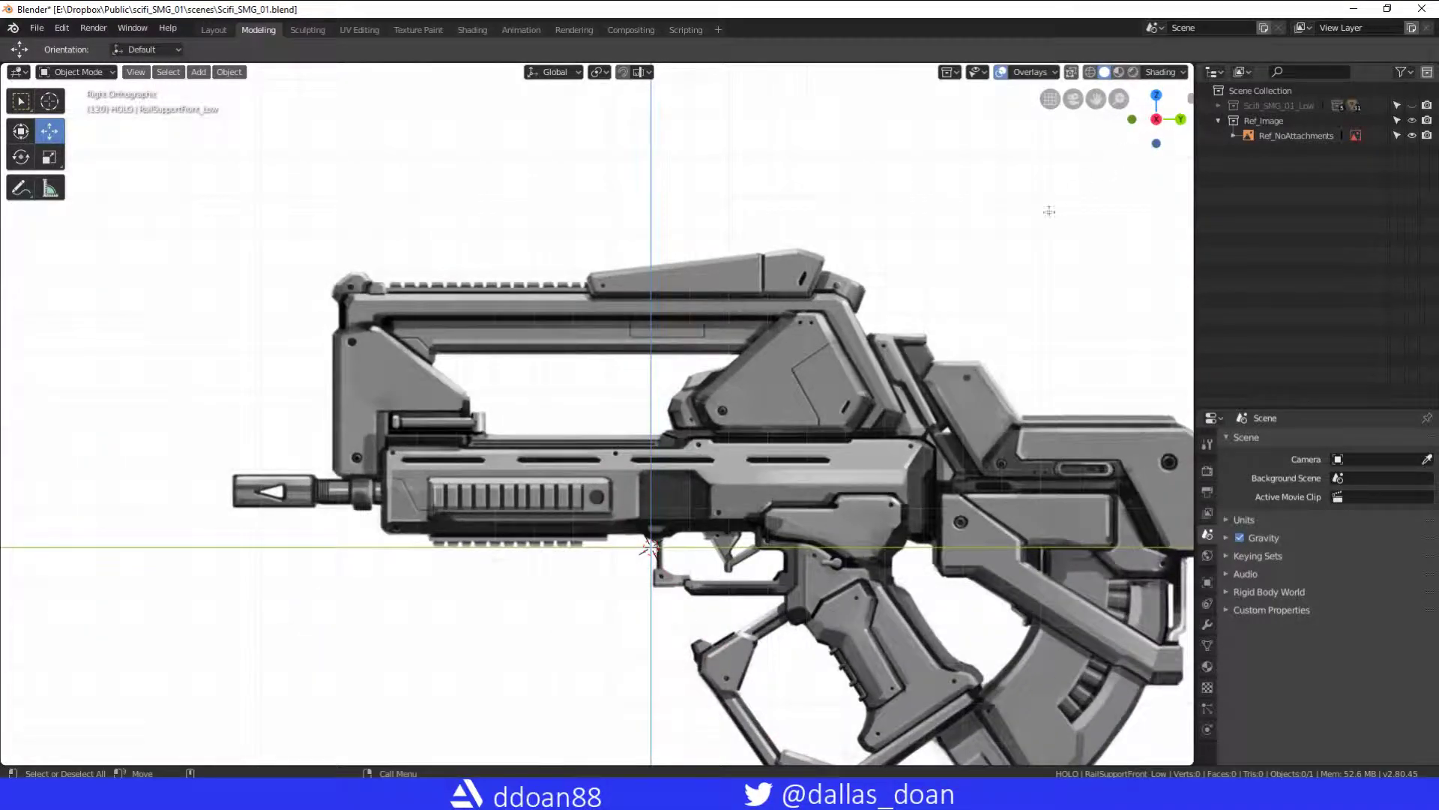
scroll(675, 506, up, 3)
scroll(732, 394, up, 3)
shift+middle_drag(844, 302, 829, 315)
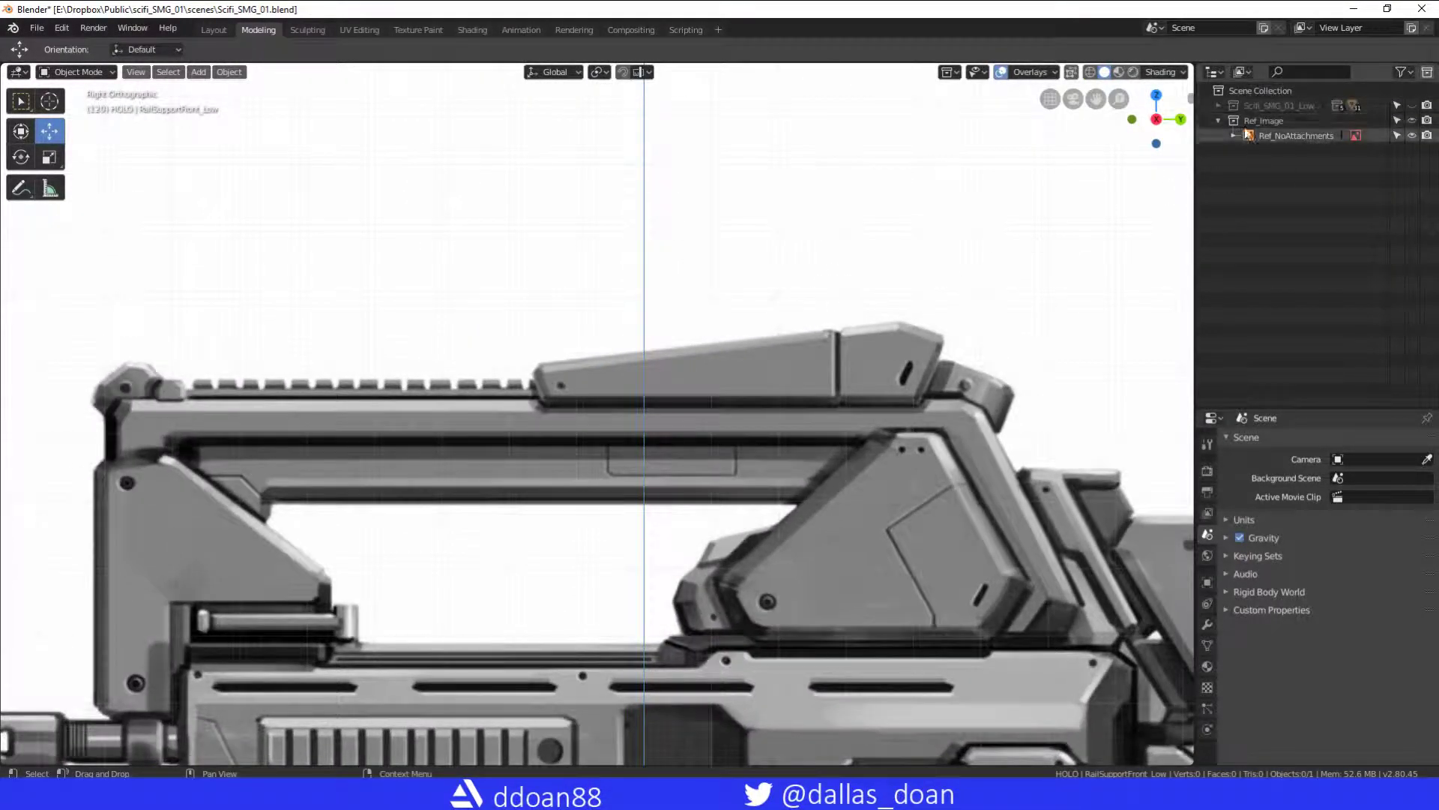
click(1263, 120)
Center the top rail cover in view and bring up the Add menu for a new mesh
shift+middle_drag(963, 310, 1033, 299)
shift+middle_drag(1012, 225, 1035, 228)
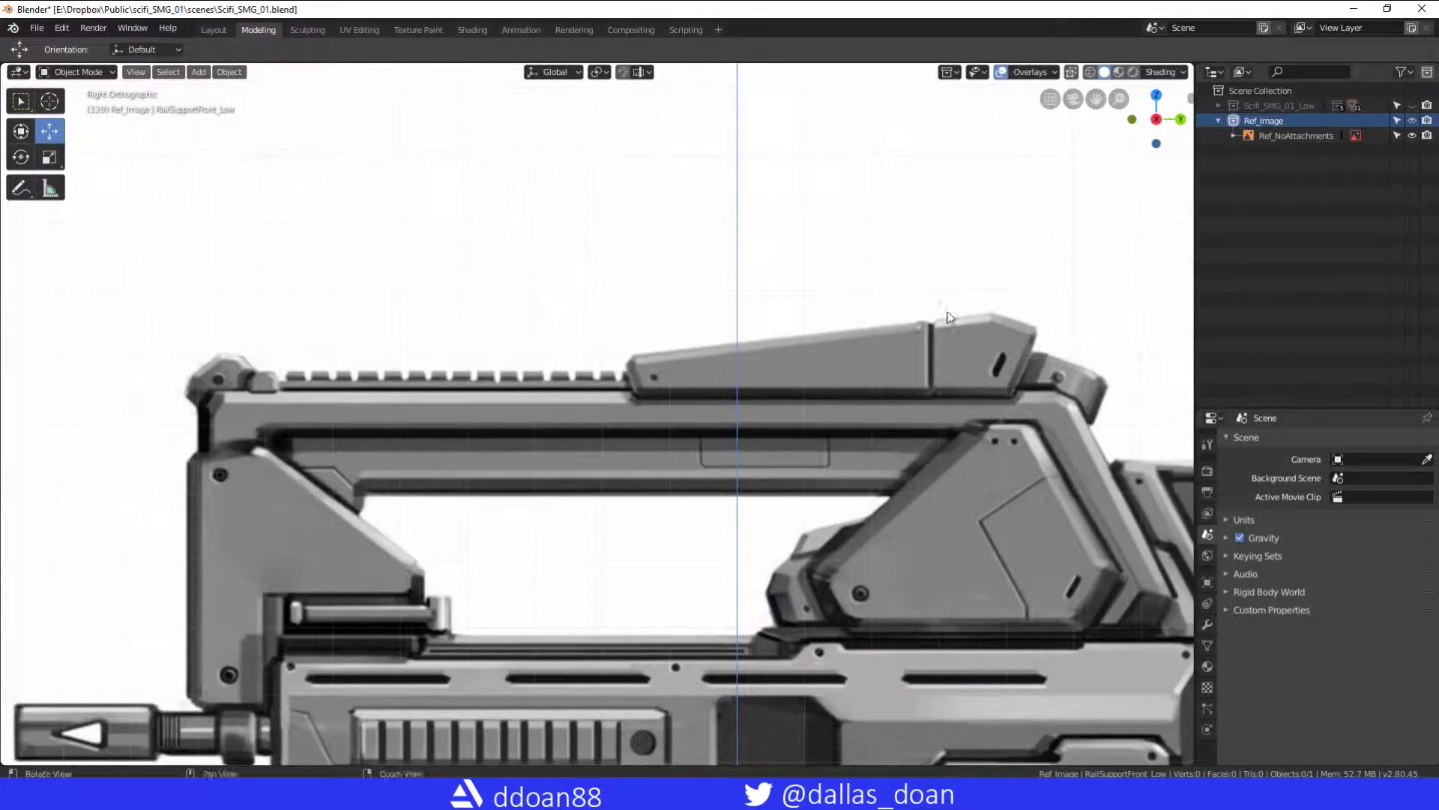
shift+middle_drag(719, 316, 766, 318)
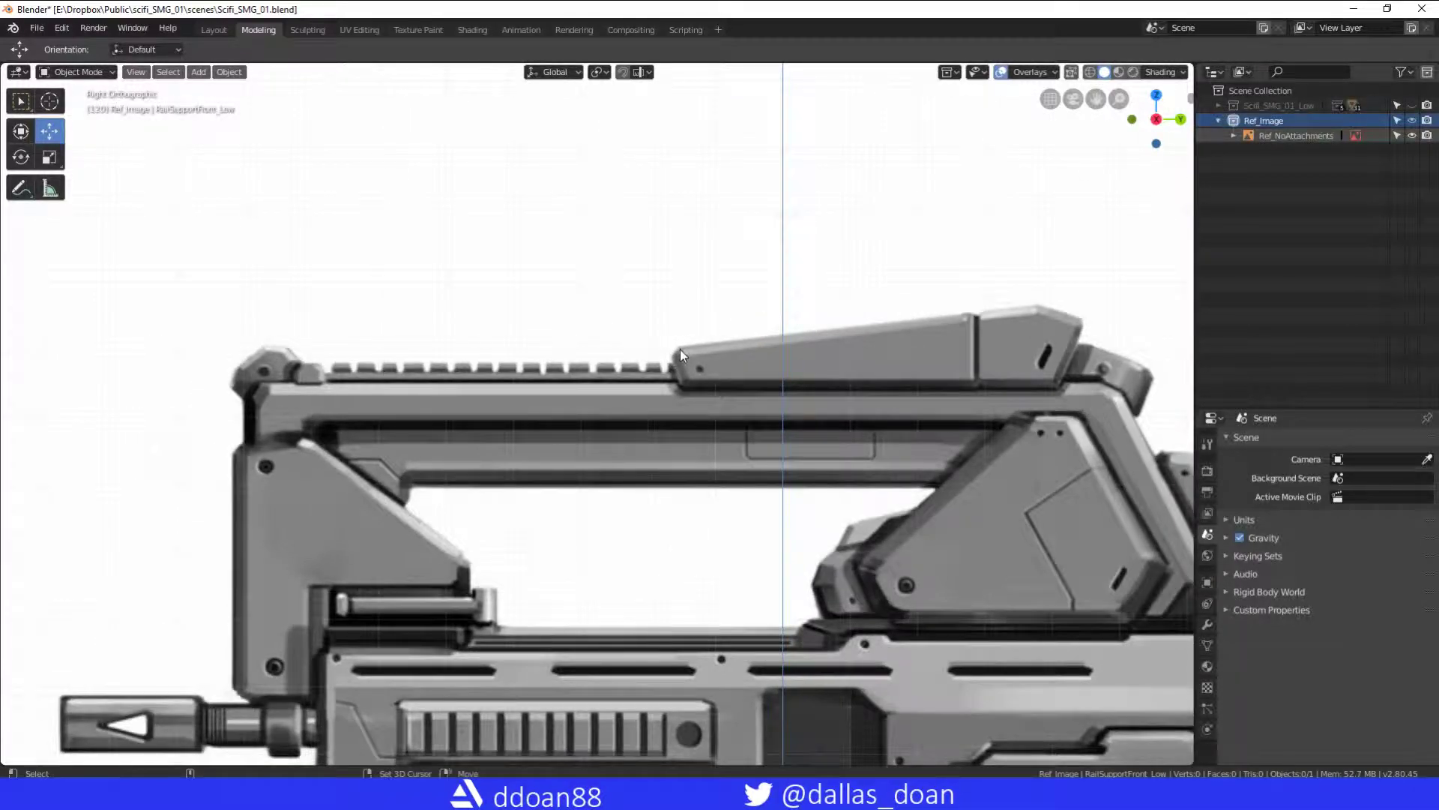
key(shift+a)
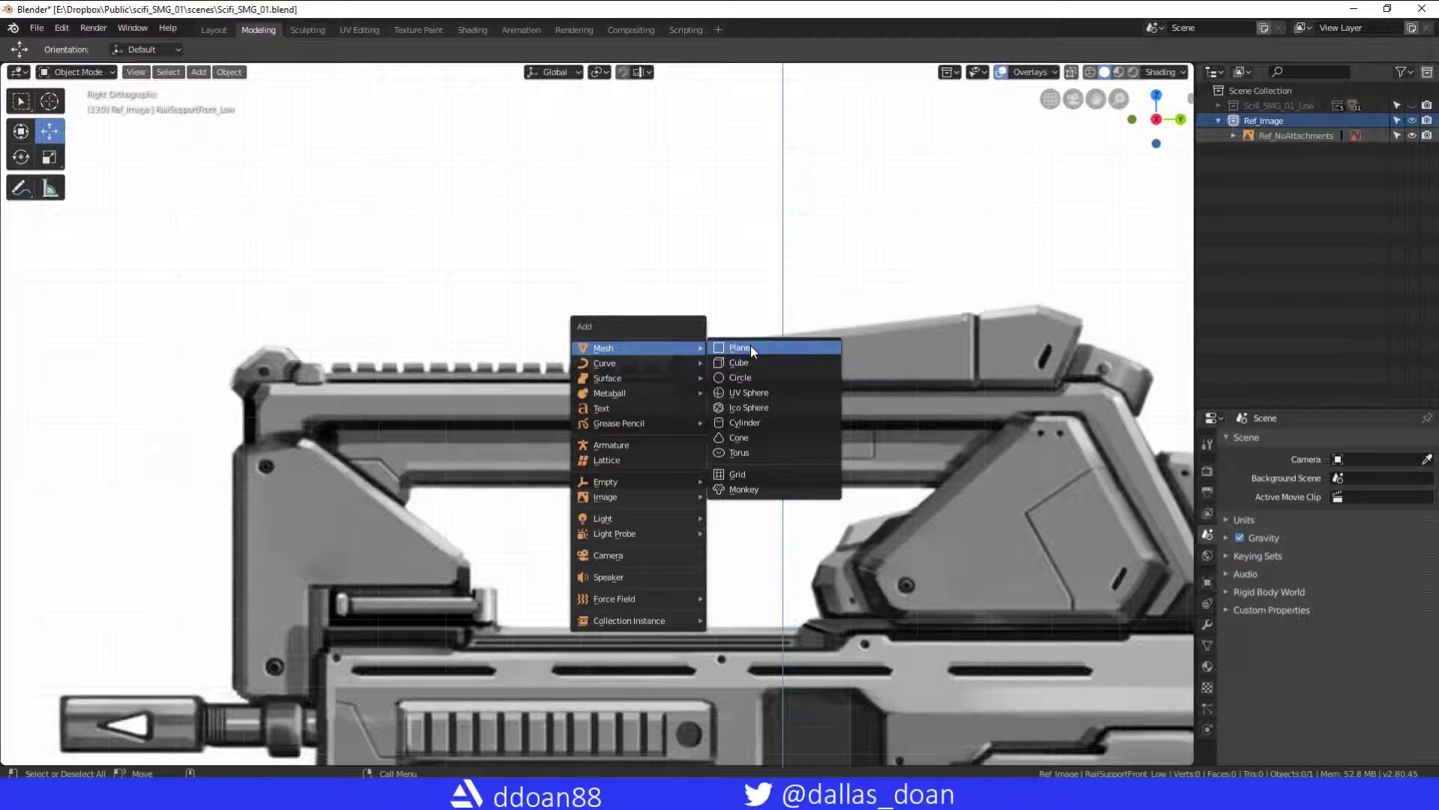
Add a plane, raise it above the gun's top along Z and edit its vertices
click(750, 347)
scroll(675, 393, down, 3)
scroll(709, 450, up, 2)
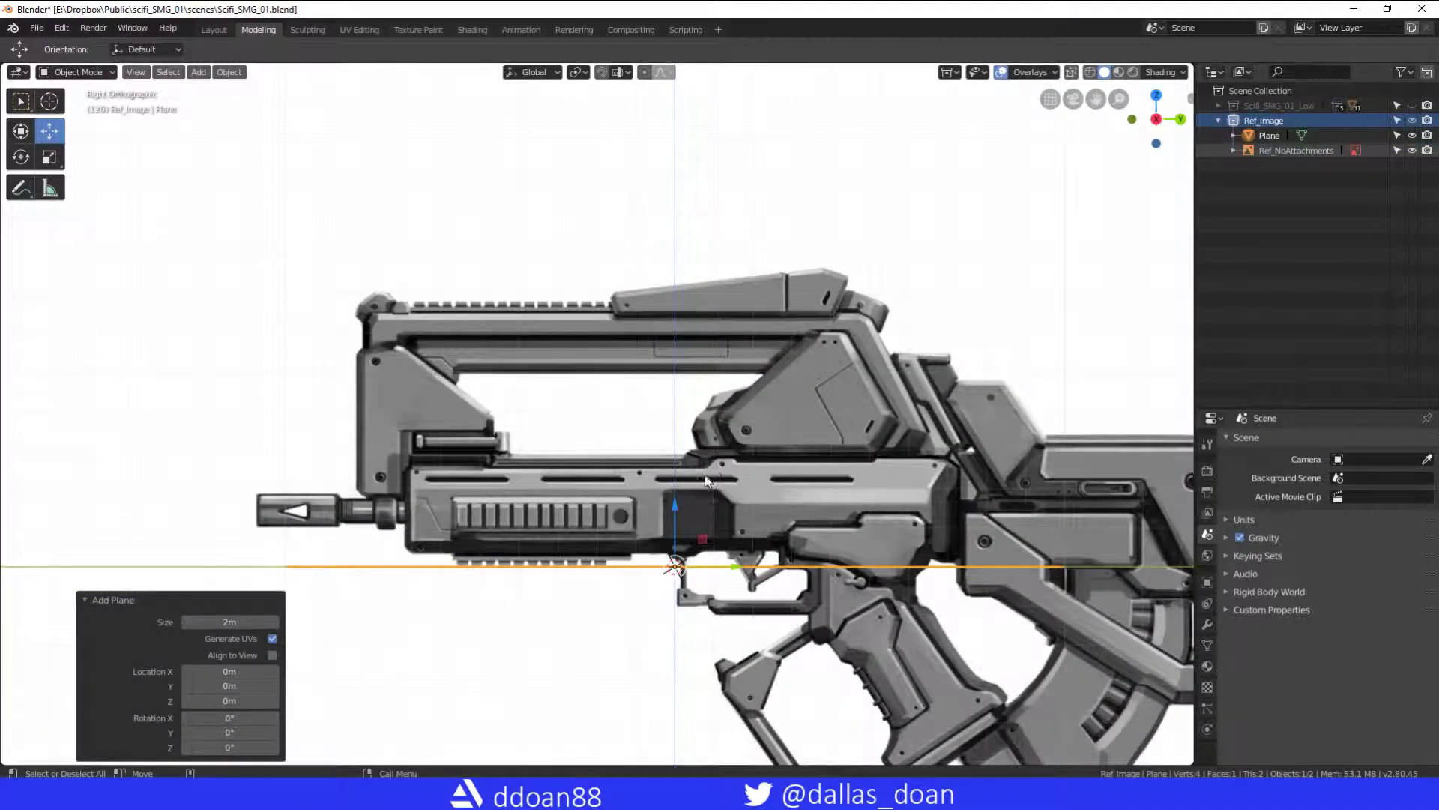
drag(676, 503, 674, 186)
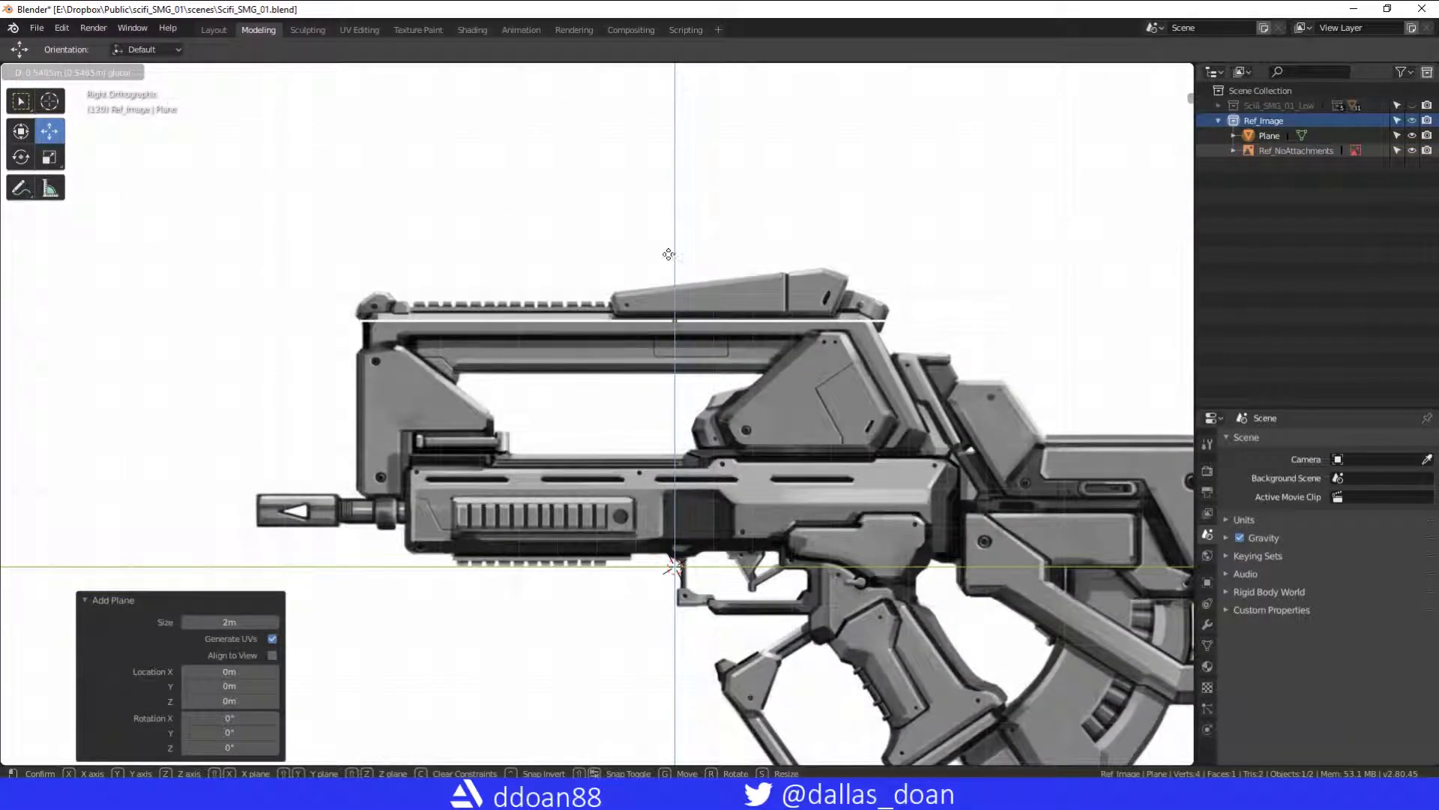
shift+middle_drag(712, 249, 728, 303)
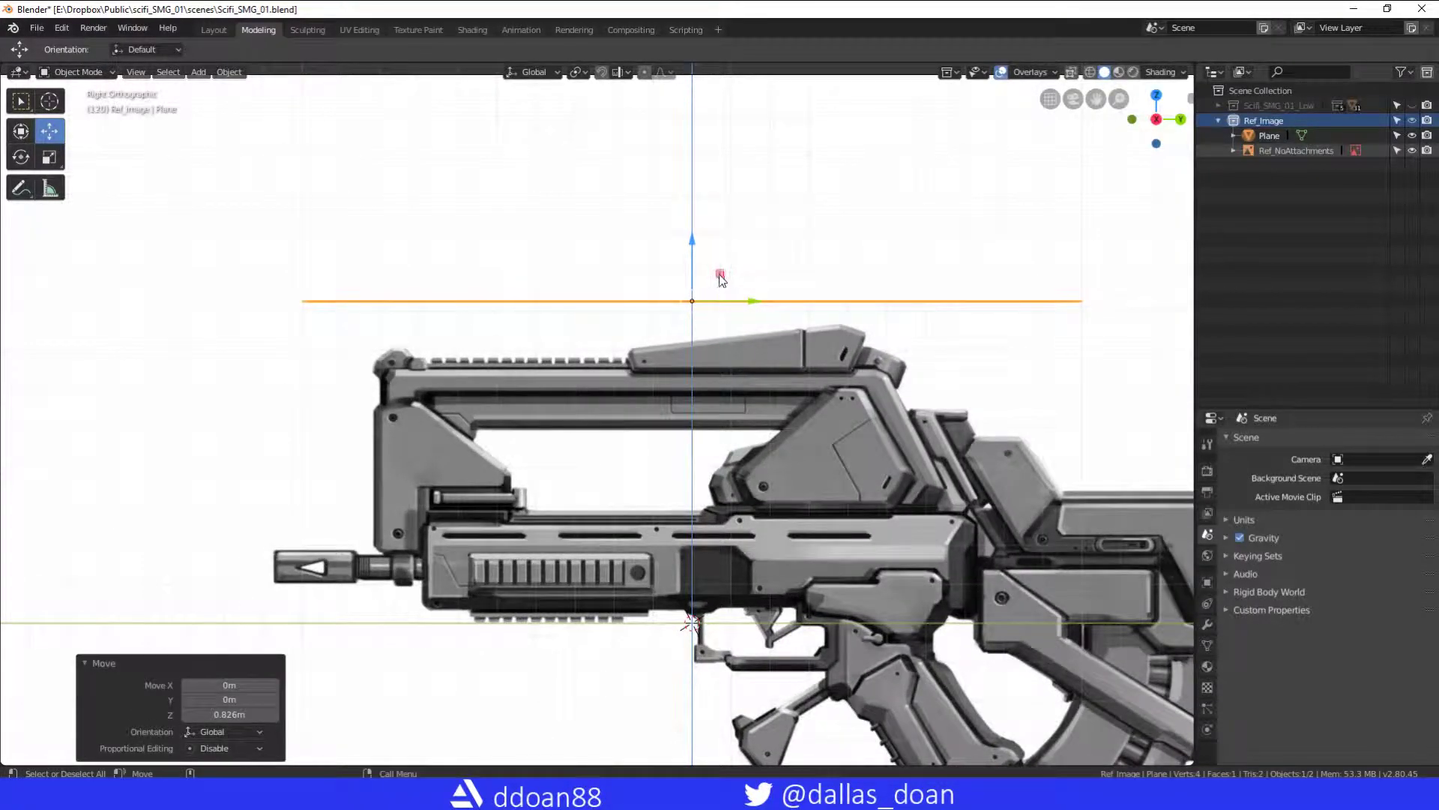
key(Tab)
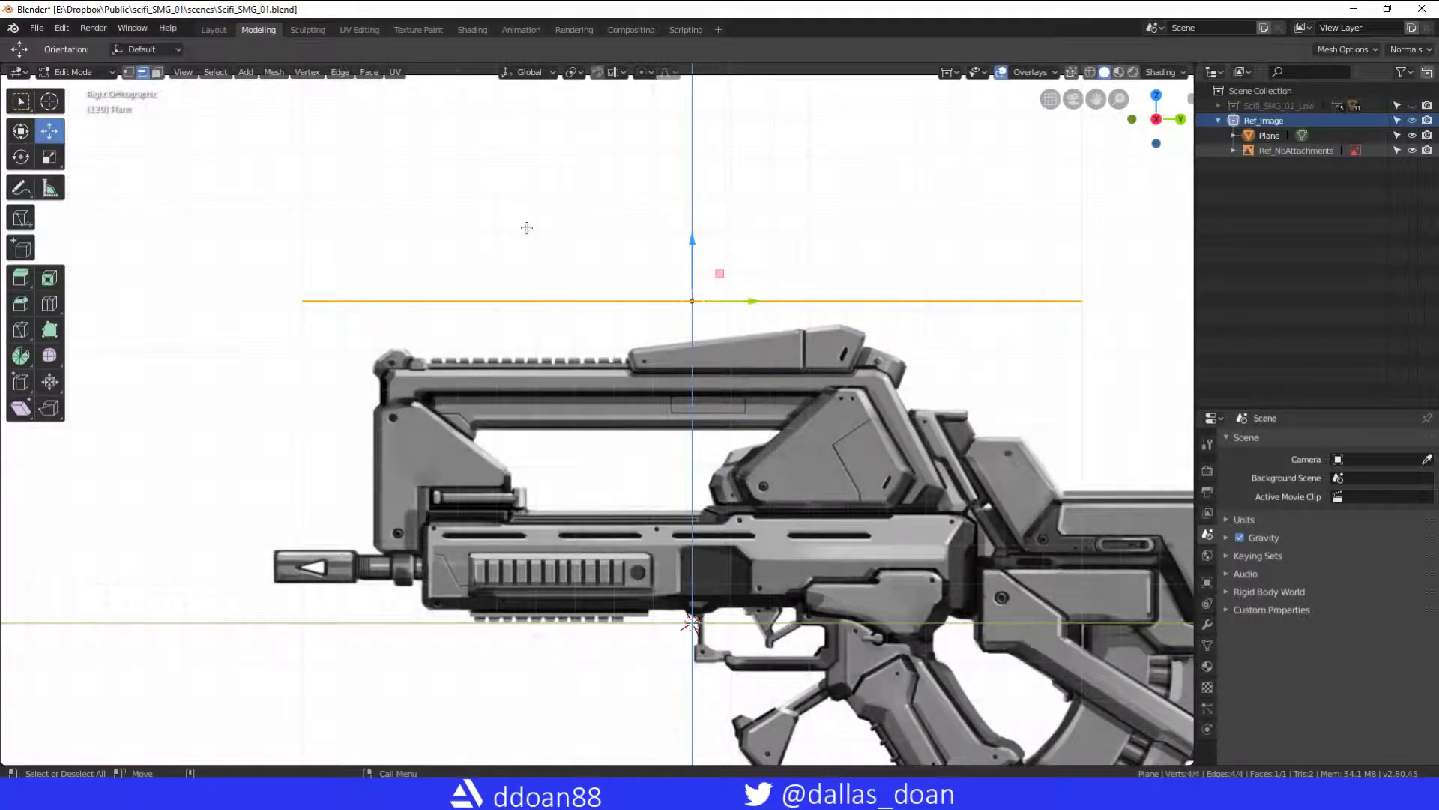
key(1)
drag(273, 253, 423, 268)
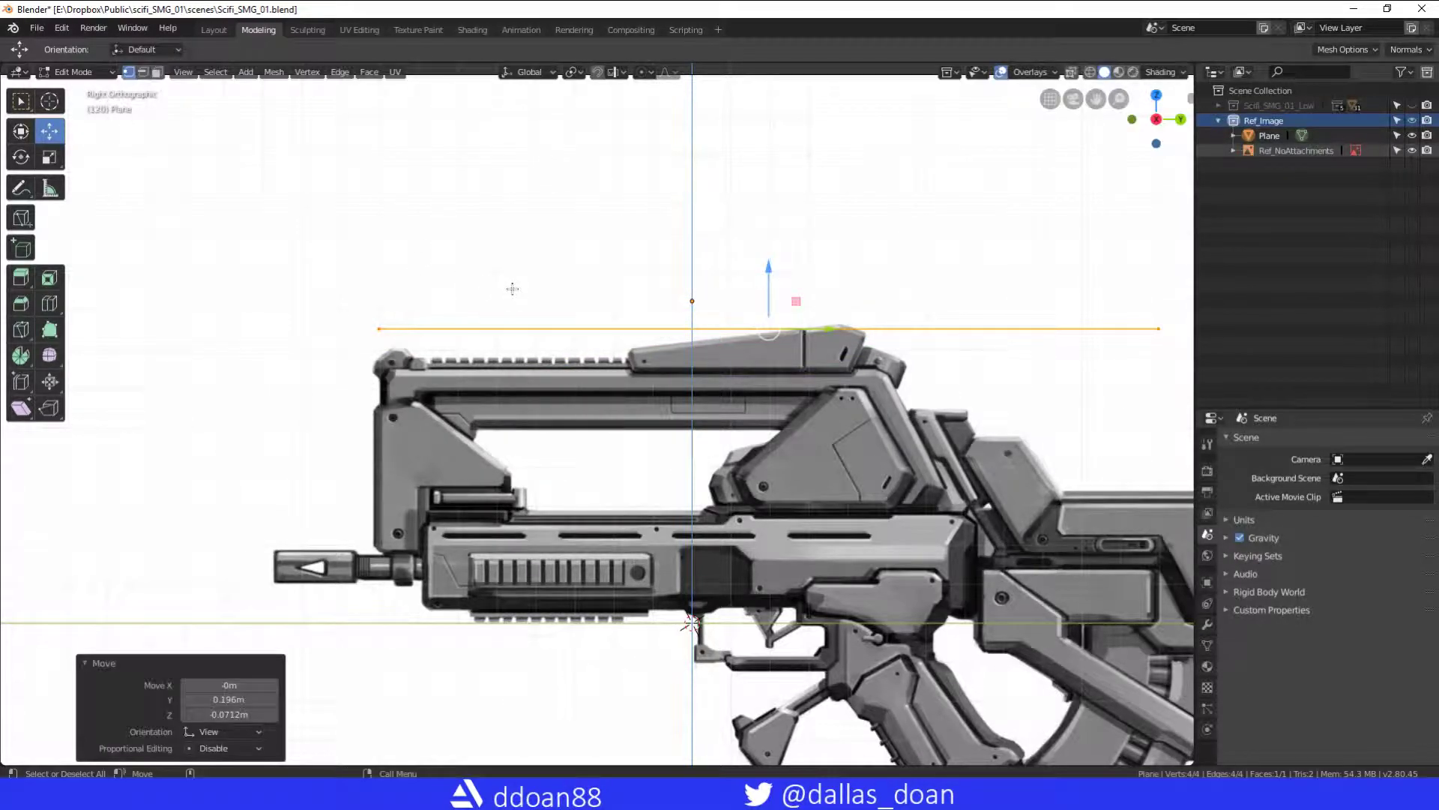
Box-select the plane's vertices and delete them
key(w)
shift+middle_drag(692, 327, 562, 300)
drag(211, 239, 1082, 381)
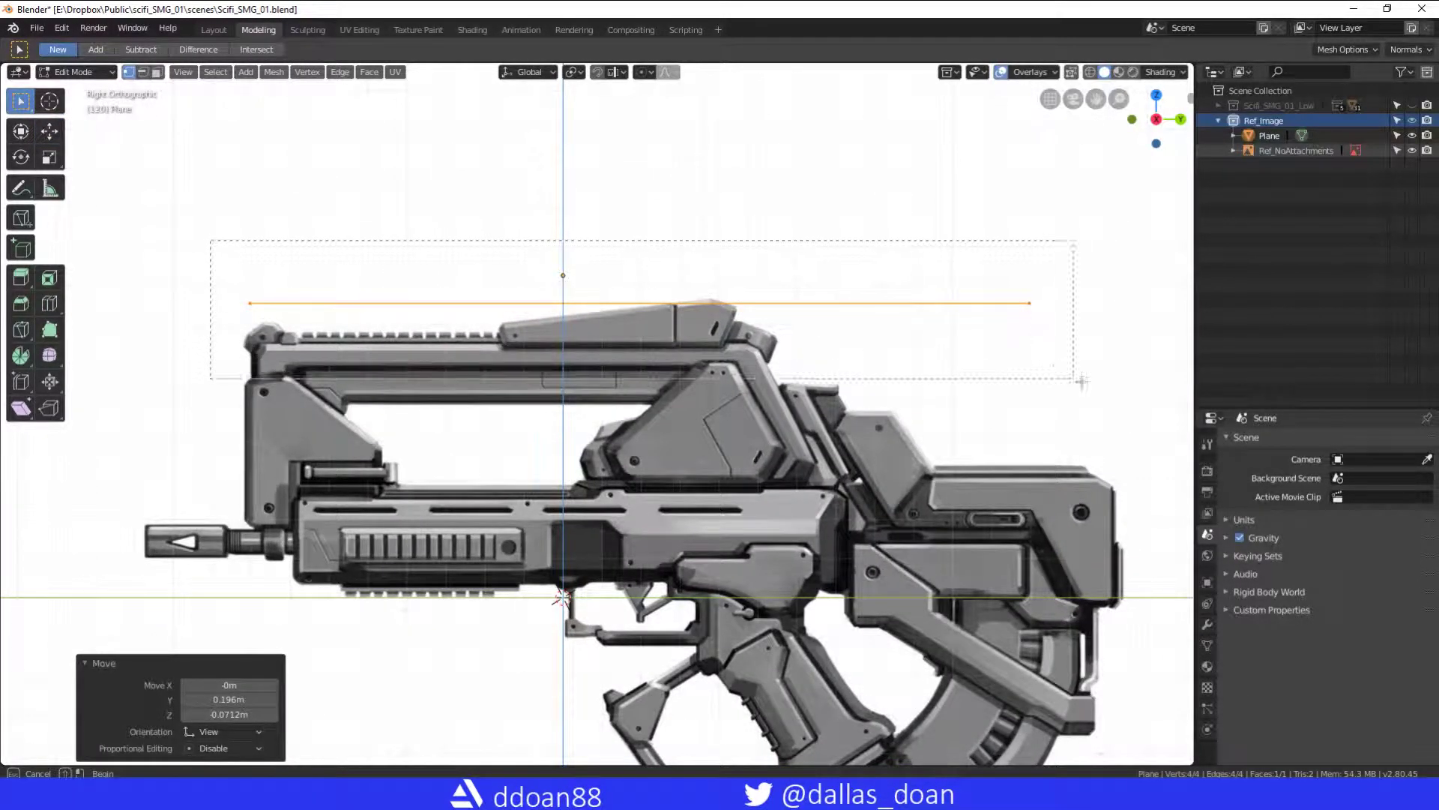
right_click(1056, 387)
click(1055, 387)
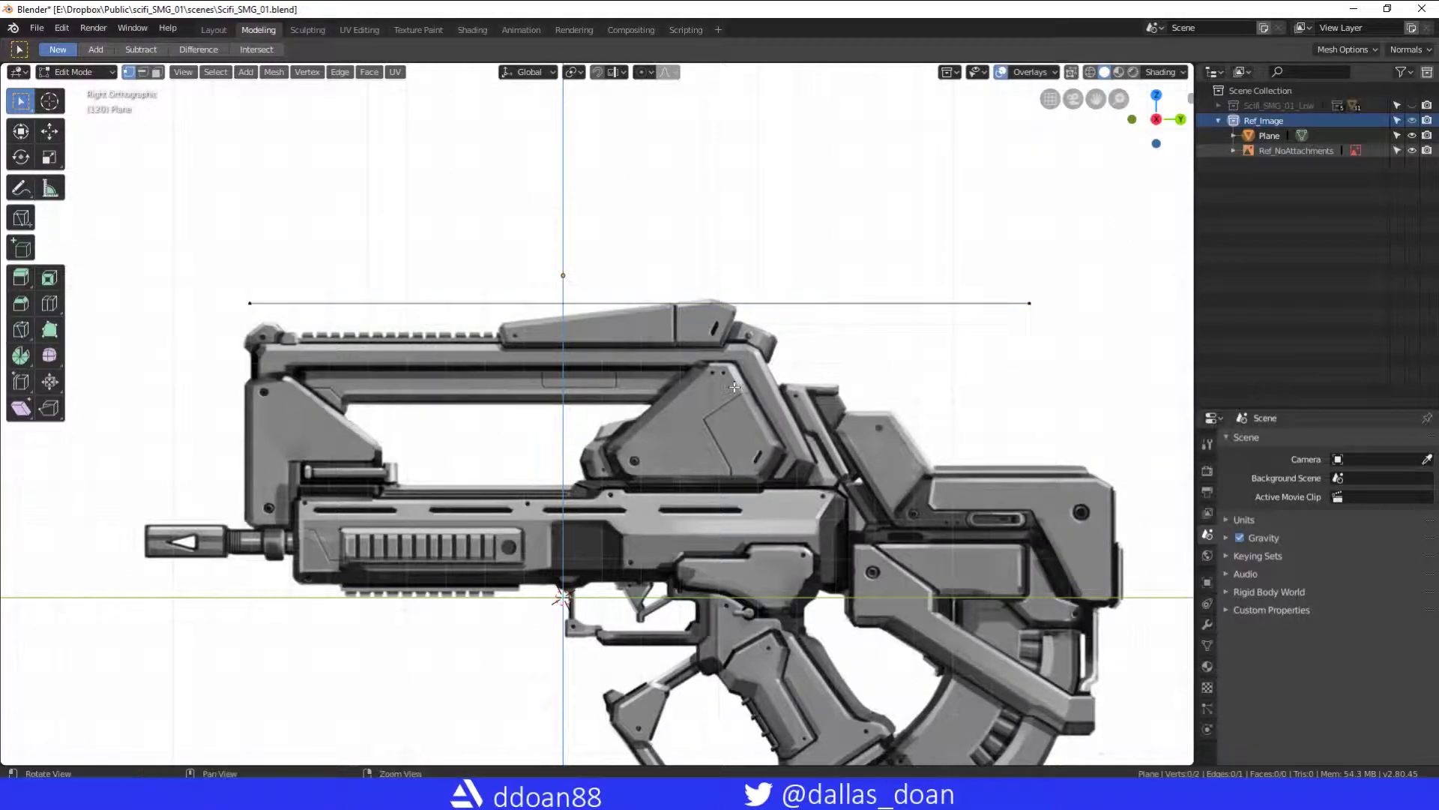
Delete the remaining edge's vertices, leaving an empty mesh over the rail cover
shift+middle_drag(735, 387, 831, 412)
drag(292, 264, 1153, 423)
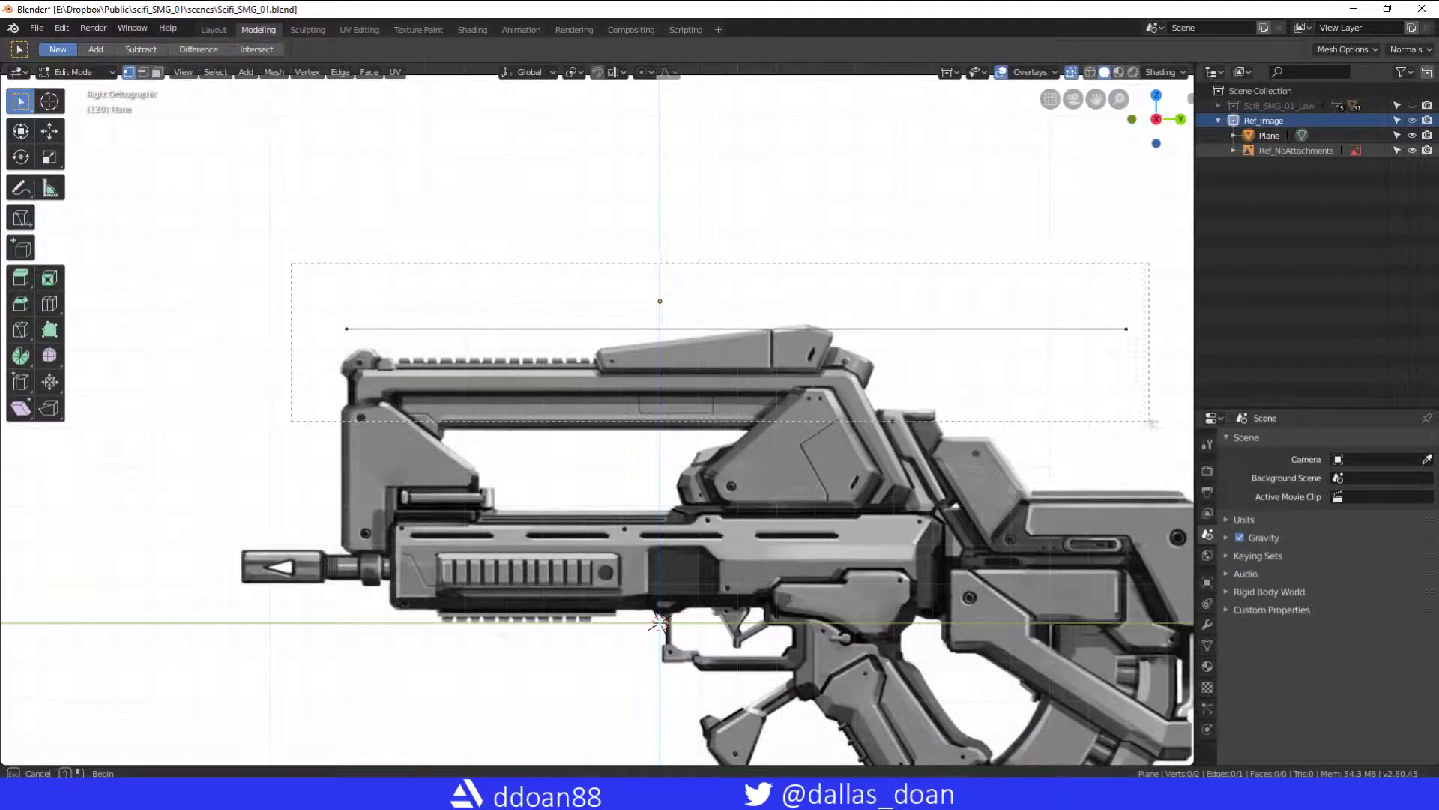
right_click(1126, 404)
click(1126, 405)
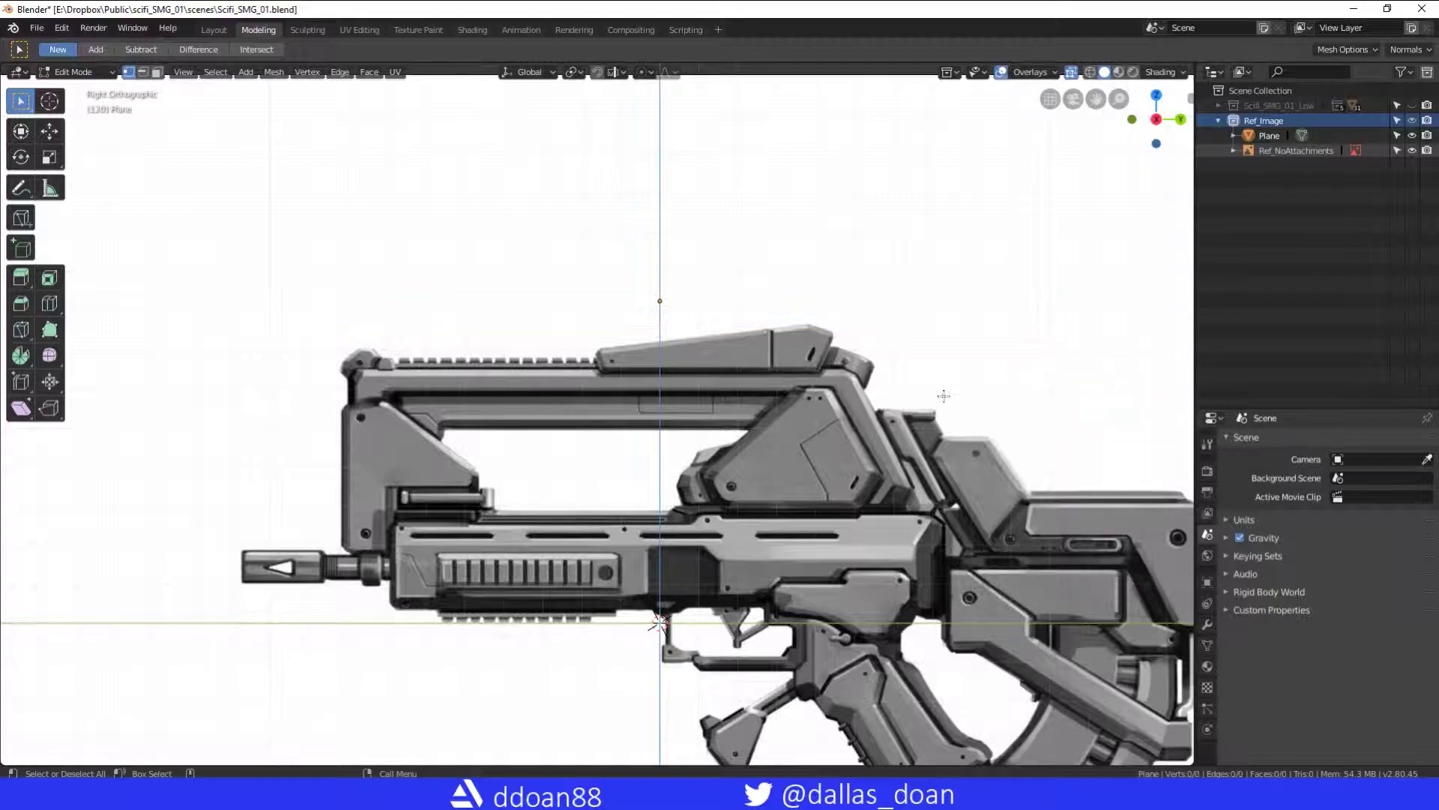
shift+middle_drag(942, 395, 993, 423)
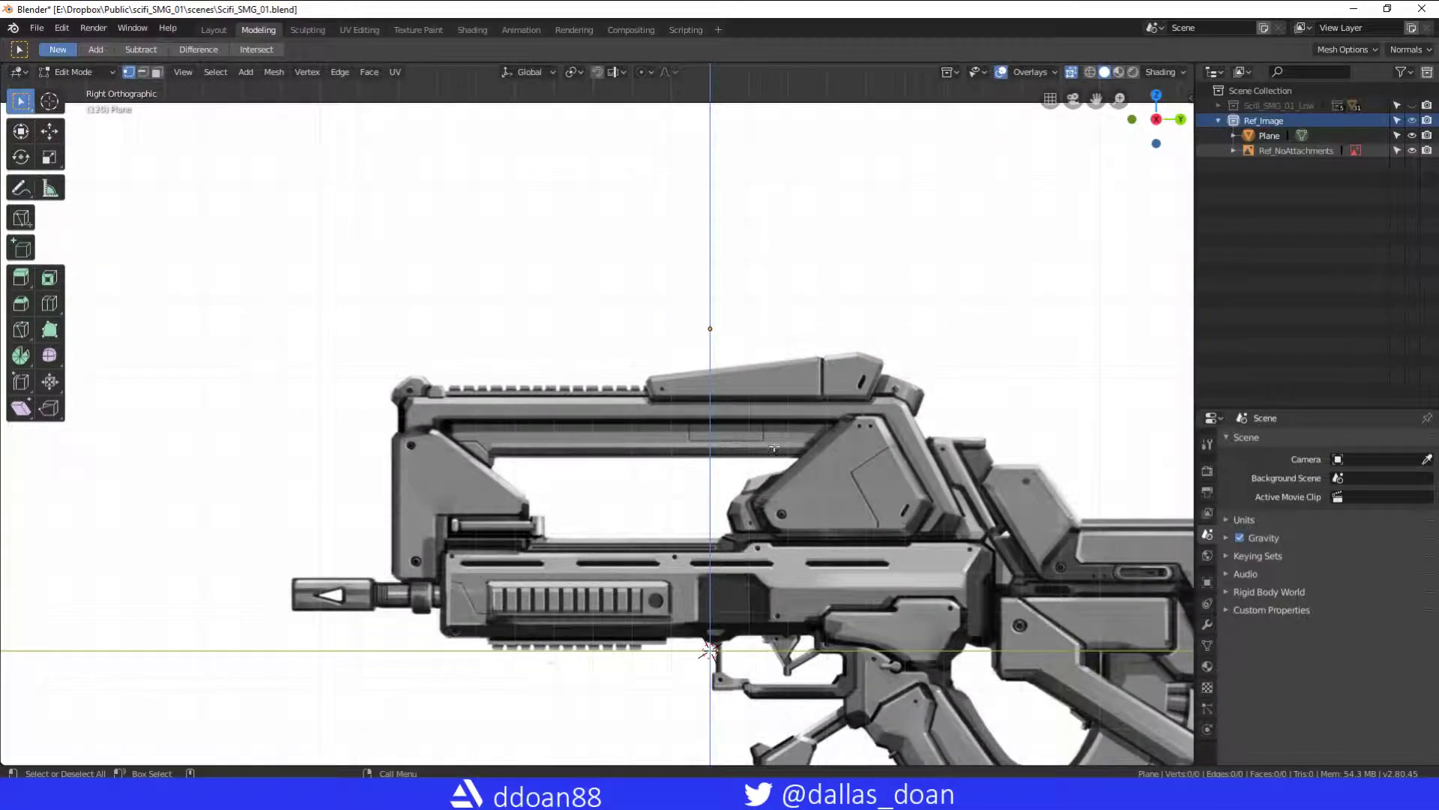
scroll(774, 473, up, 3)
shift+middle_drag(776, 512, 891, 429)
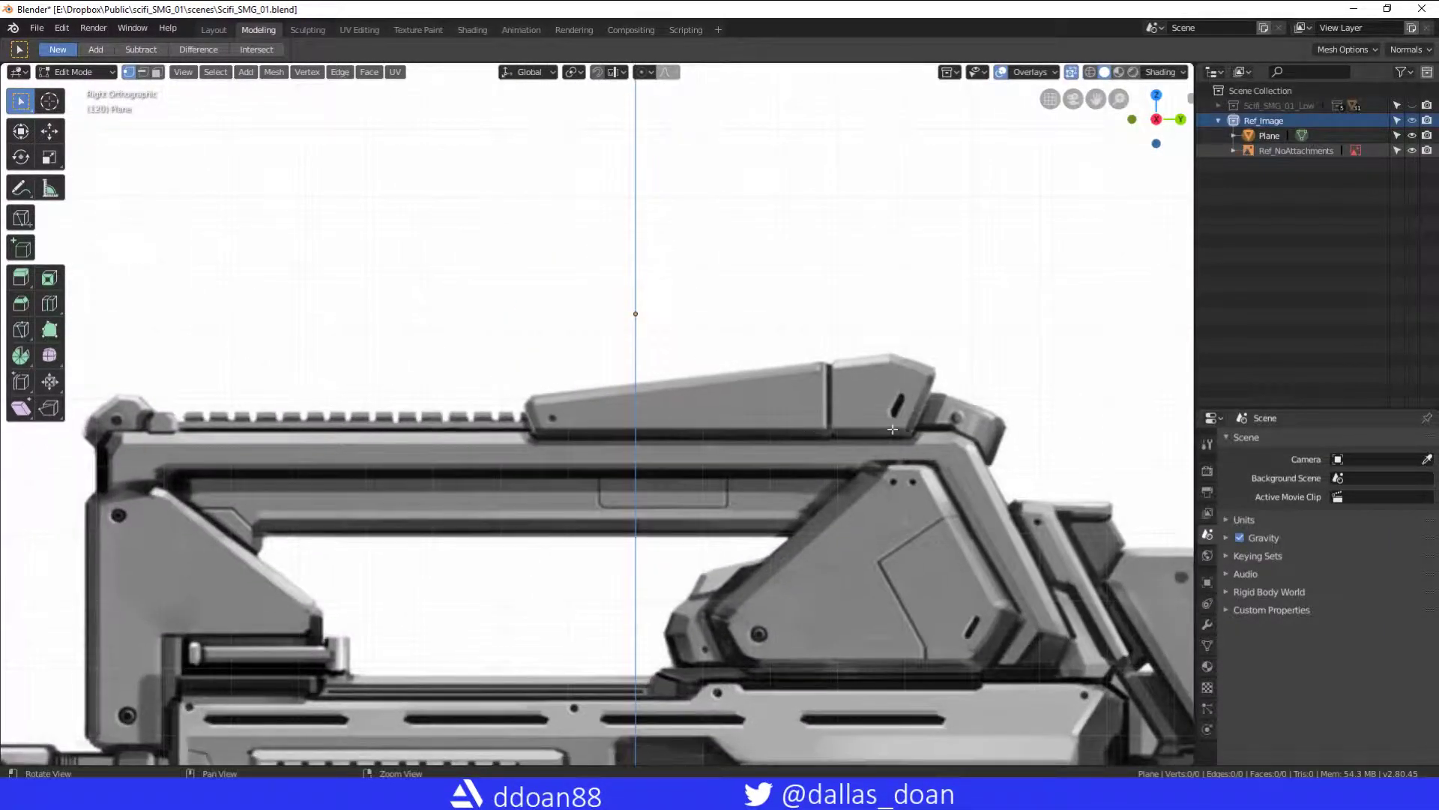
shift+middle_drag(558, 410, 689, 407)
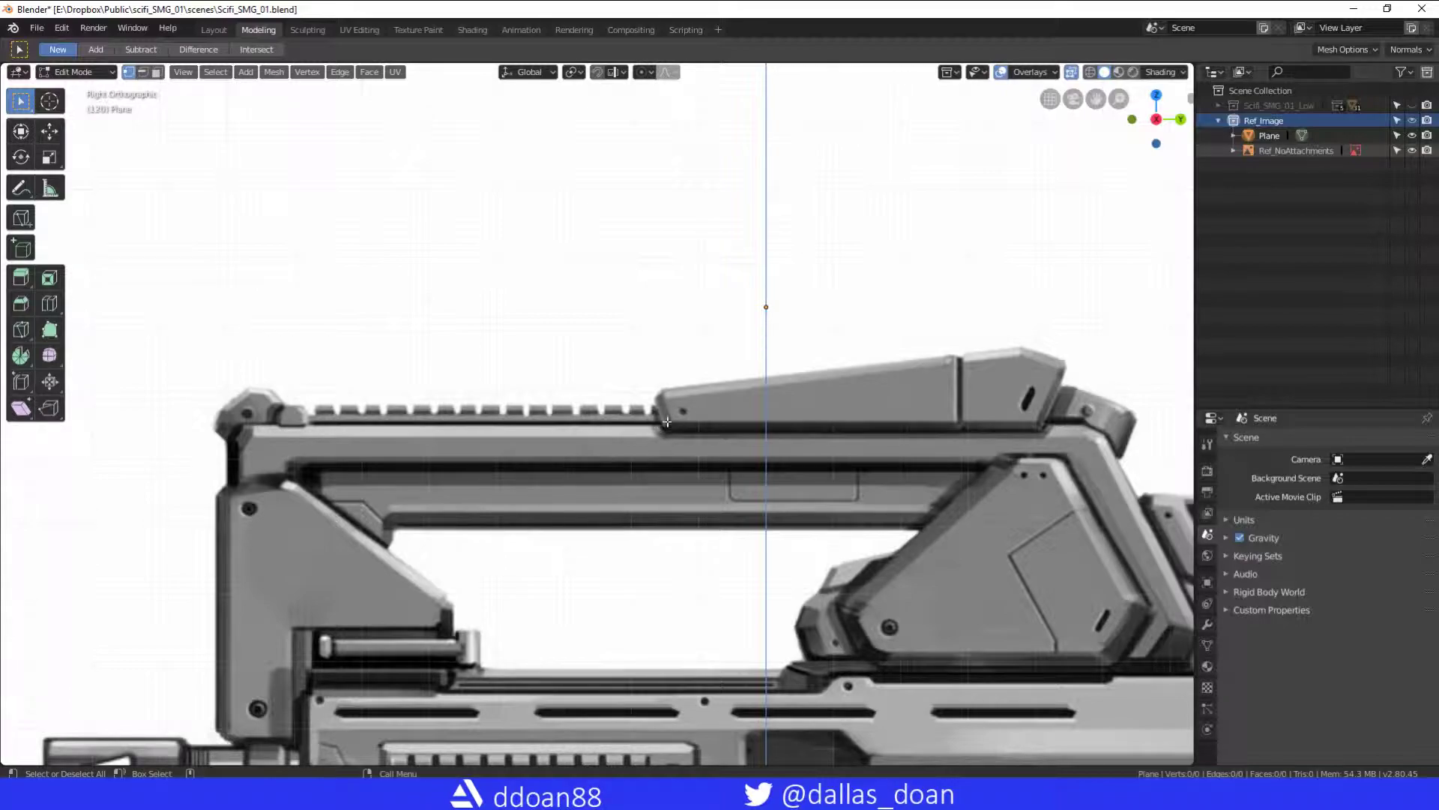
With Poly Build, place a first vertex at the rail cover's corner
key(shift+space)
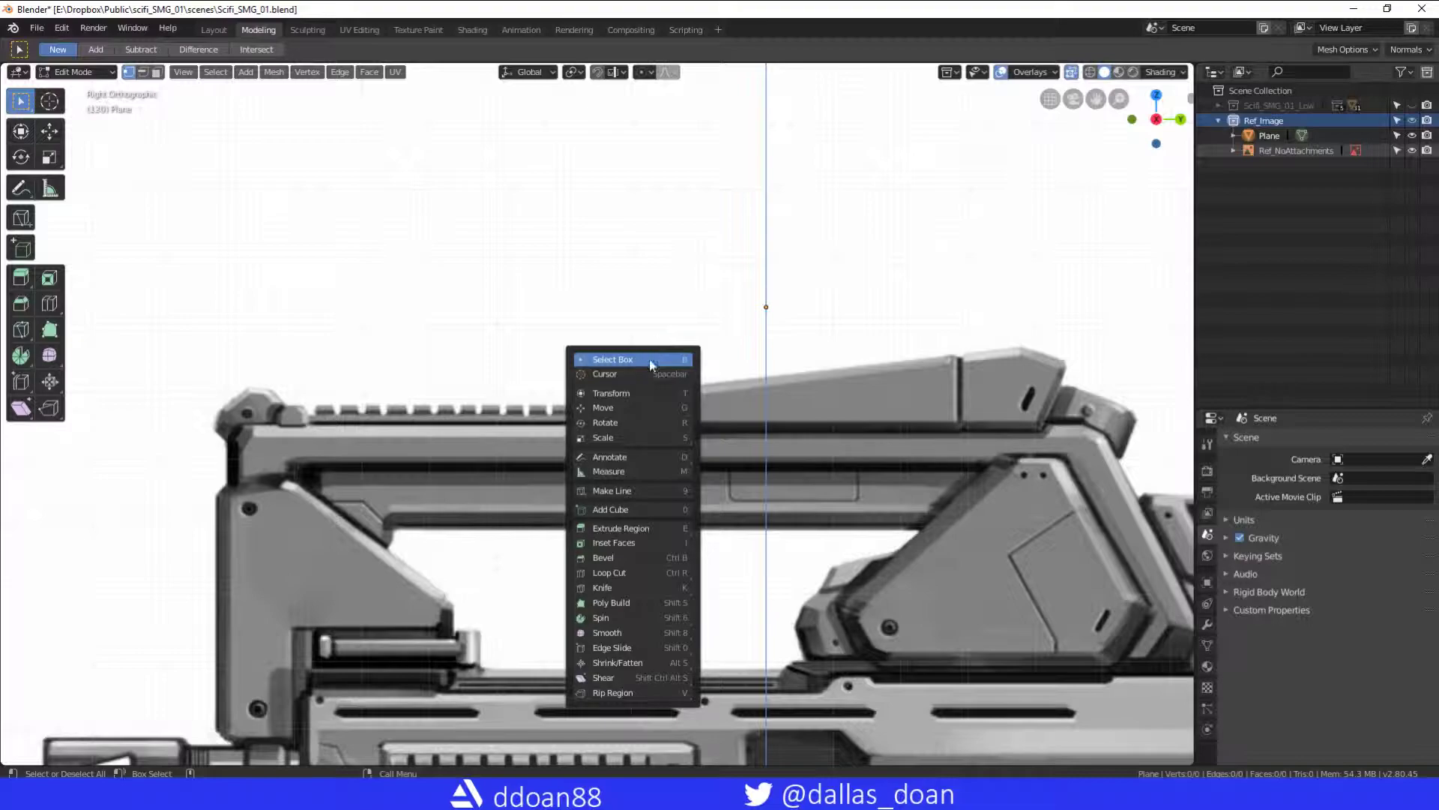
click(608, 603)
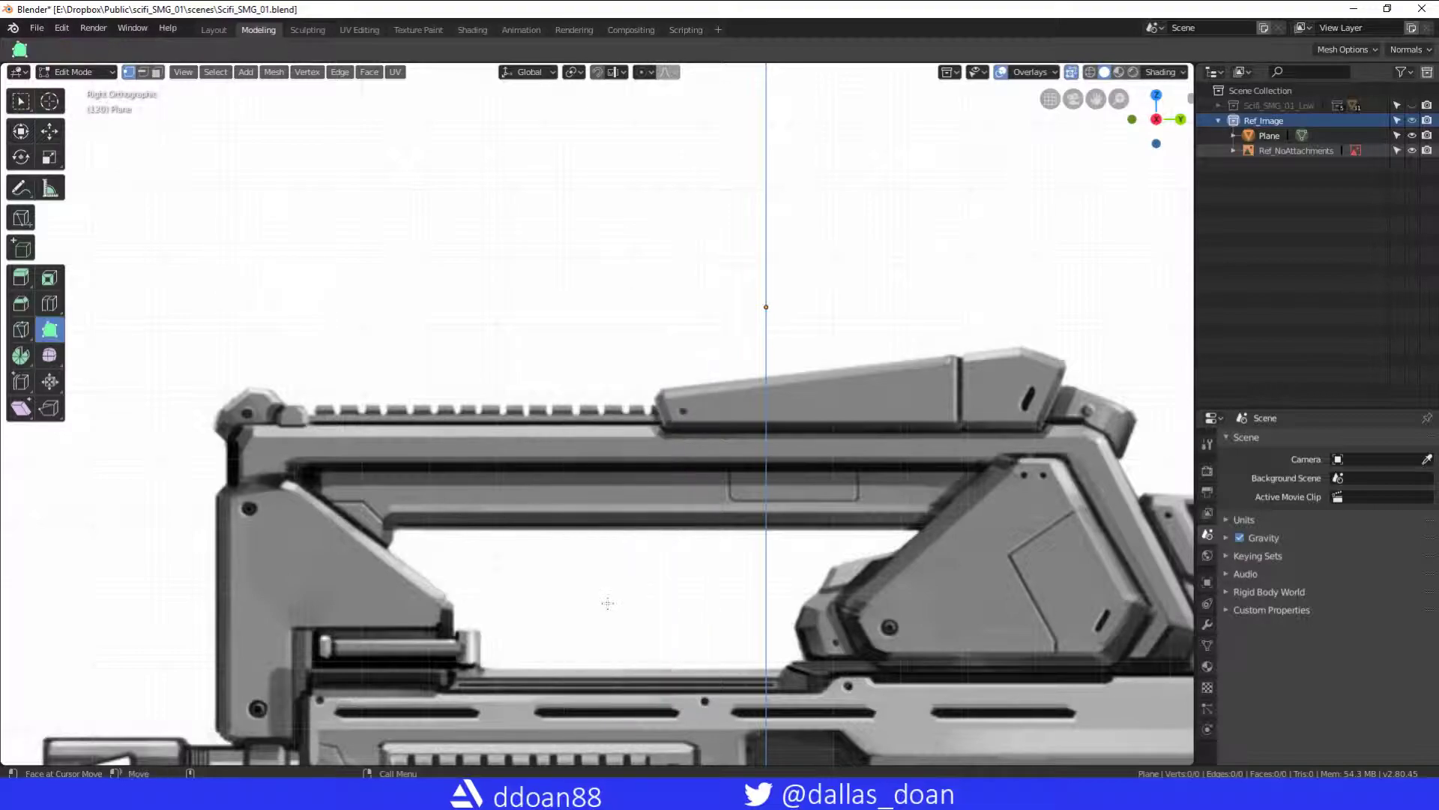
click(659, 396)
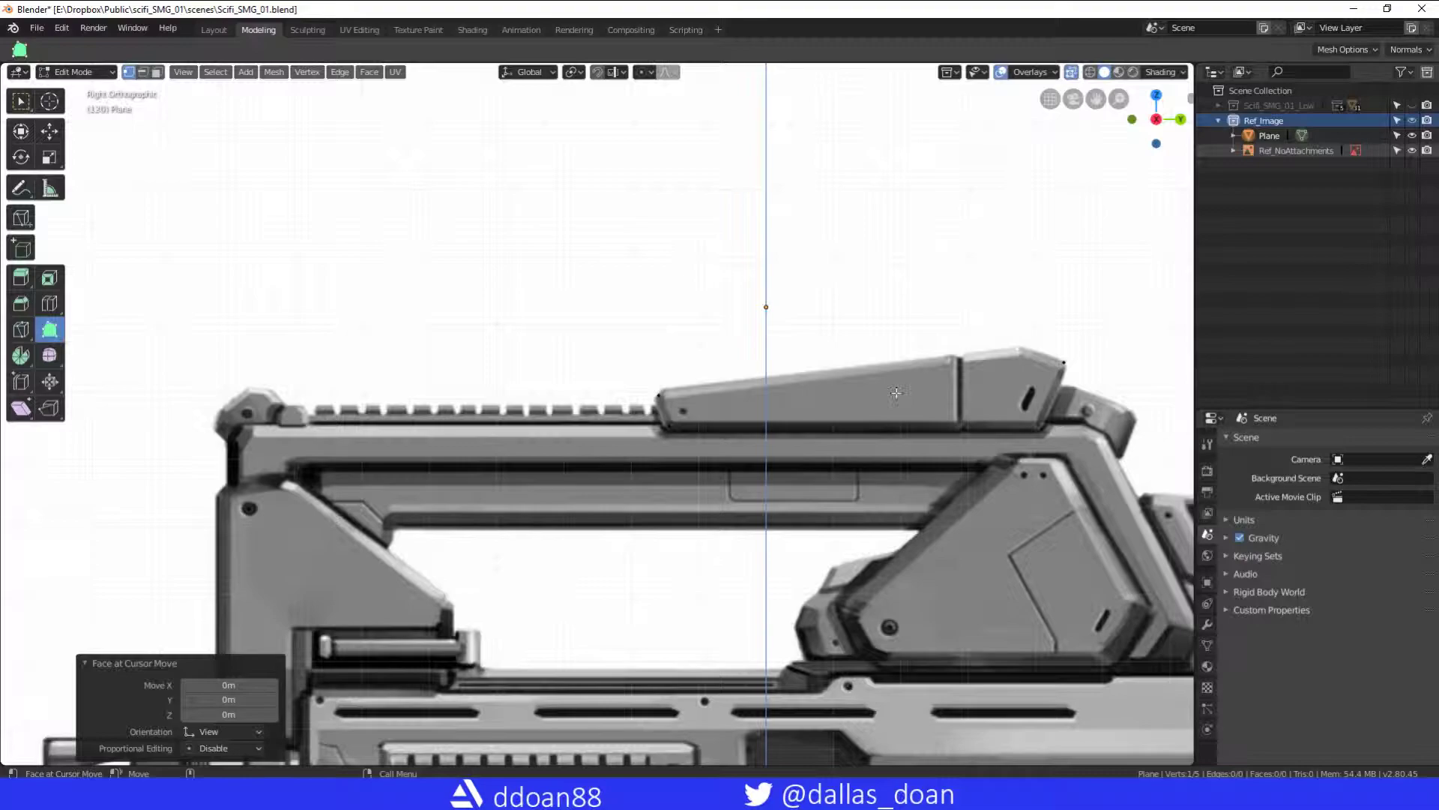
shift+middle_drag(895, 392, 769, 399)
key(w)
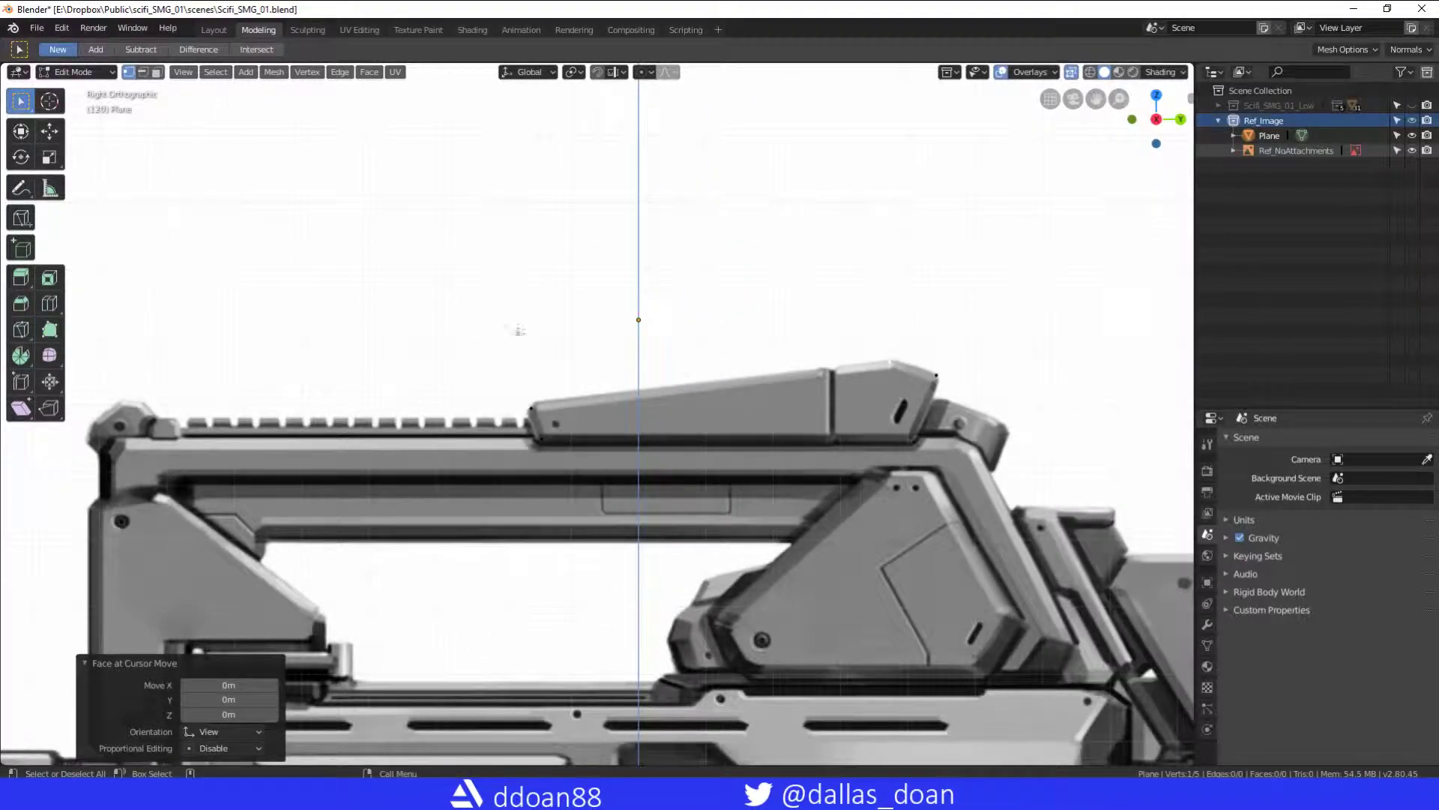
Add vertices at the cover's other corners and fill faces tracing its outline and angled tip
click(541, 434)
click(895, 367)
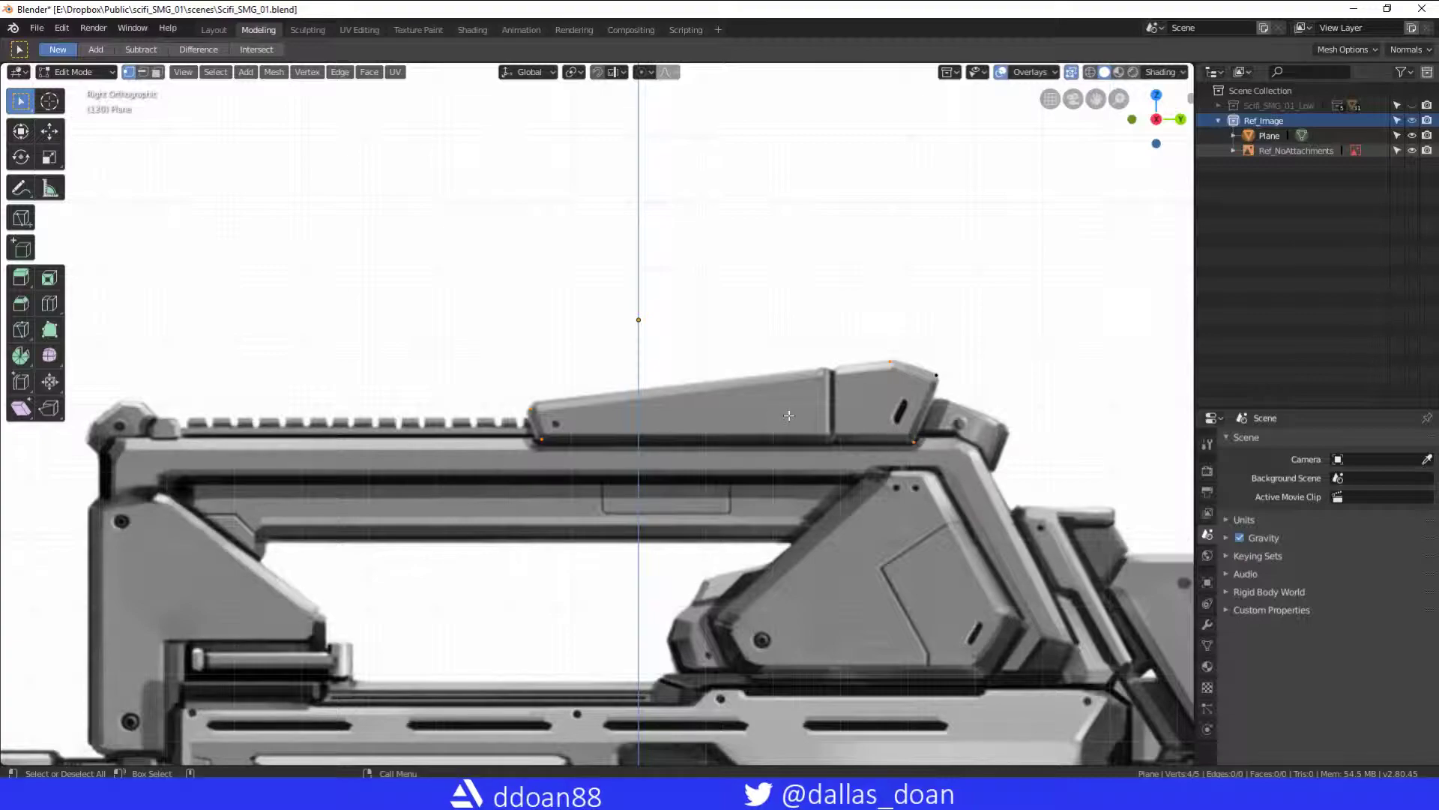
key(f)
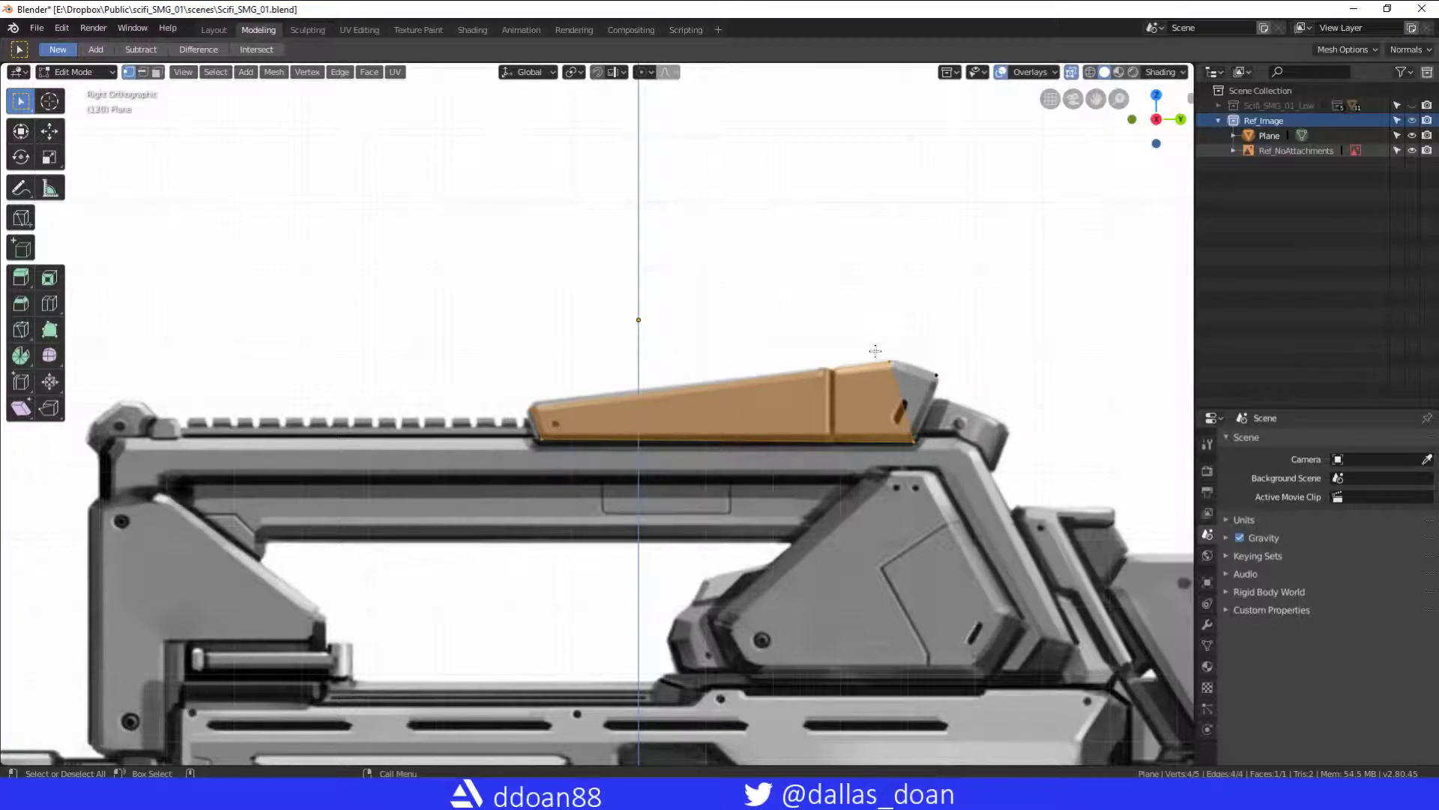
key(alt+a)
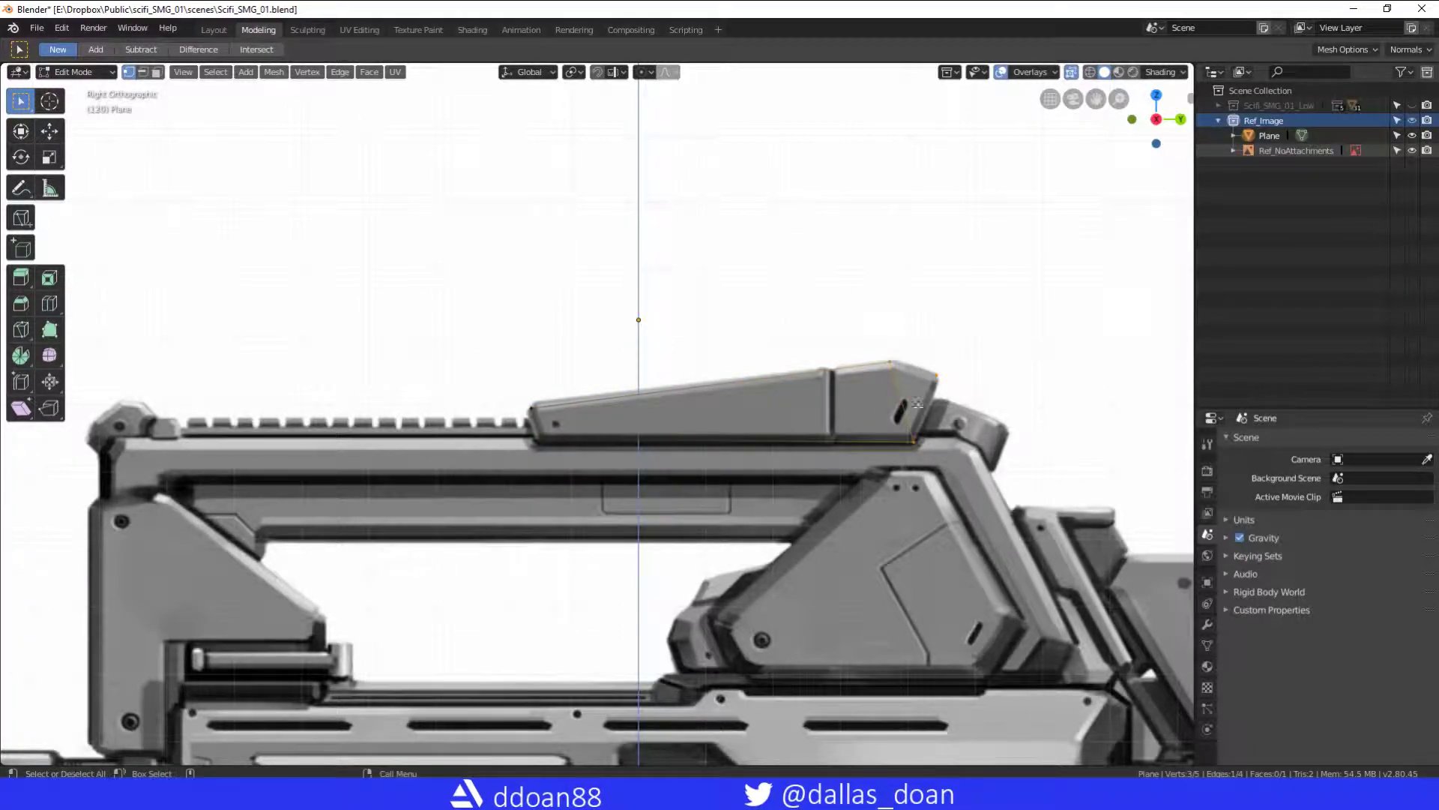
shift+middle_drag(916, 389, 812, 376)
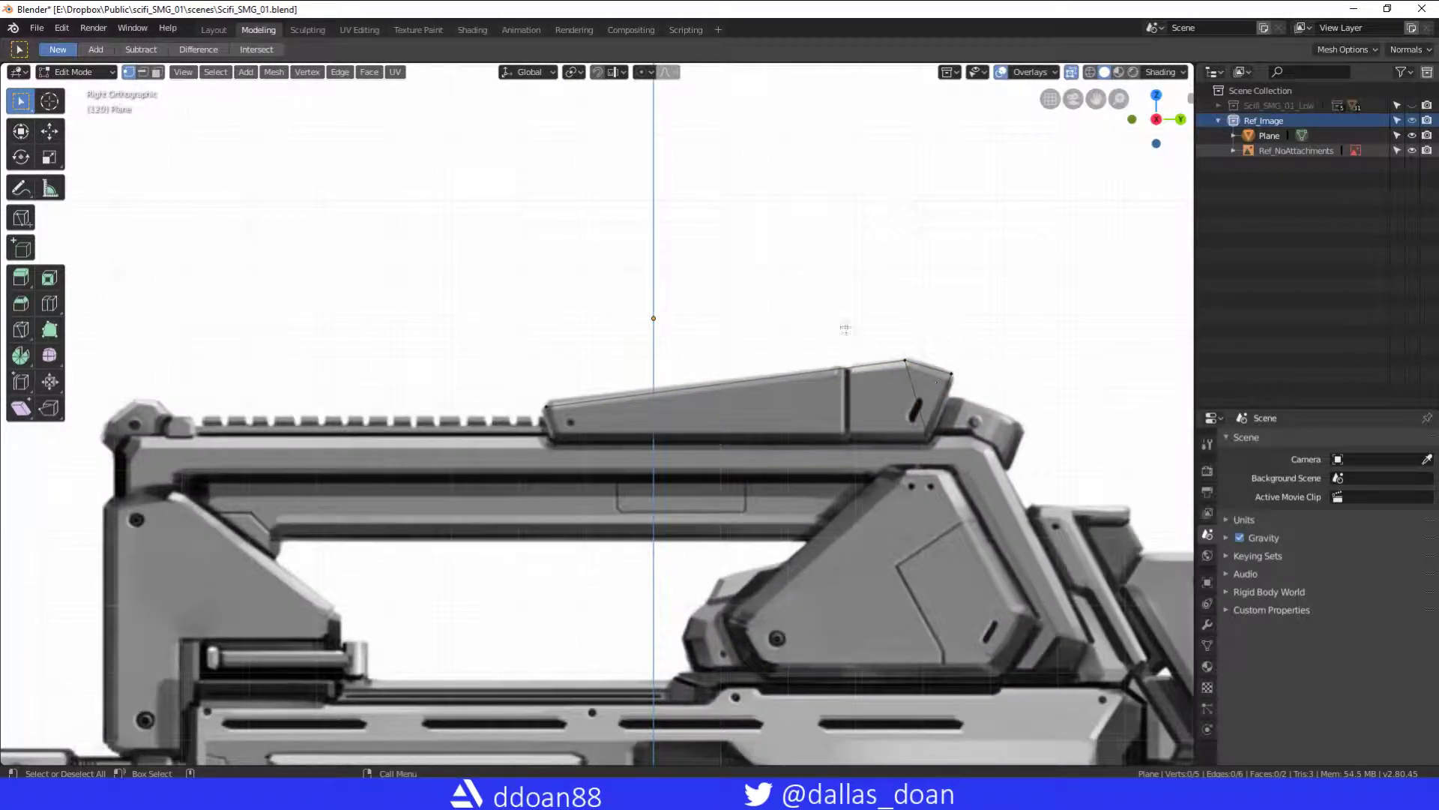
mouse_move(982, 278)
middle_down()
mouse_move(847, 371)
mouse_move(594, 365)
mouse_move(771, 322)
middle_up()
scroll(847, 371, up, 3)
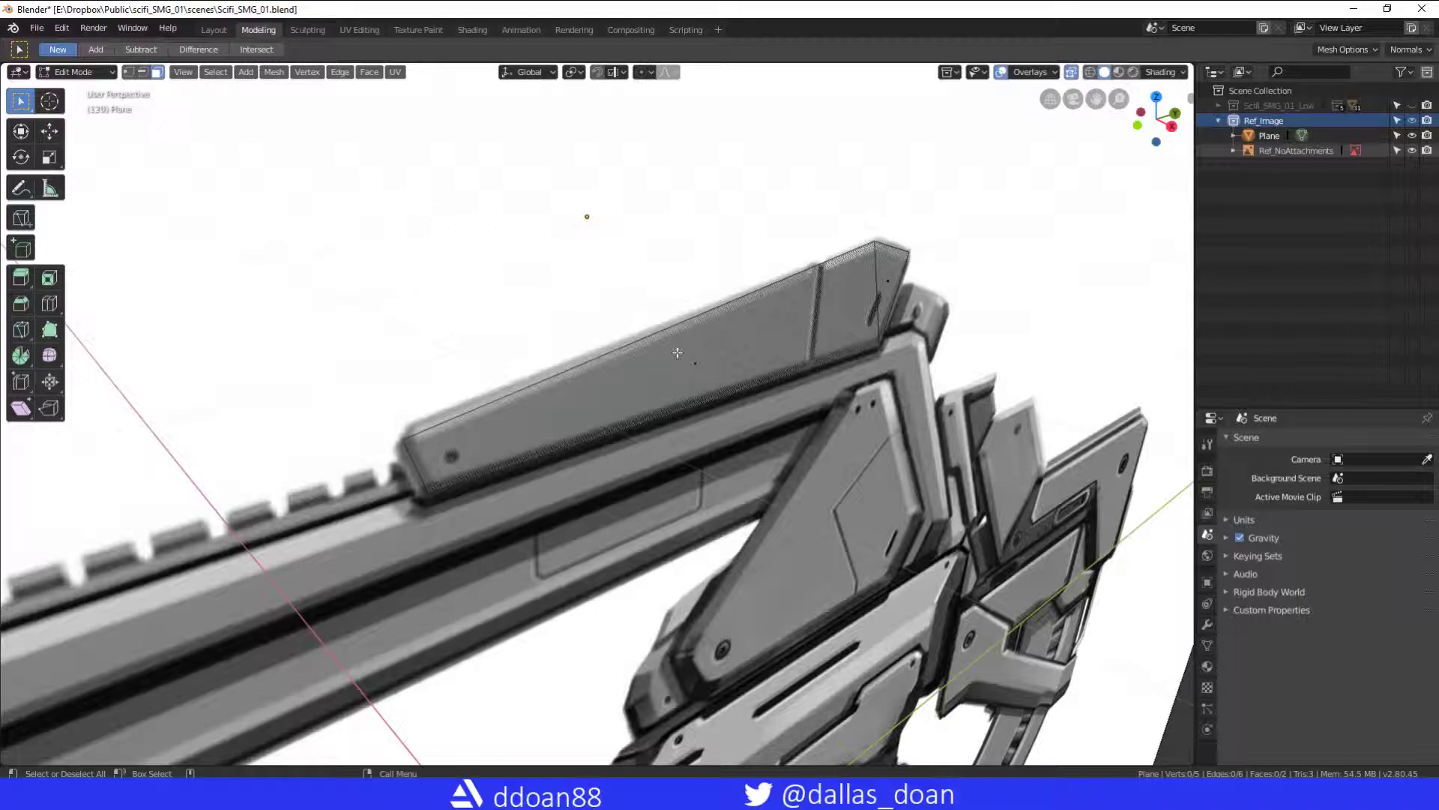
Select the flat rail-cover faces in perspective view
middle_drag(678, 353, 629, 337)
click(616, 338)
mouse_move(787, 337)
middle_down()
mouse_move(951, 302)
mouse_move(905, 295)
middle_up()
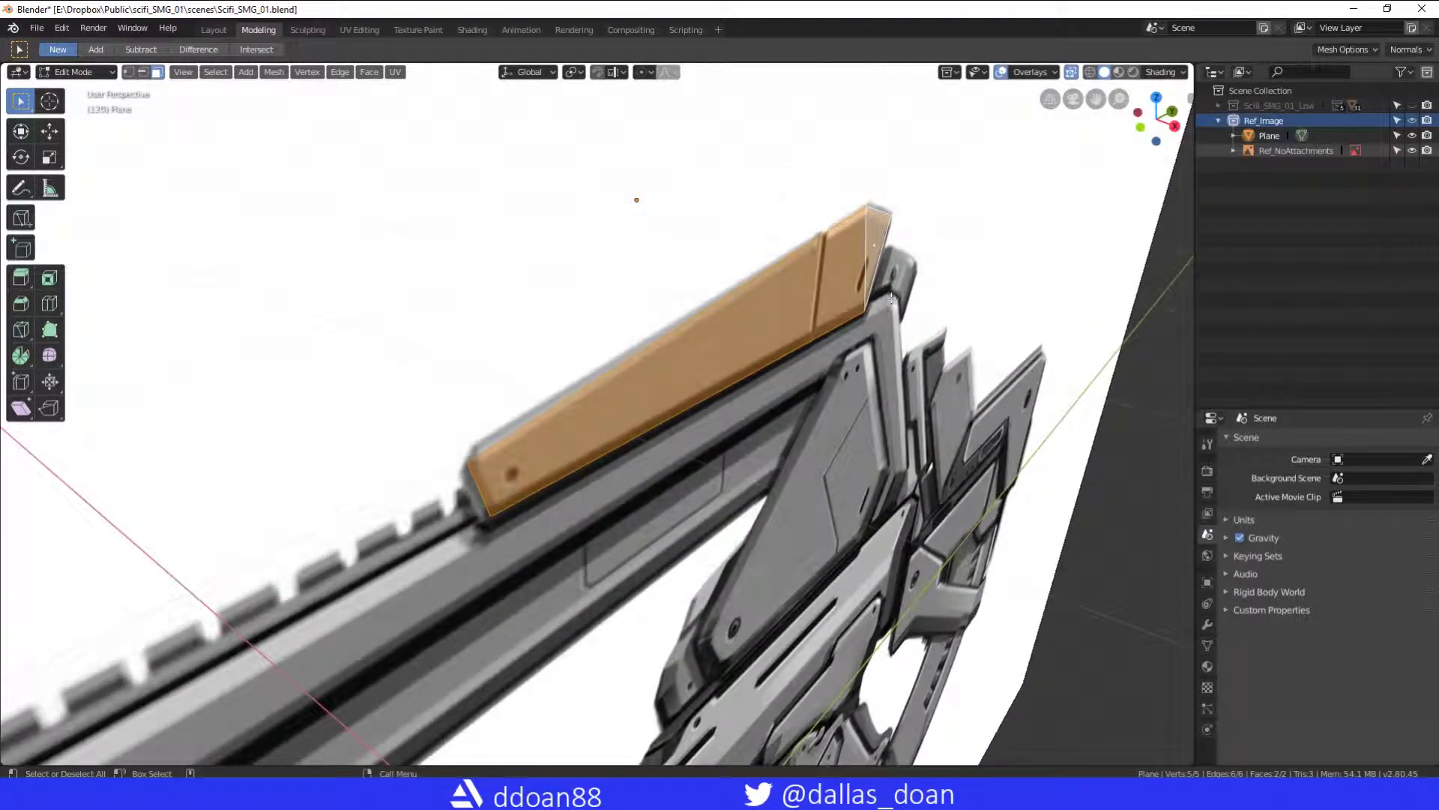
right_click(889, 297)
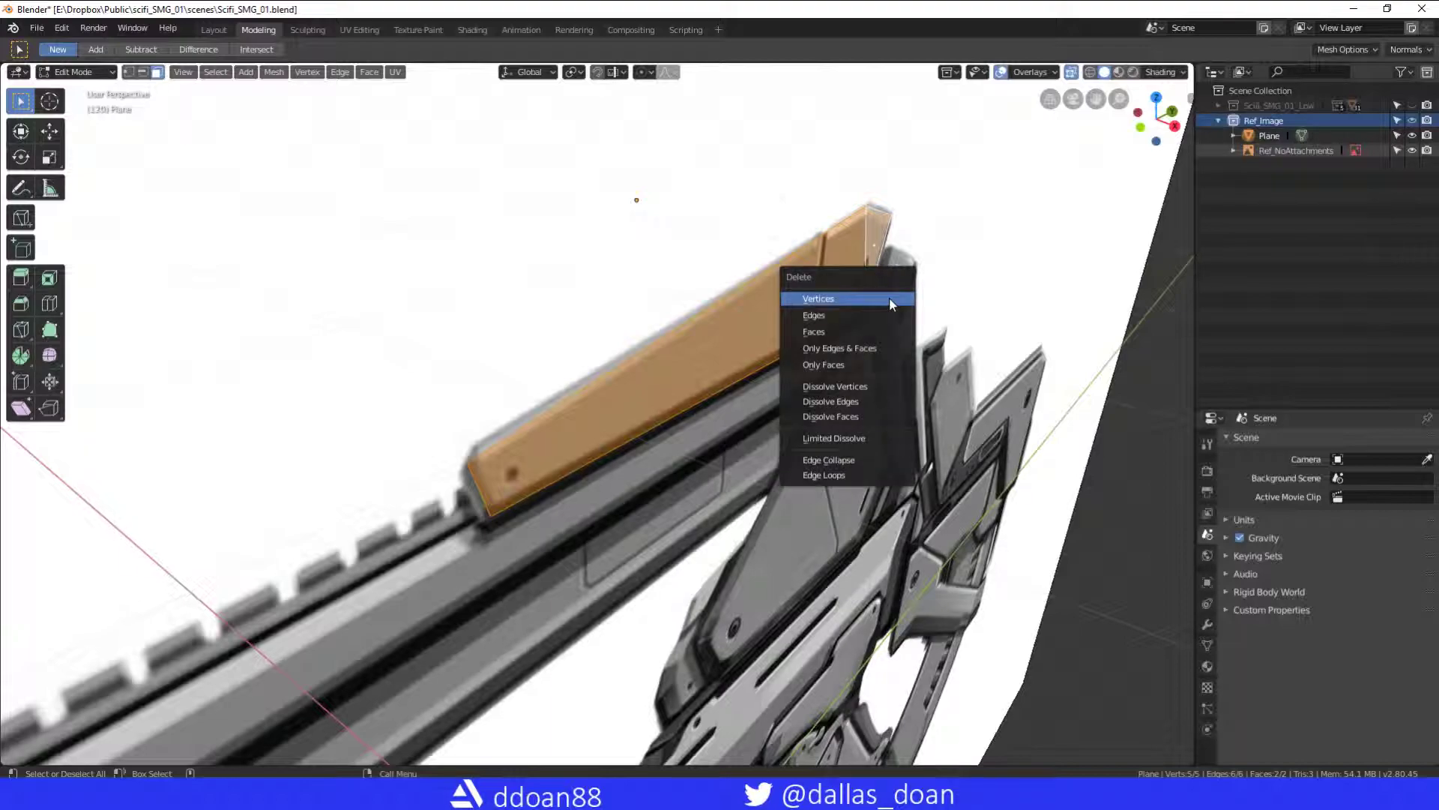
click(901, 299)
middle_drag(900, 299, 940, 307)
Extrude the faces along X into a solid block about 0.0344 m thick and turn off X-ray
key(g)
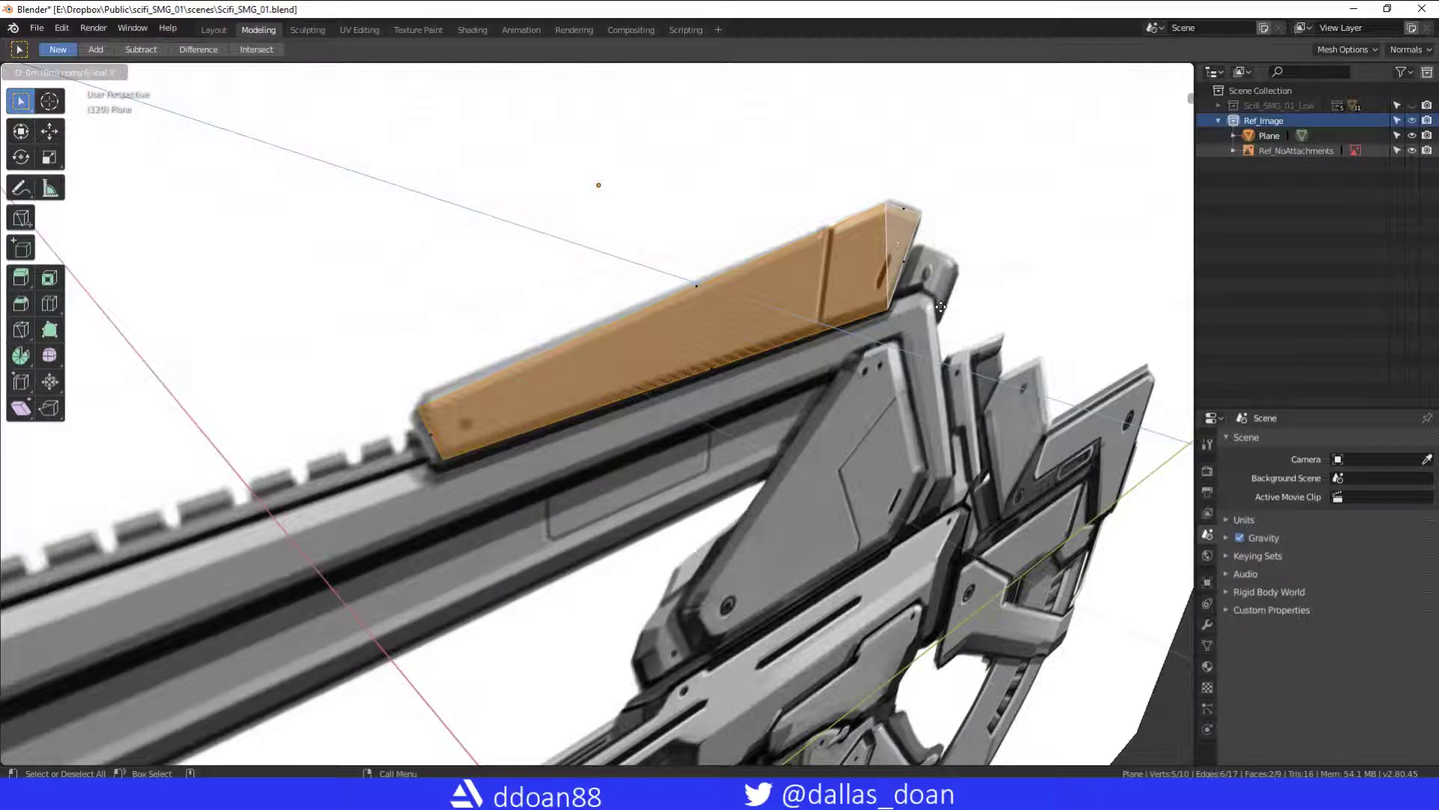
key(x)
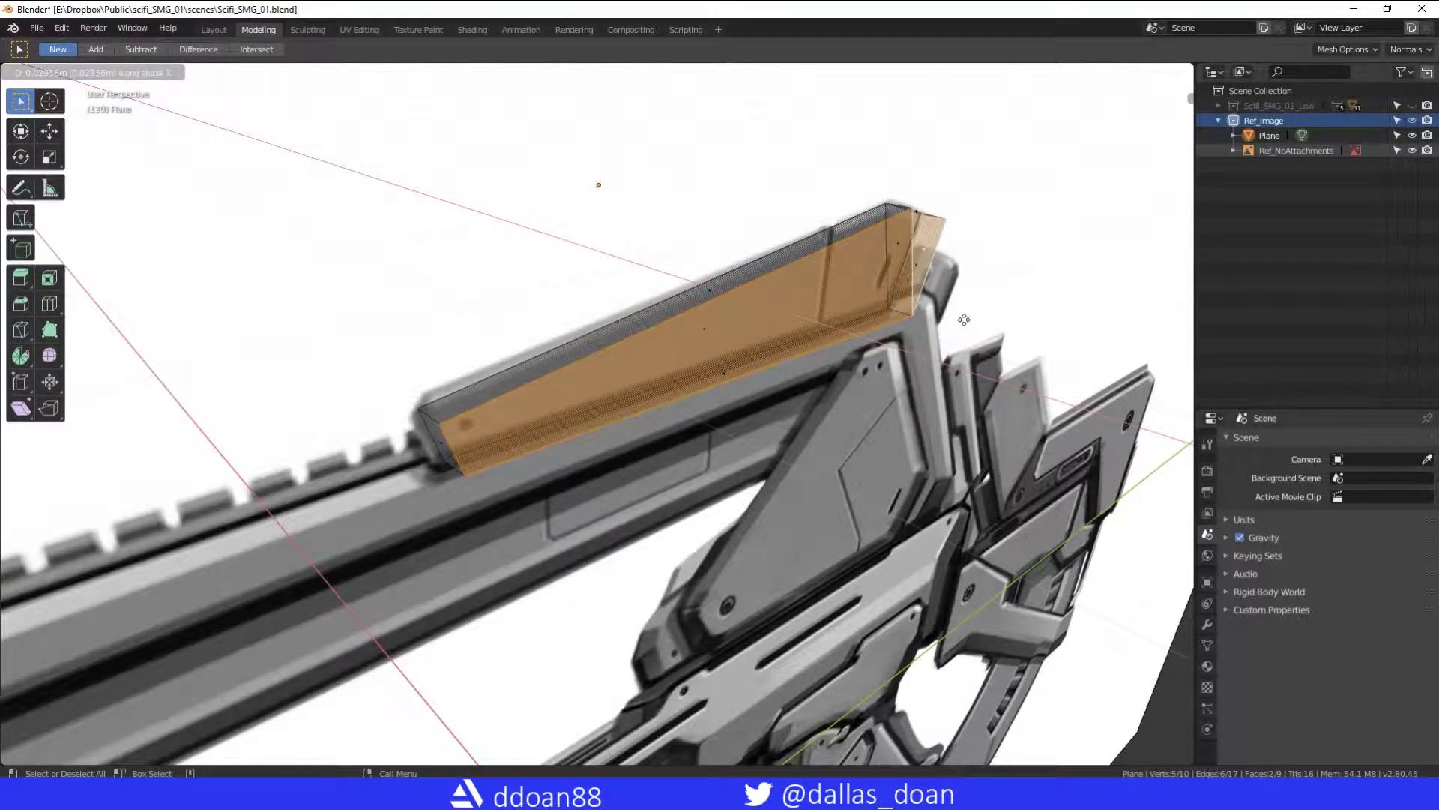
click(964, 321)
mouse_move(957, 335)
middle_down()
mouse_move(916, 272)
mouse_move(910, 288)
mouse_move(795, 340)
mouse_move(773, 273)
middle_up()
key(alt+z)
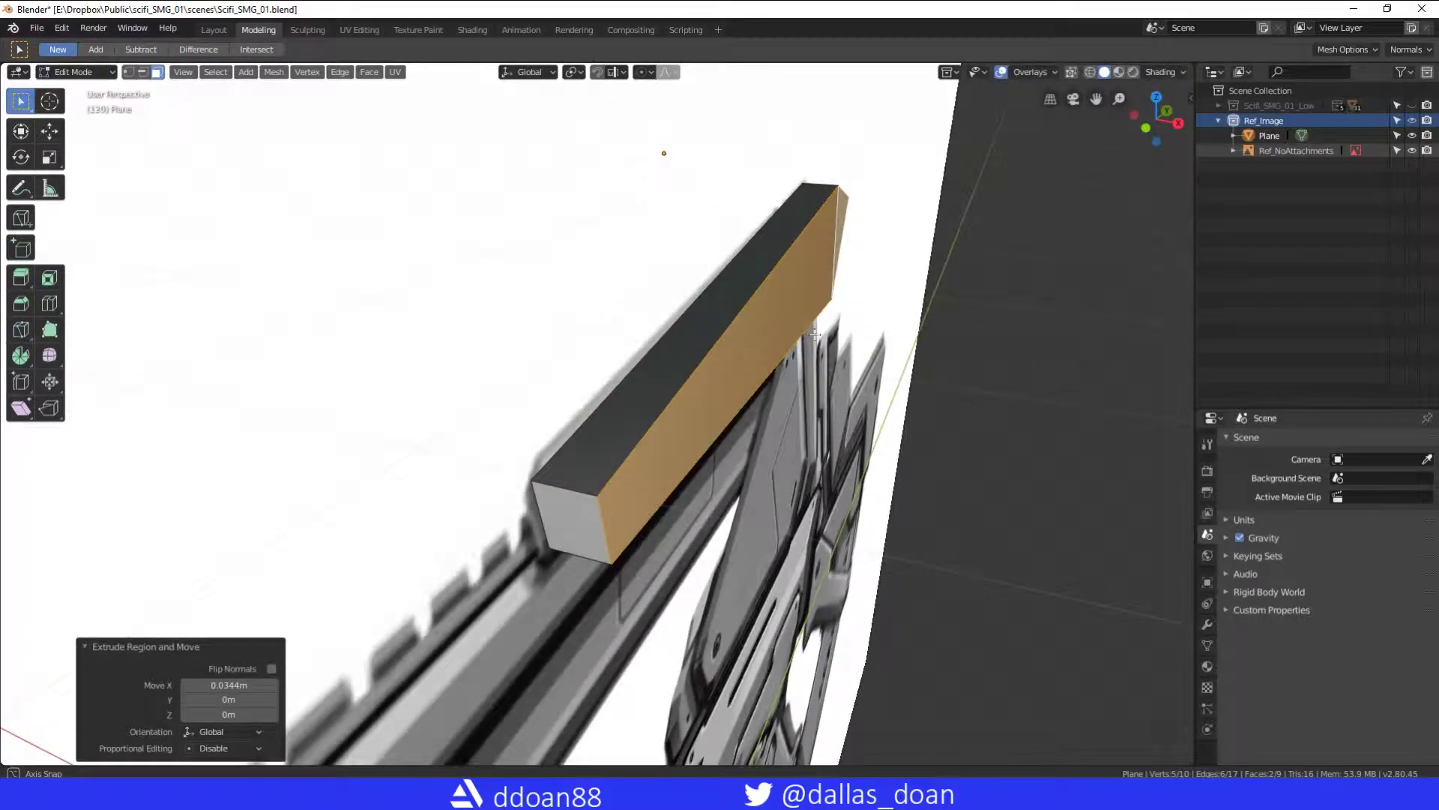
Return to Object Mode and inspect the new box against the whole gun
key(Tab)
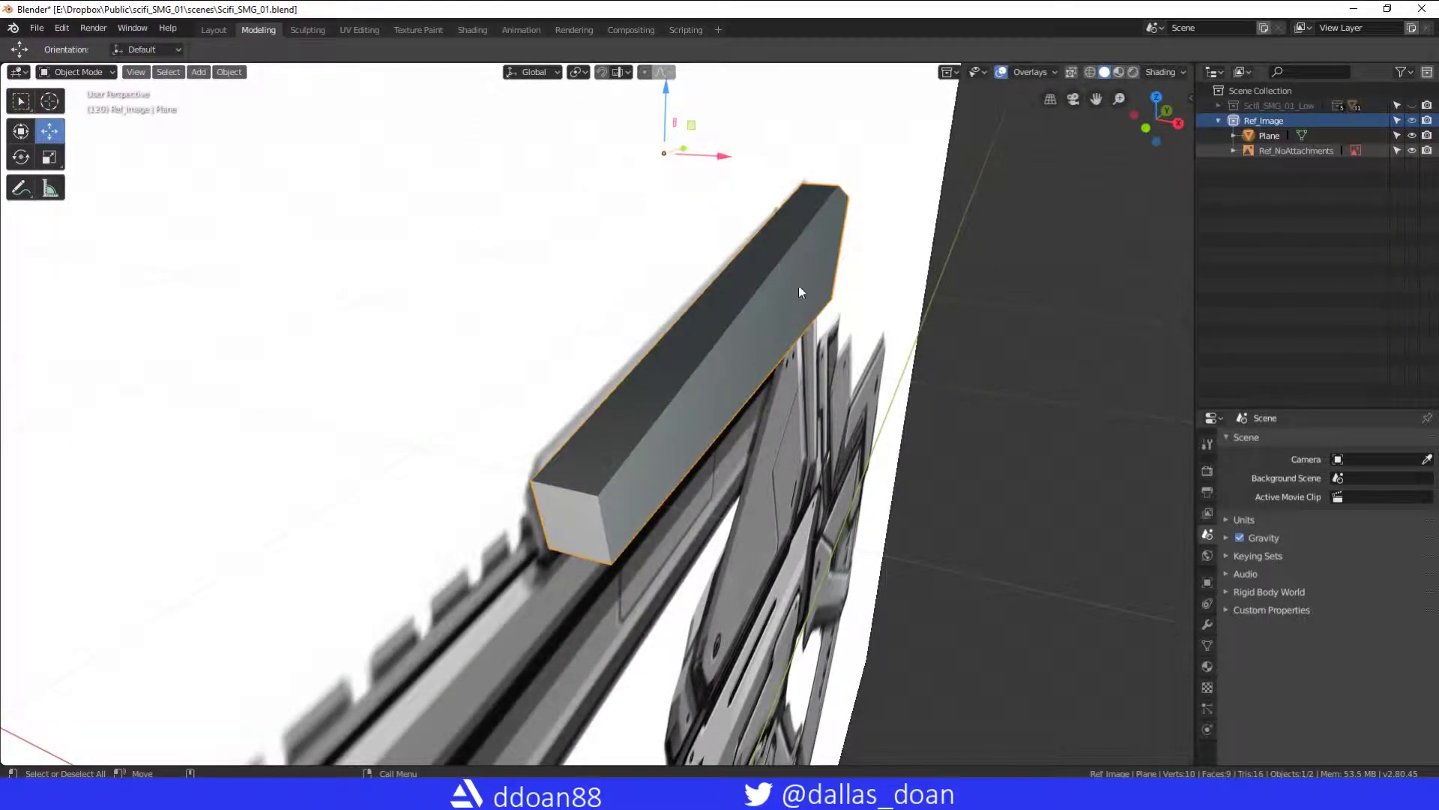
mouse_move(798, 286)
middle_down()
mouse_move(848, 312)
mouse_move(833, 292)
middle_up()
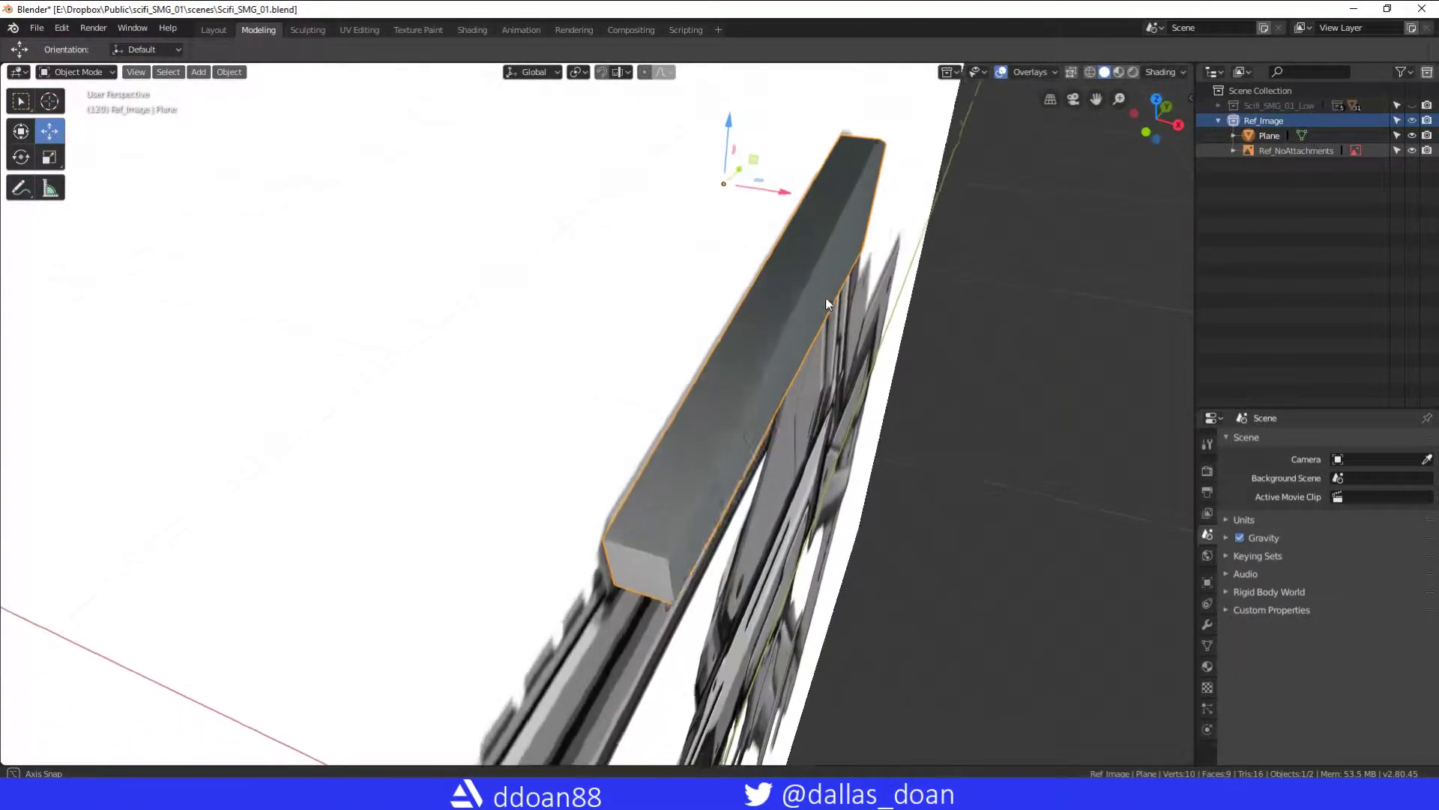
key(alt+z)
key(alt+z)
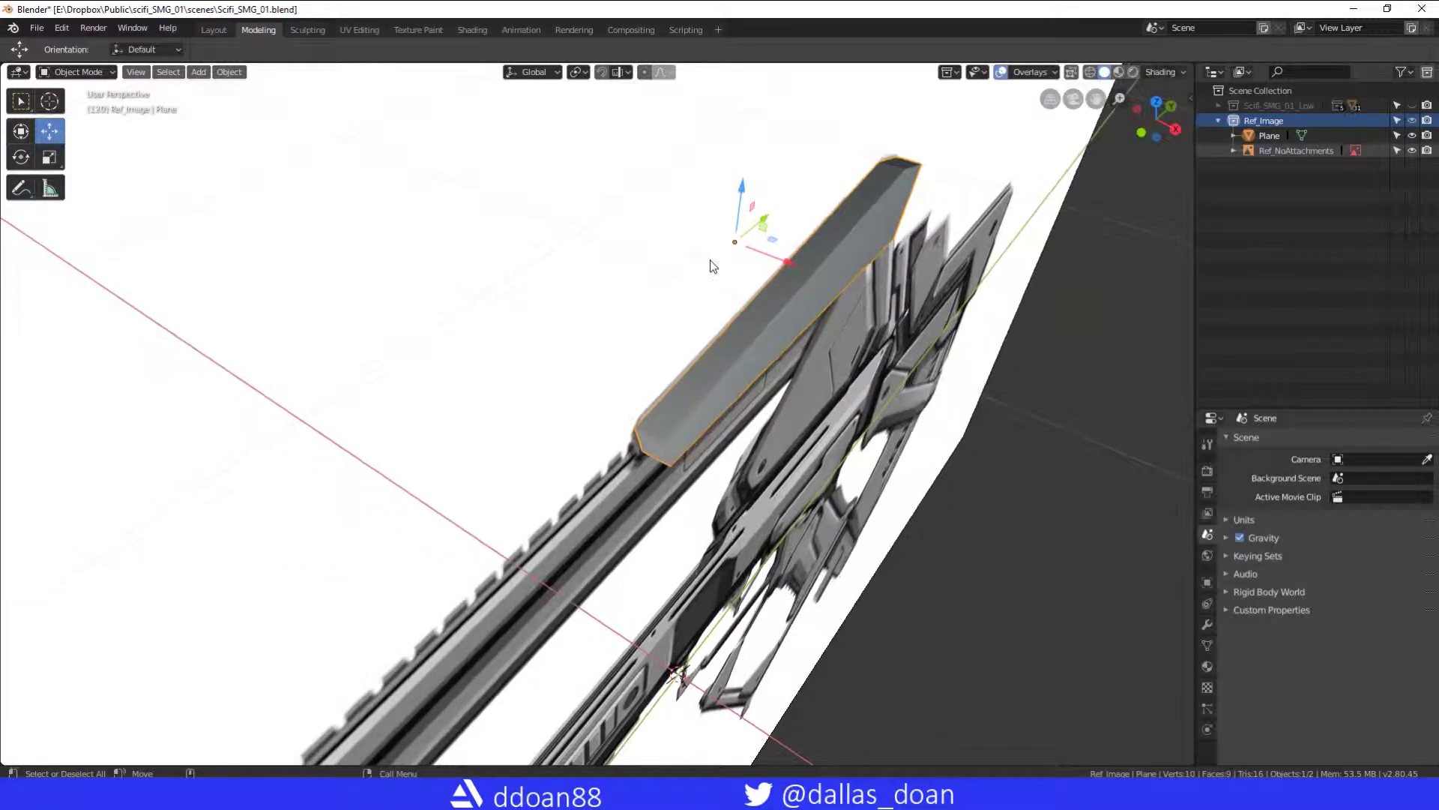
middle_drag(877, 220, 863, 287)
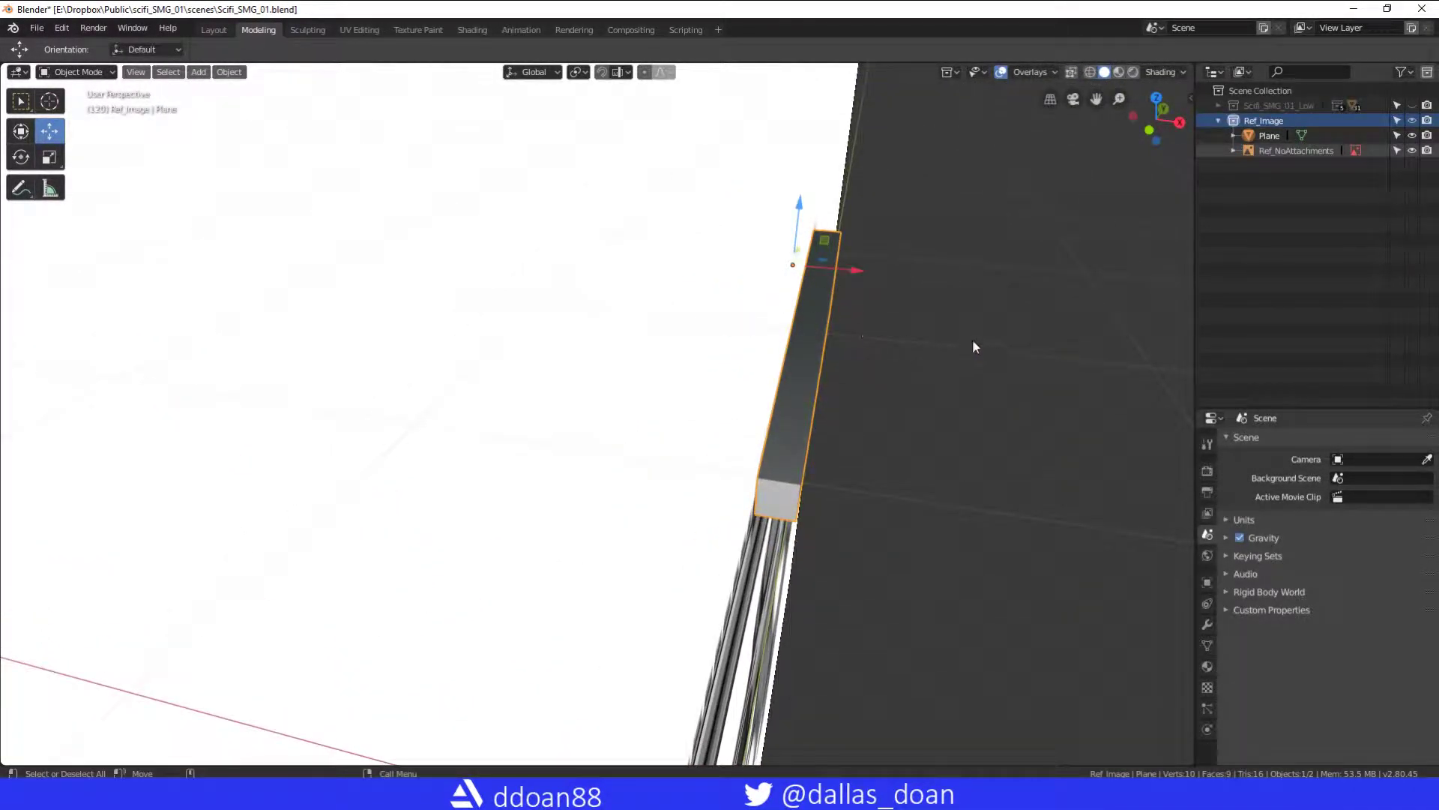
mouse_move(973, 339)
middle_down()
mouse_move(870, 338)
mouse_move(866, 294)
middle_up()
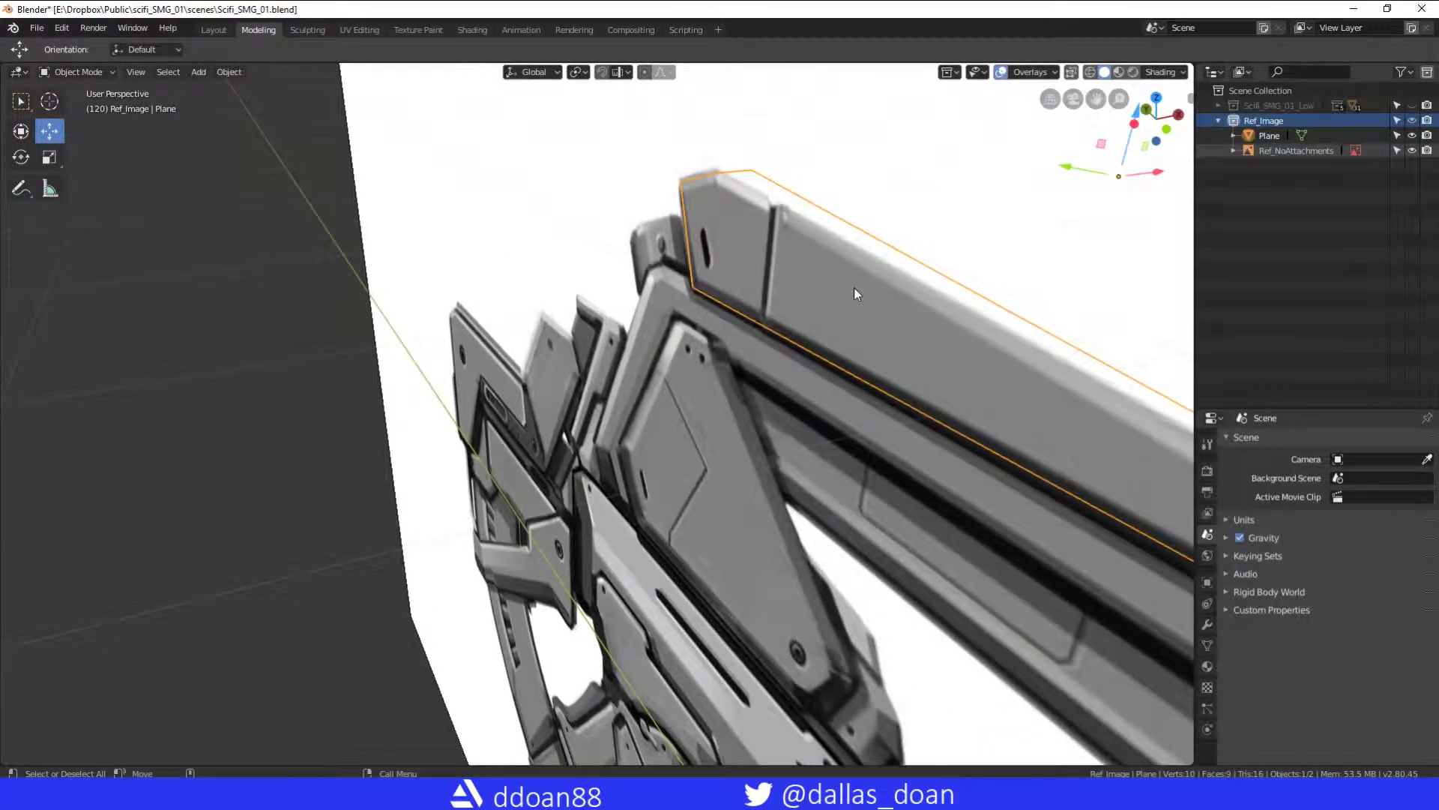
Isolate the box in Local View and reopen its mesh for editing
key(slash)
scroll(793, 306, up, 4)
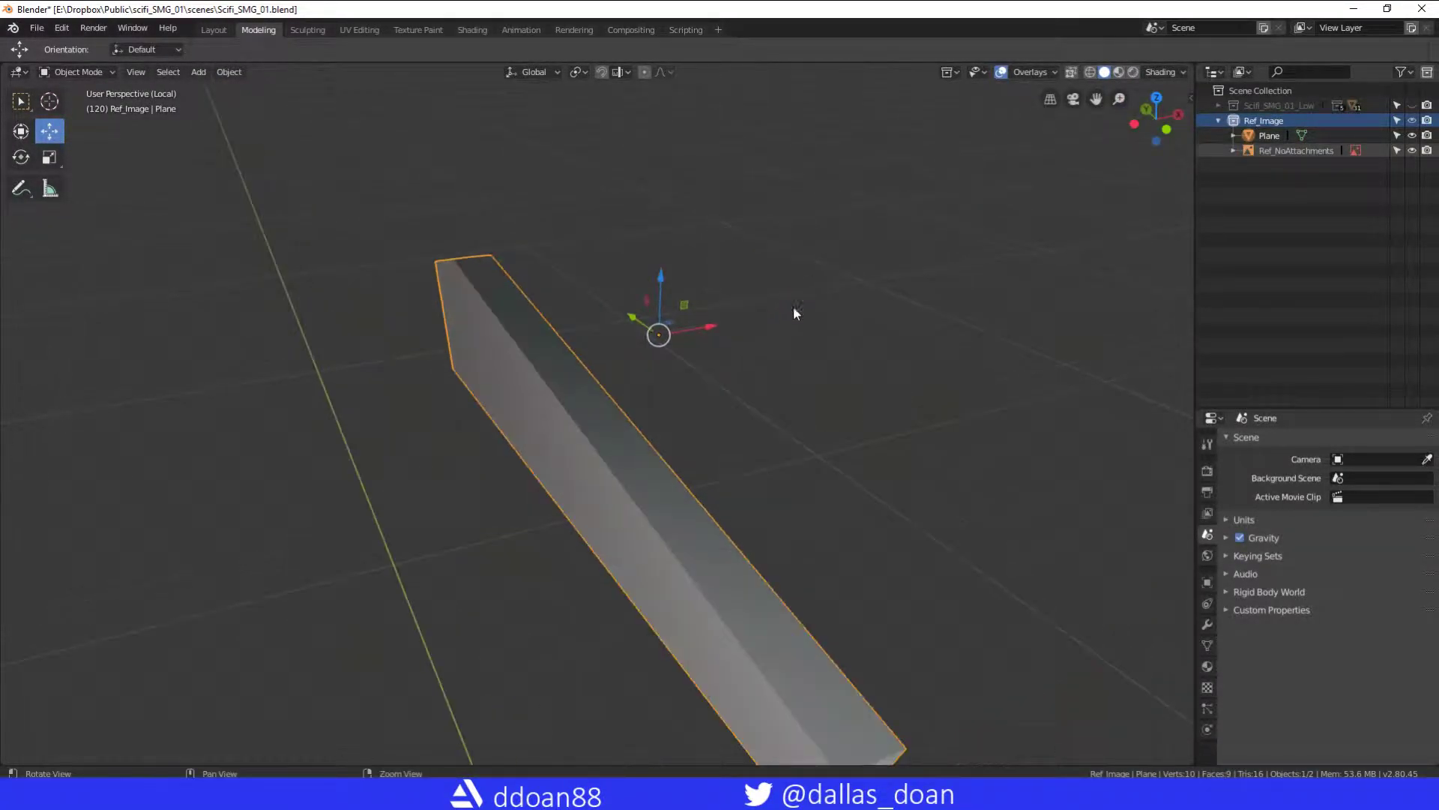
middle_drag(750, 292, 676, 303)
right_click(599, 318)
key(Escape)
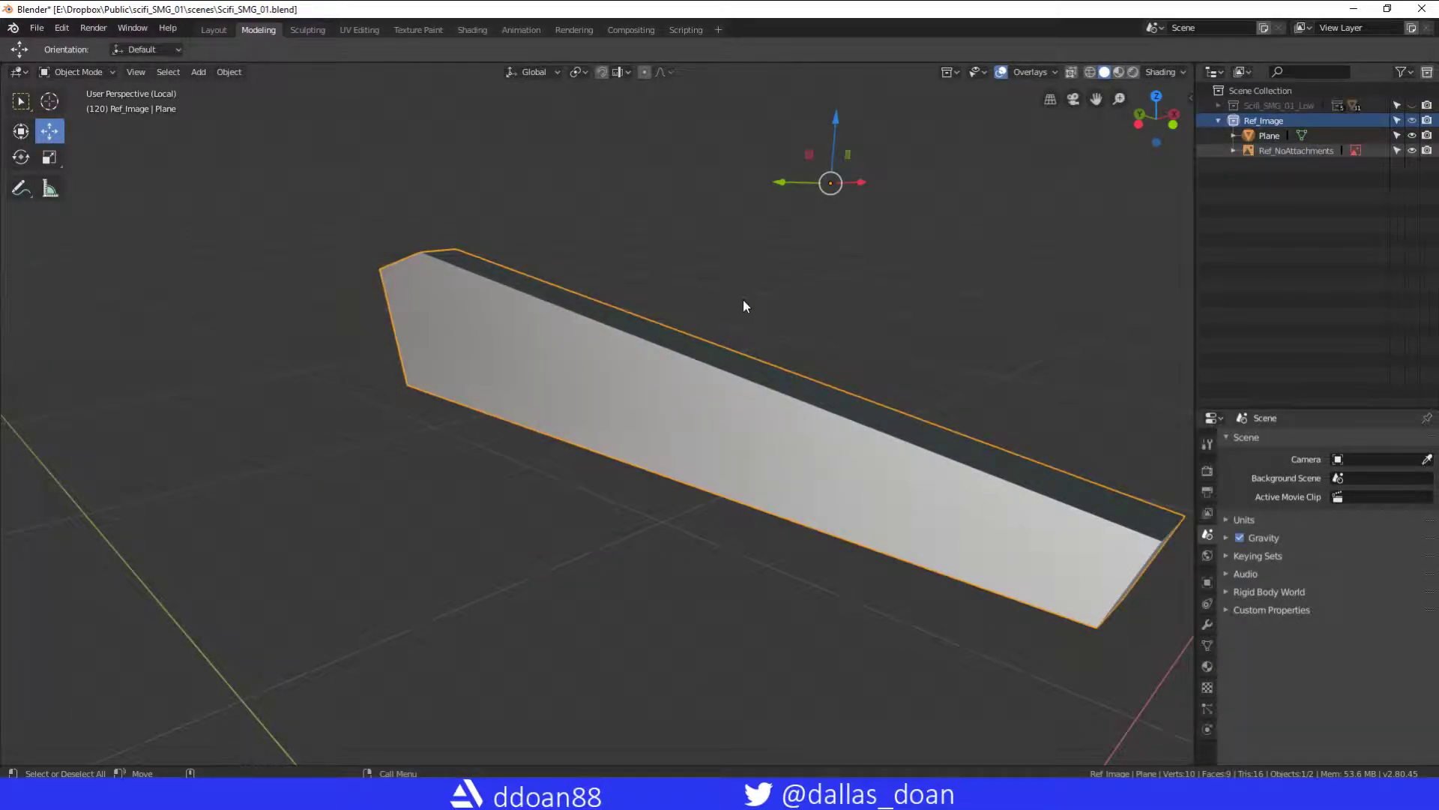
key(Tab)
Delete the long inner face of the box, leaving that side open
middle_drag(557, 265, 585, 275)
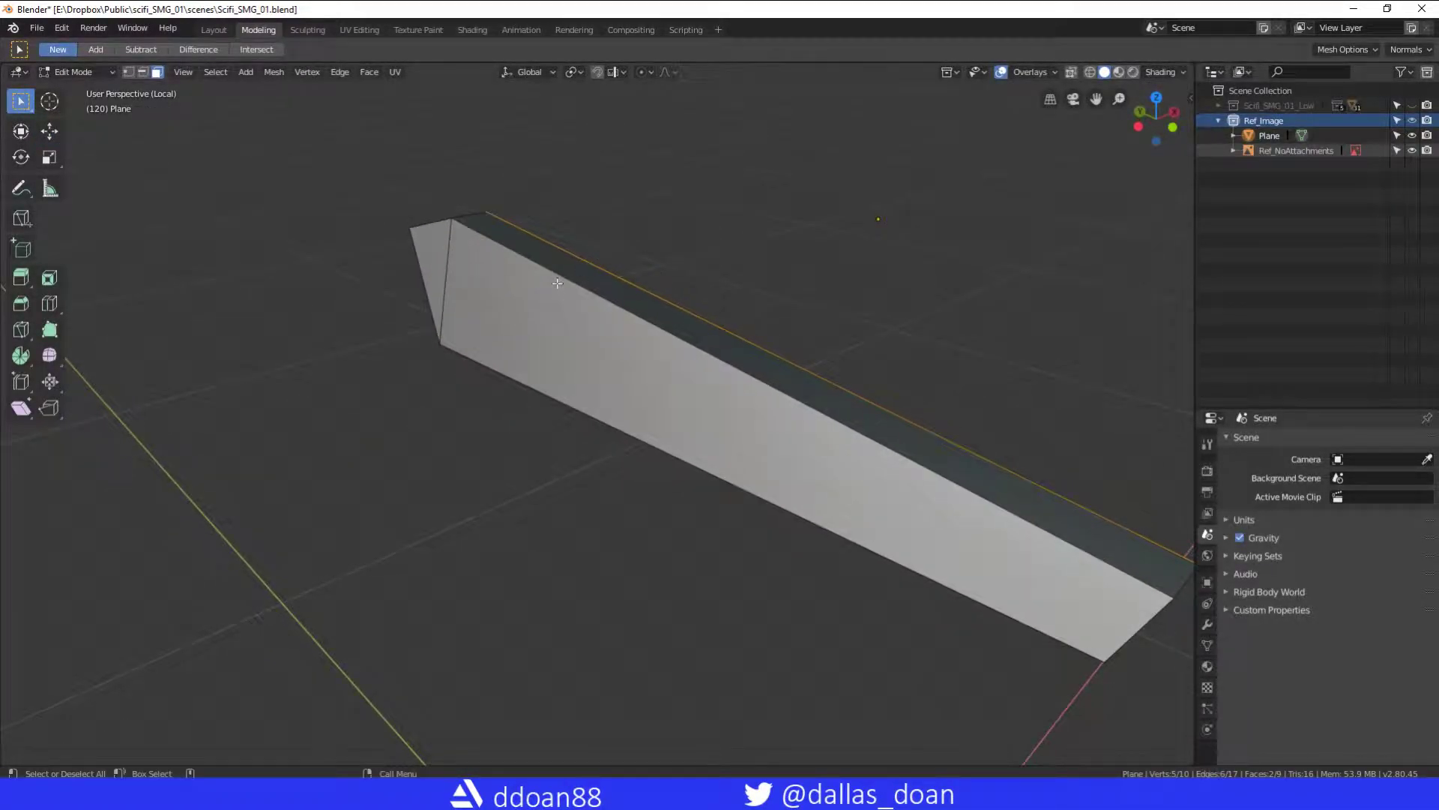
right_click(449, 281)
key(Escape)
click(674, 371)
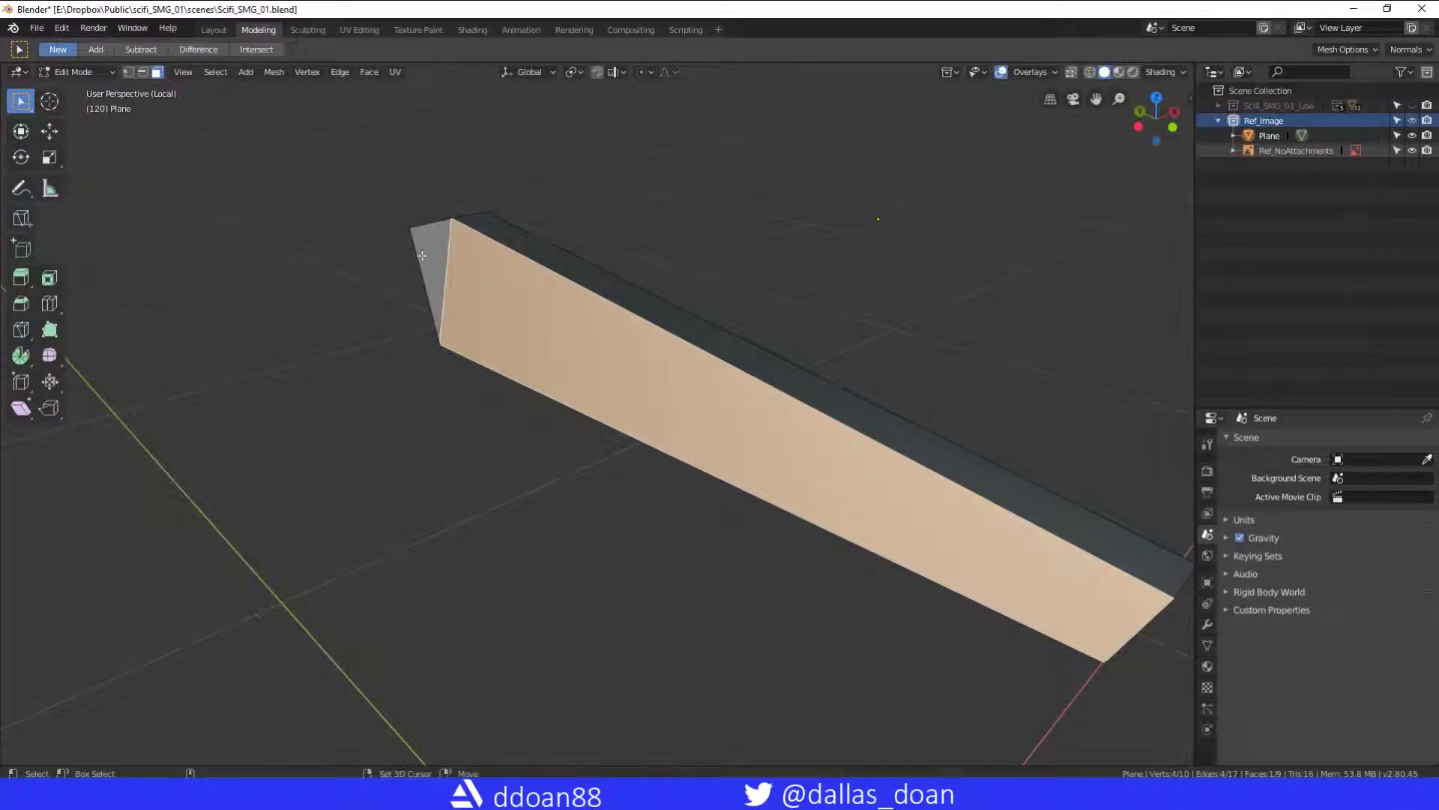
mouse_move(697, 315)
middle_down()
mouse_move(742, 222)
mouse_move(747, 305)
mouse_move(721, 294)
mouse_move(776, 298)
middle_up()
key(x)
click(743, 222)
Return to Object Mode and show the transform sidebar for the open box
right_click(782, 304)
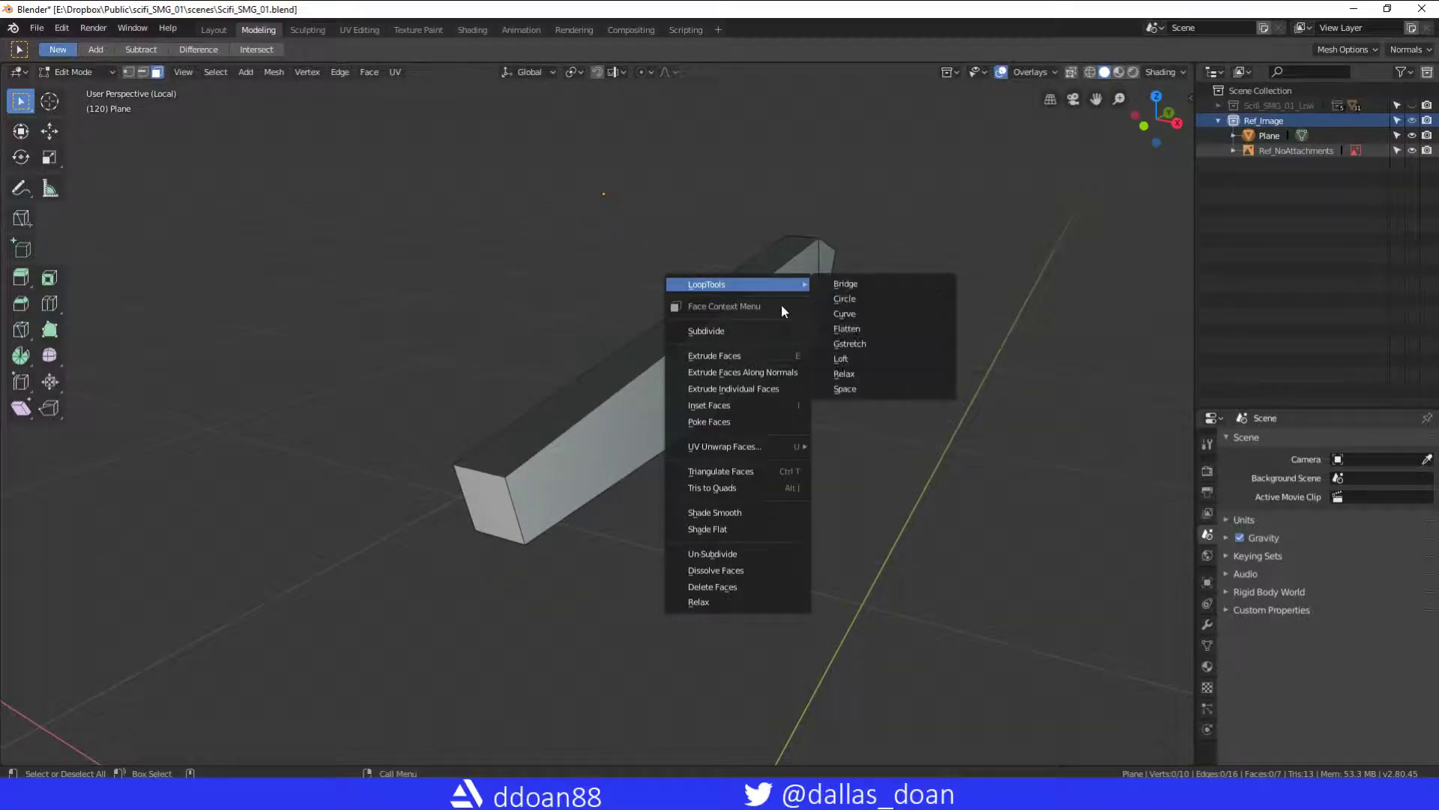
key(Escape)
right_click(793, 258)
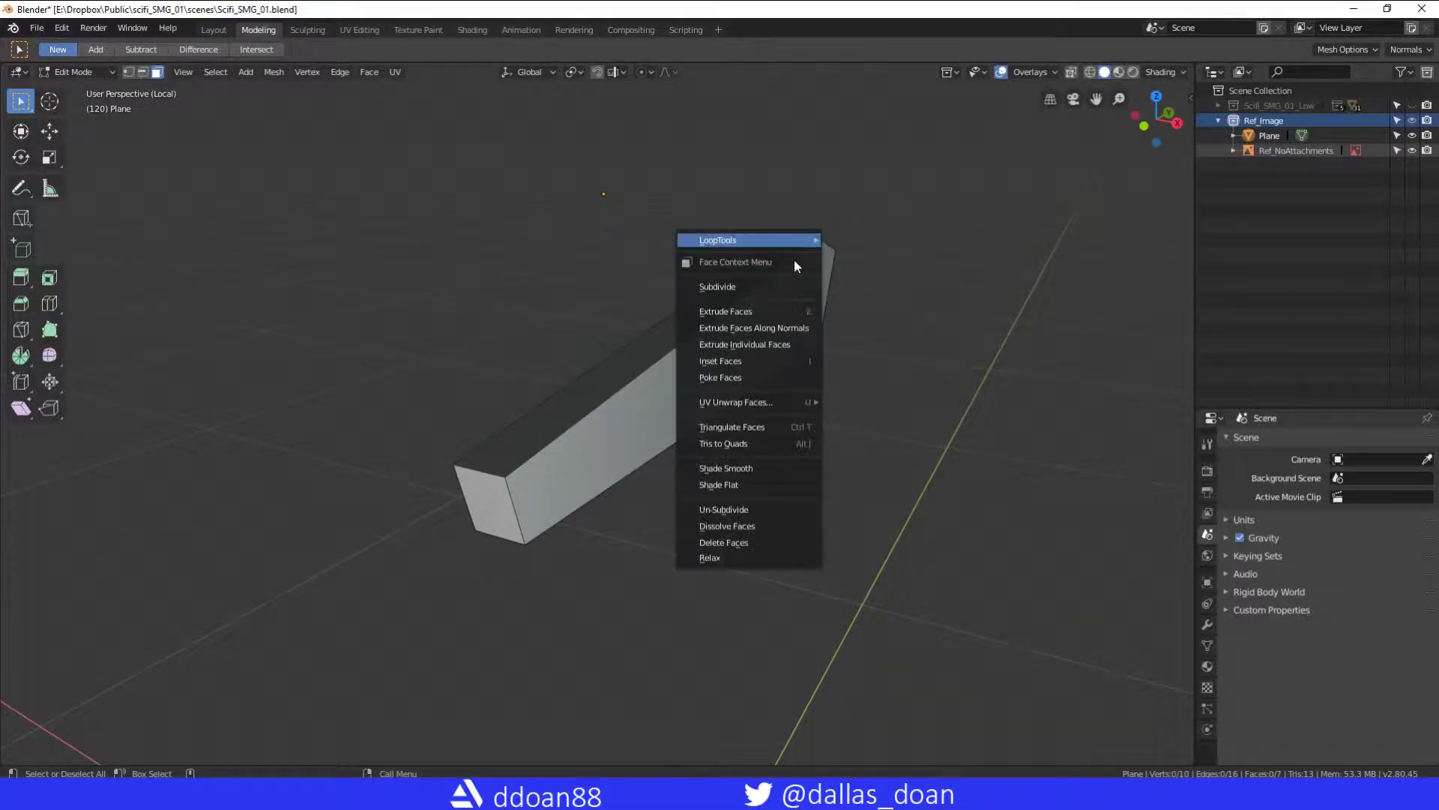
key(Escape)
key(Tab)
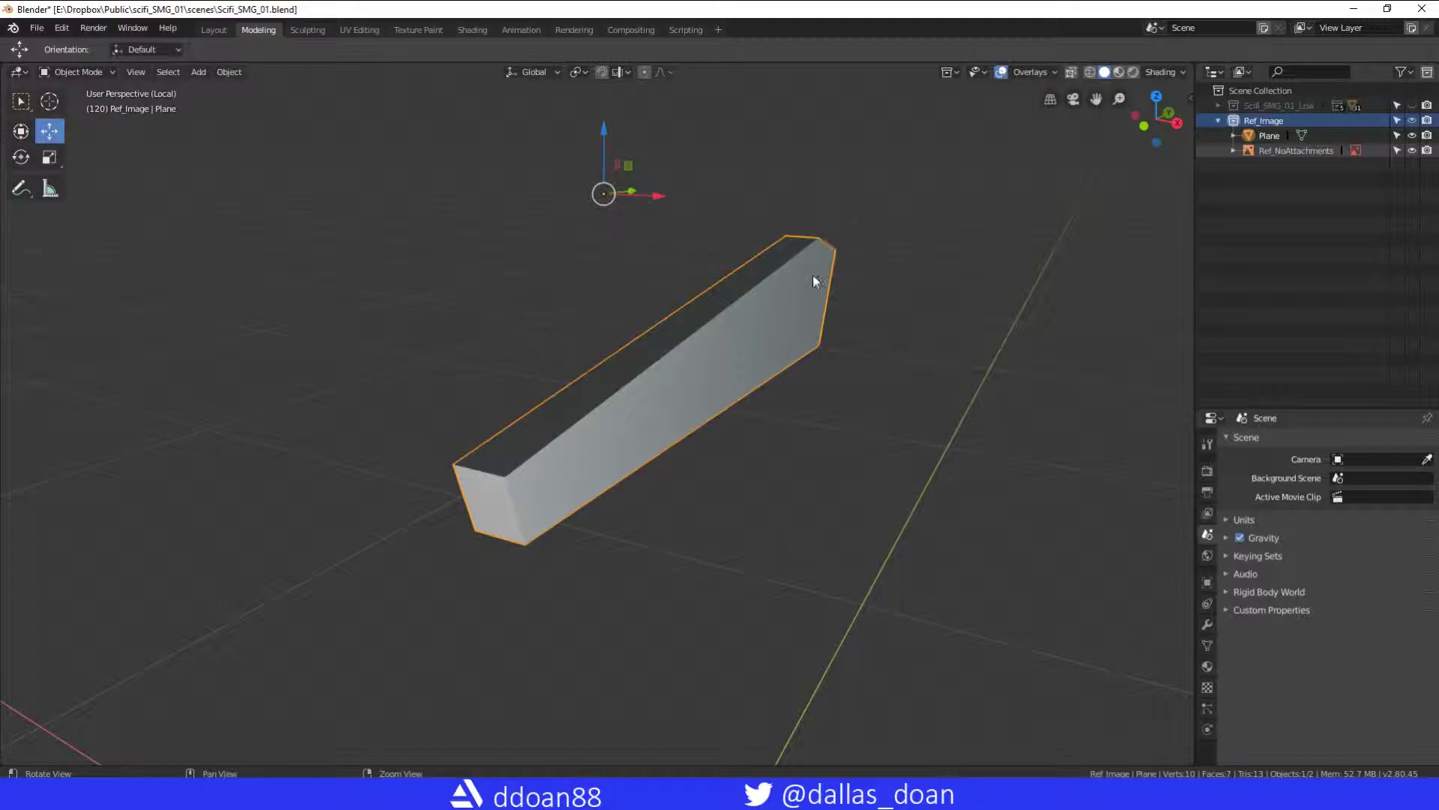
mouse_move(813, 276)
middle_down()
mouse_move(850, 280)
mouse_move(831, 262)
mouse_move(847, 275)
mouse_move(854, 264)
mouse_move(832, 214)
mouse_move(787, 192)
mouse_move(839, 240)
mouse_move(880, 246)
mouse_move(865, 198)
middle_up()
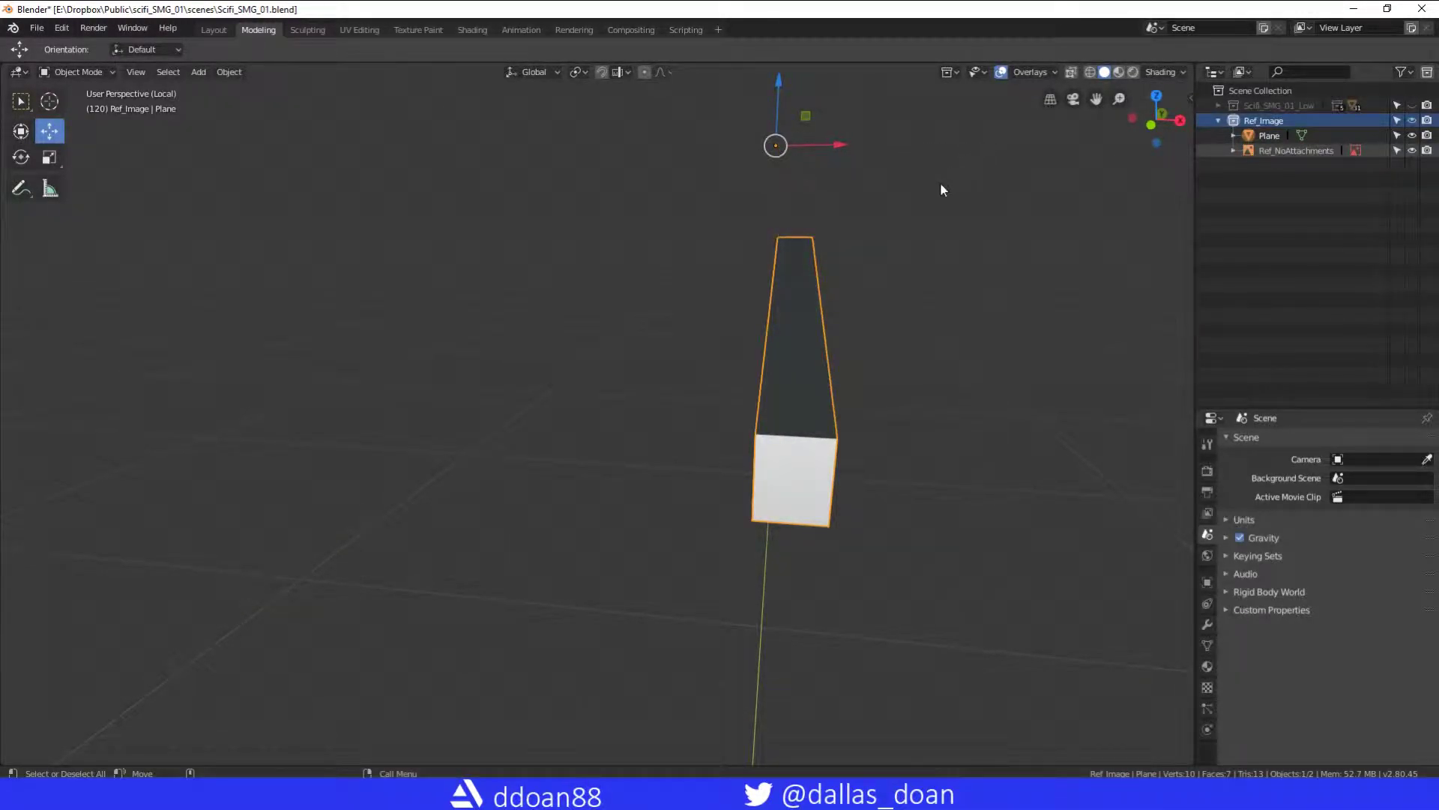
key(n)
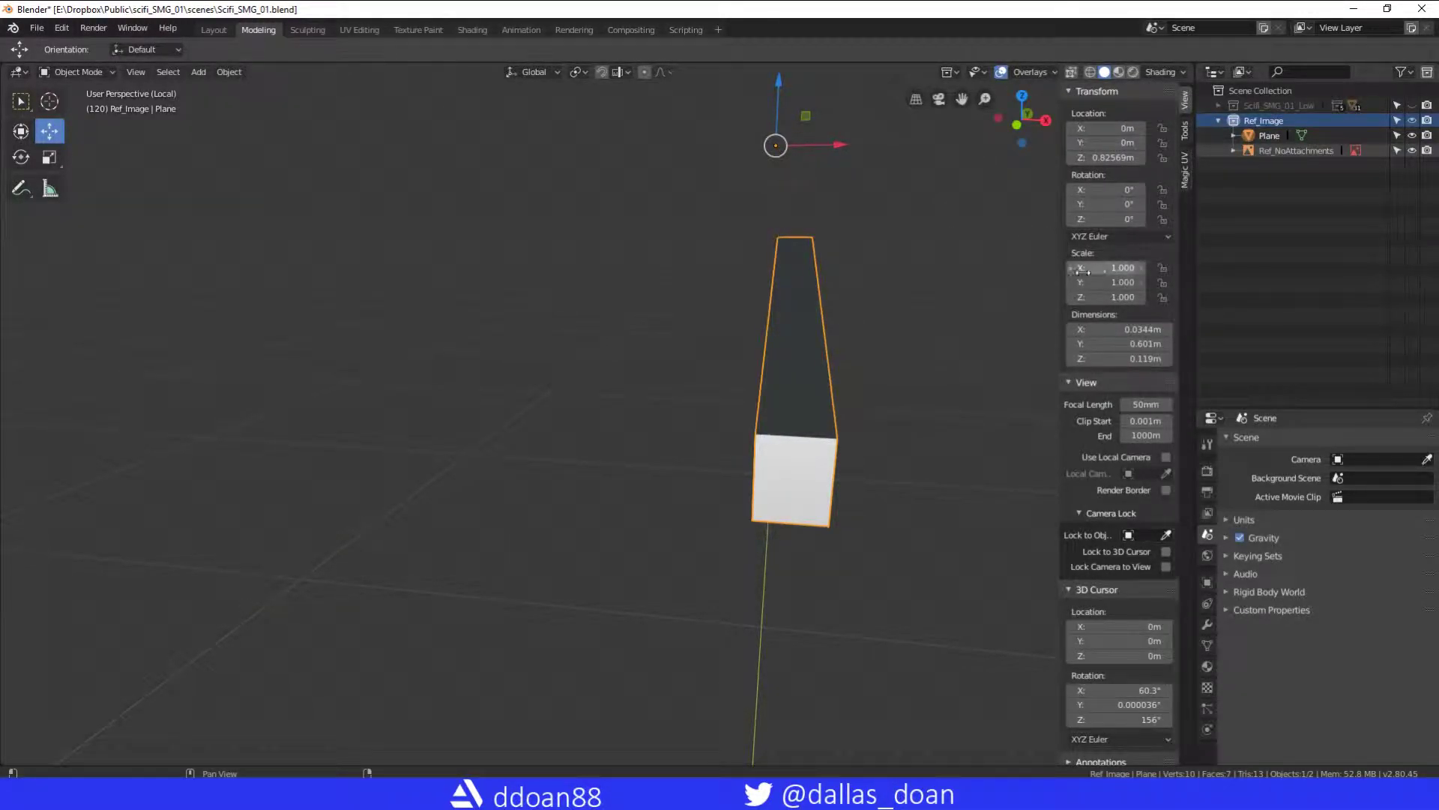
middle_drag(941, 393, 1037, 443)
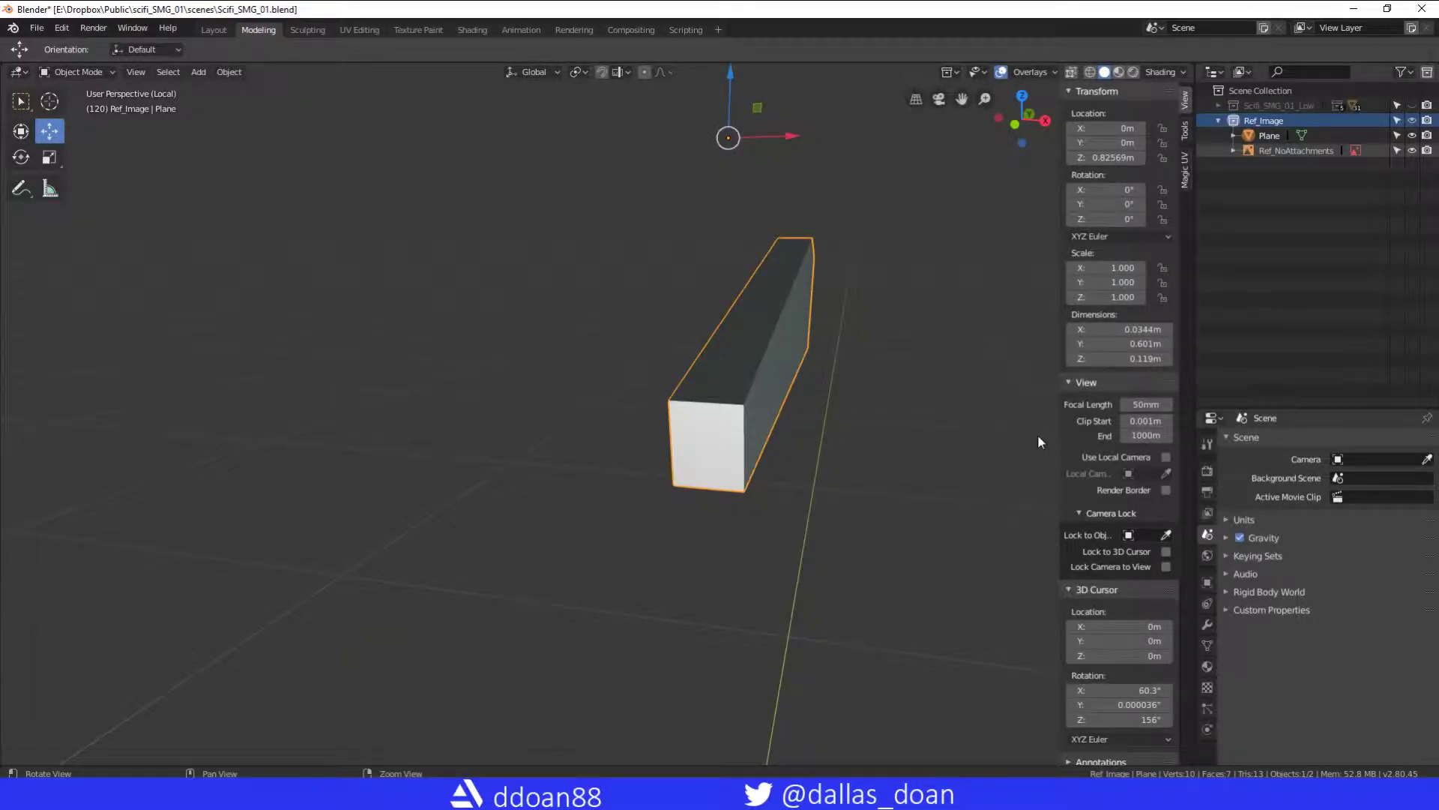
Try a Mirror modifier on the box, inspect the result and undo it
click(1207, 513)
click(1259, 441)
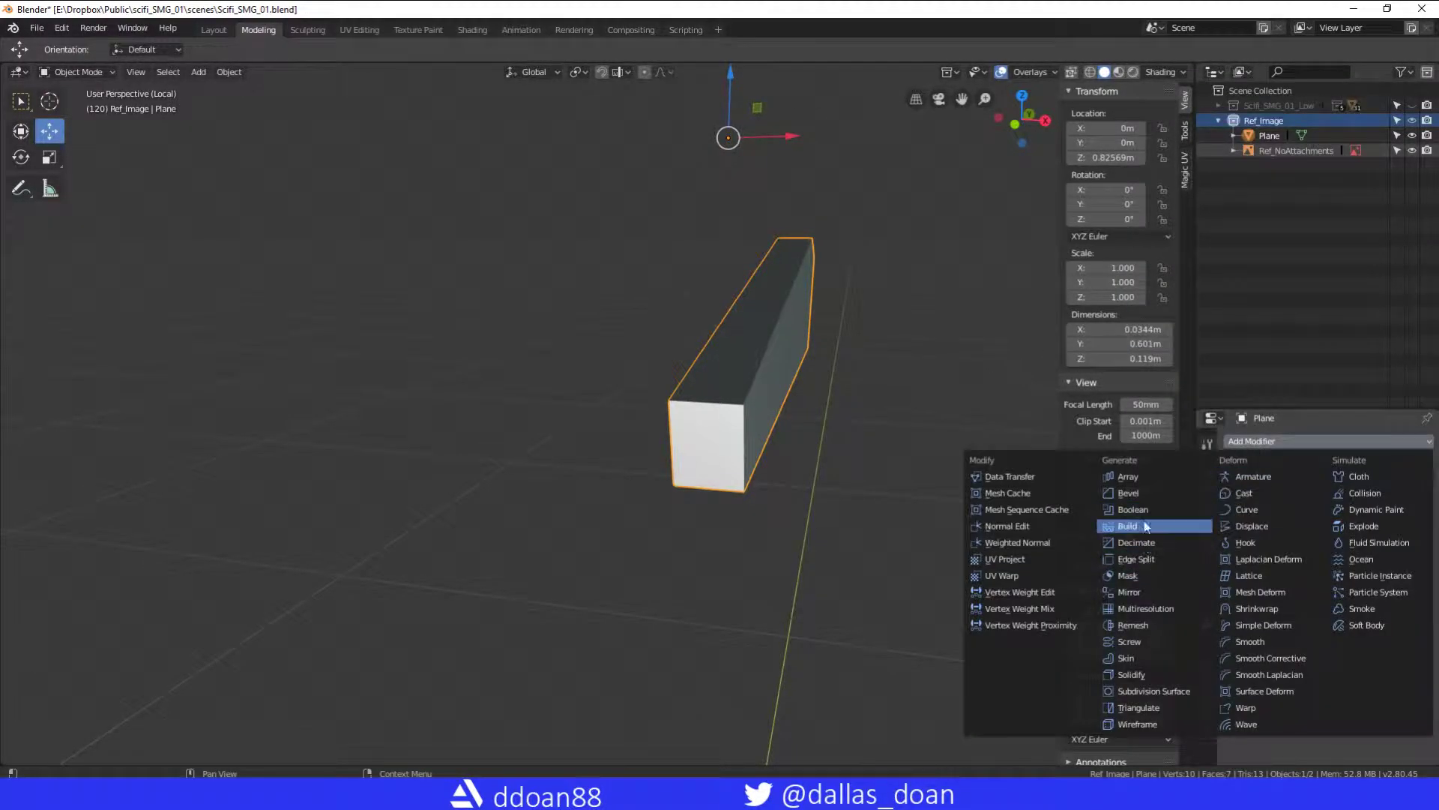
click(1129, 593)
mouse_move(882, 471)
middle_down()
mouse_move(919, 485)
mouse_move(818, 188)
middle_up()
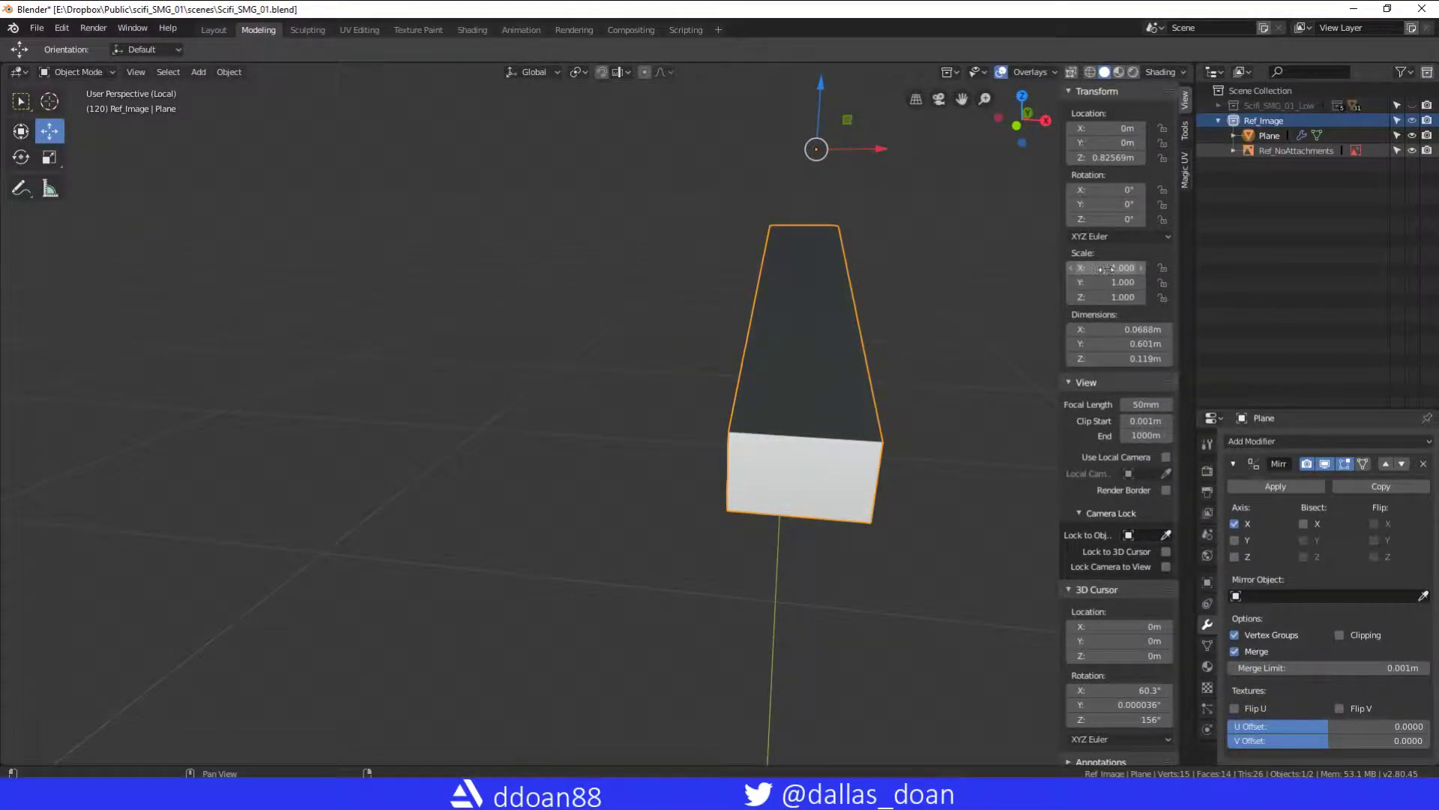
mouse_move(959, 257)
middle_down()
mouse_move(888, 315)
mouse_move(916, 296)
mouse_move(894, 290)
mouse_move(908, 285)
middle_up()
key(ctrl+z)
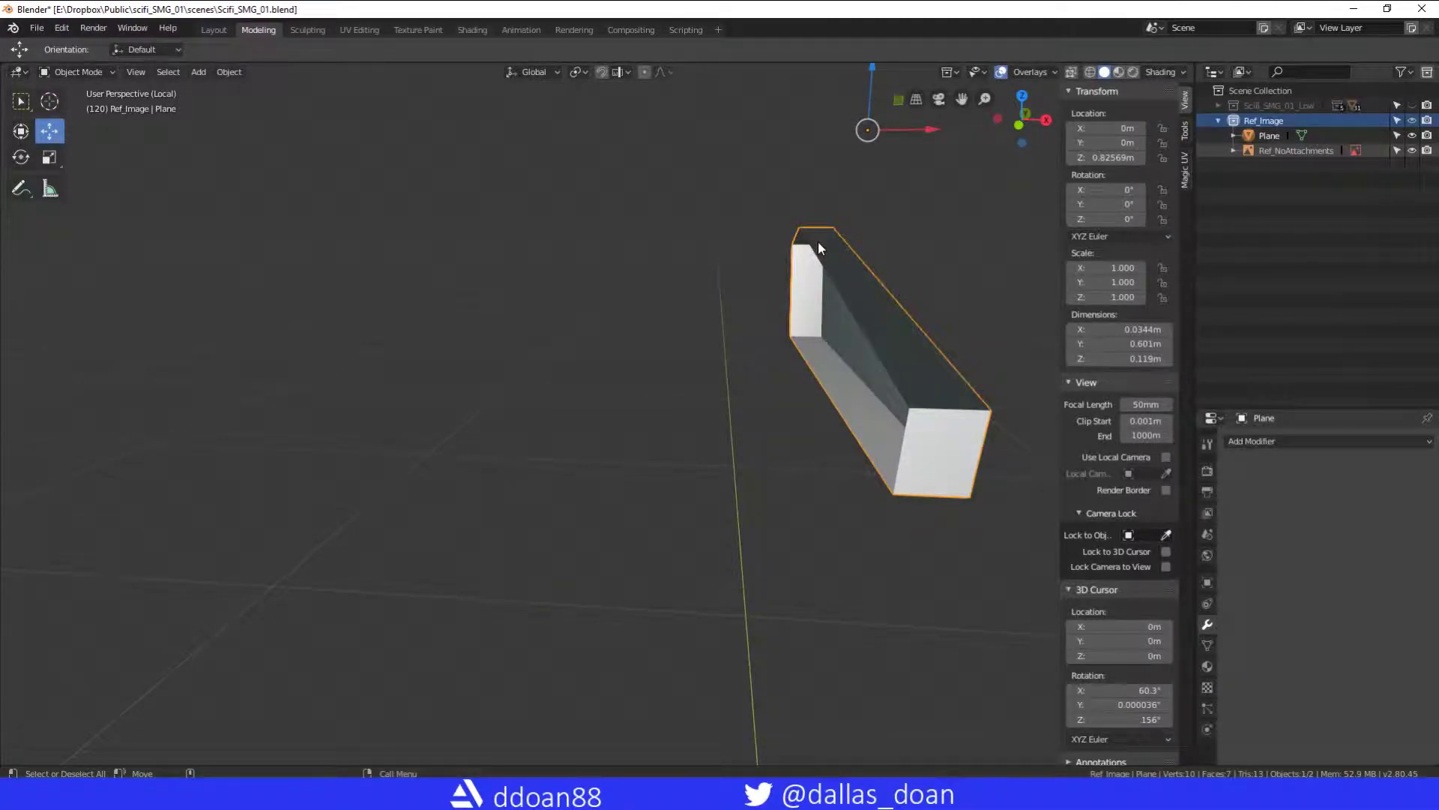
In Edit Mode, box-select the vertices on one side of the box through X-ray
key(Tab)
right_click(784, 247)
key(Escape)
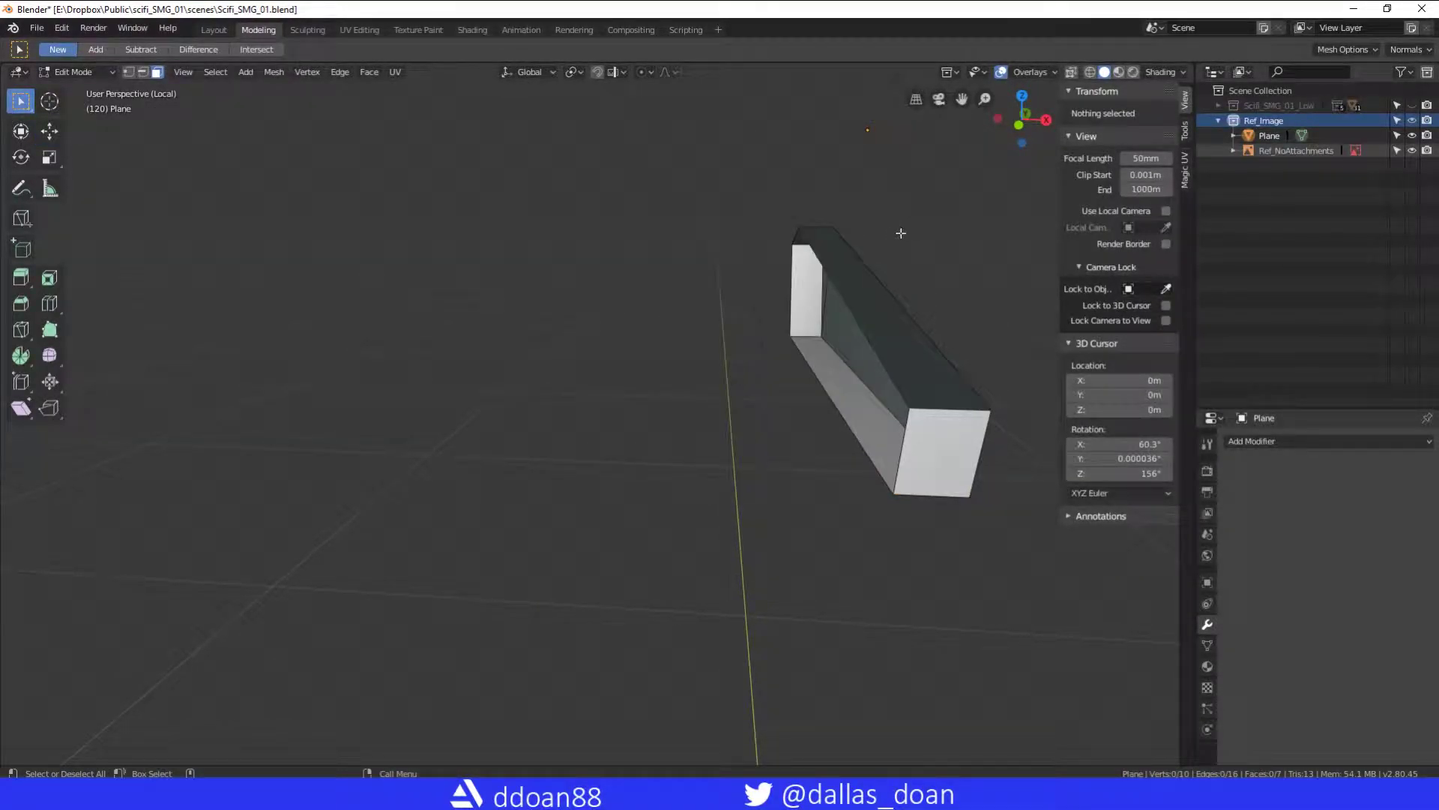
middle_drag(899, 233, 802, 247)
key(1)
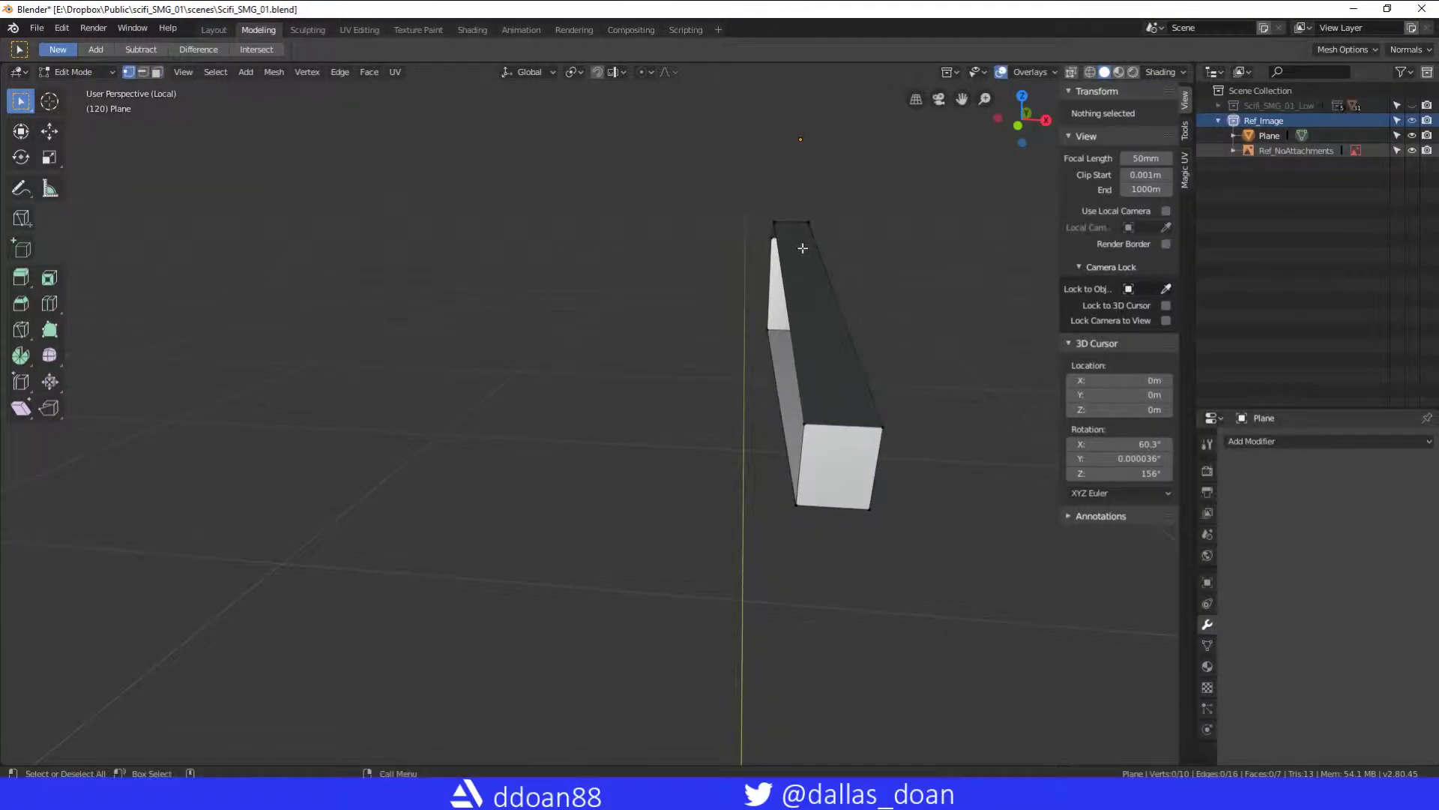
key(alt+z)
key(b)
drag(704, 175, 806, 580)
key(alt+z)
Refine the selection of side vertices and switch to the Move tool
middle_drag(832, 259, 888, 304)
ctrl+drag(788, 270, 895, 371)
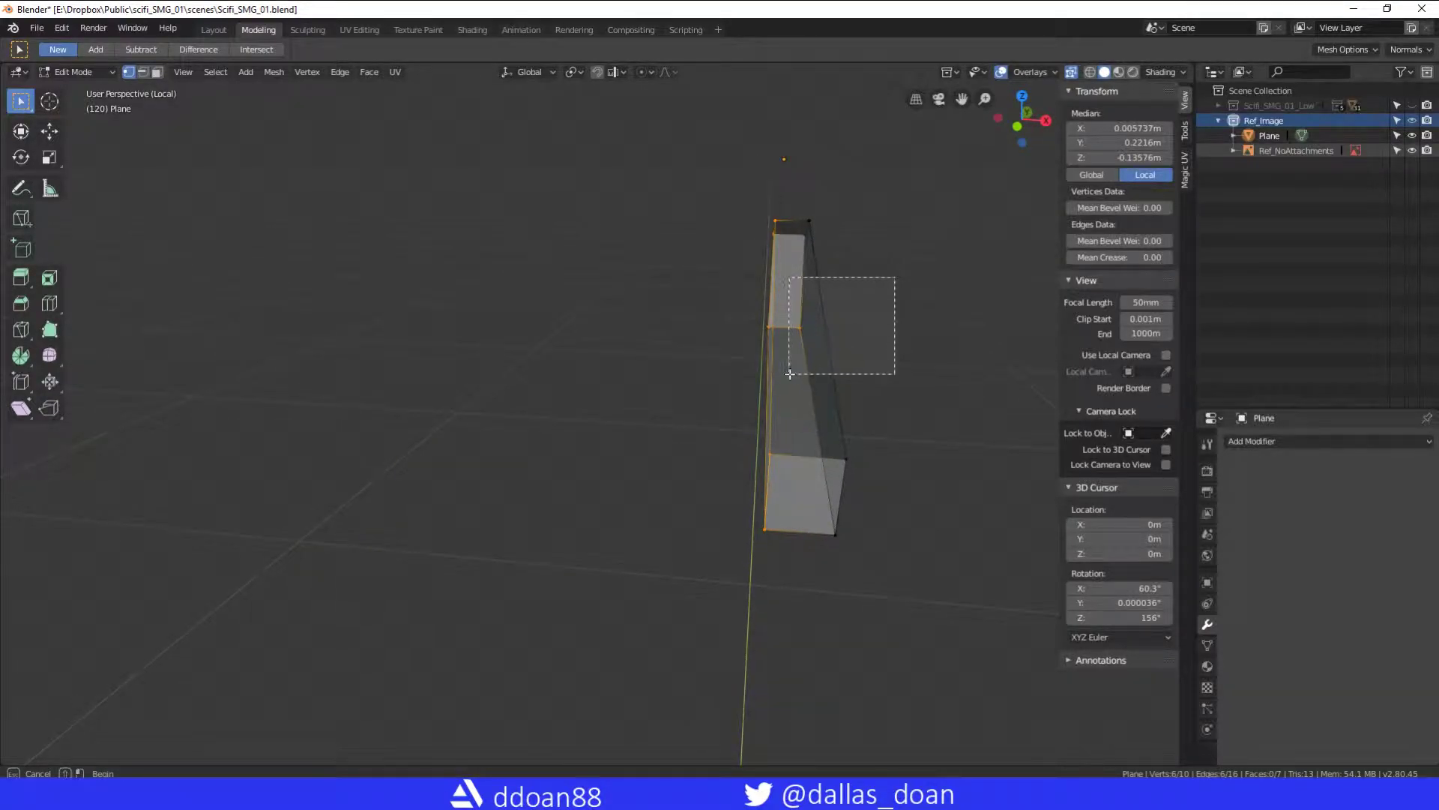
middle_drag(889, 326, 905, 327)
scroll(905, 326, up, 2)
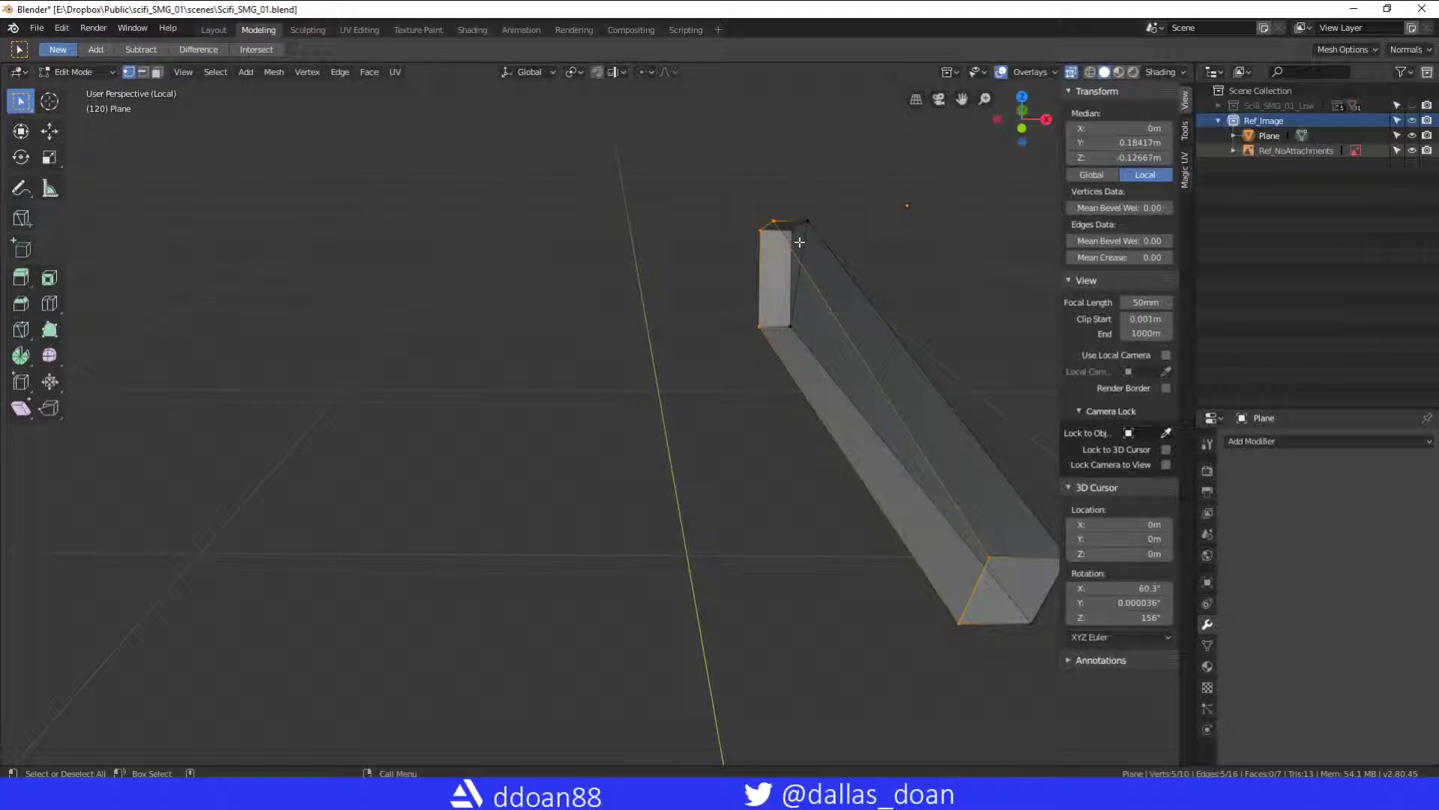
key(shift+space)
click(763, 315)
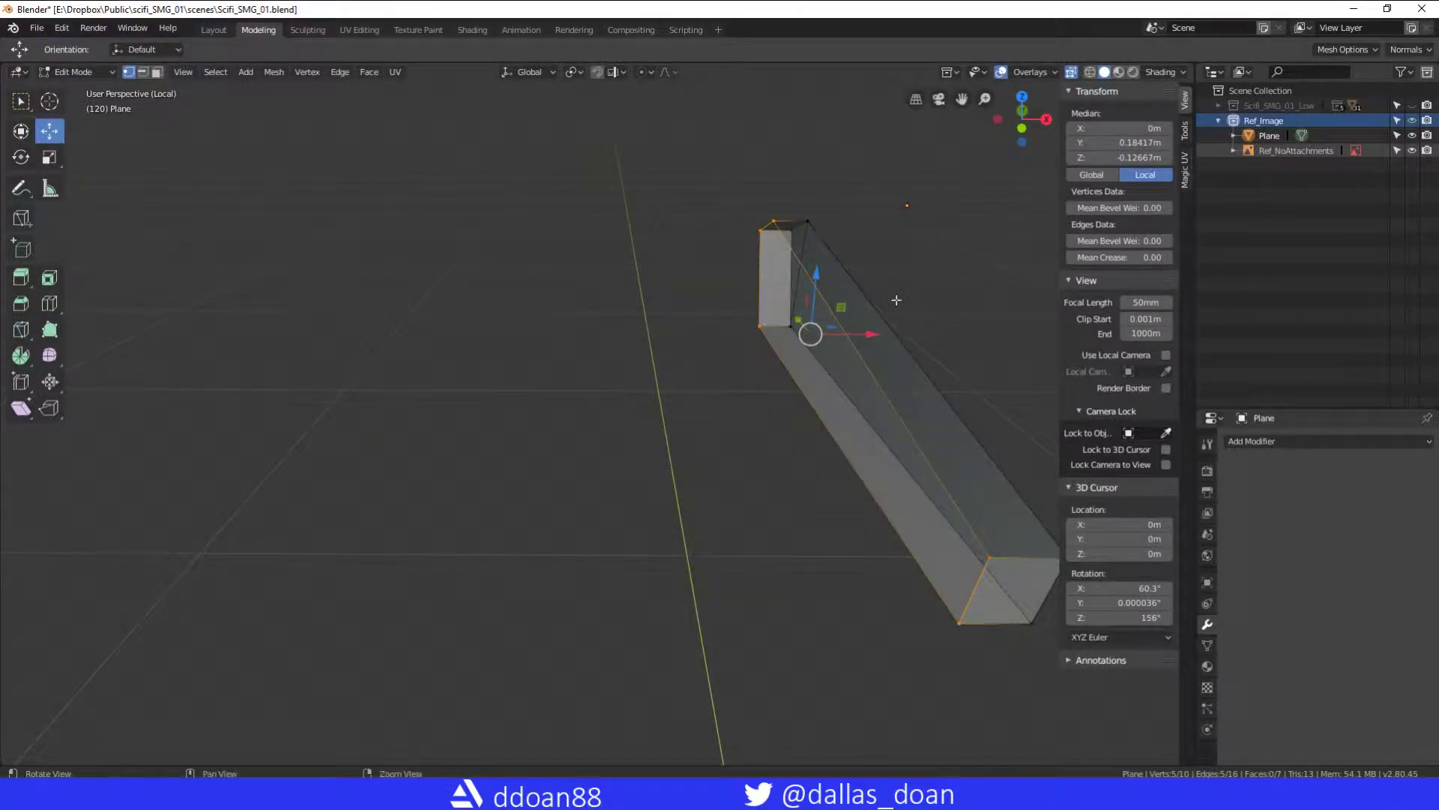
mouse_move(810, 326)
middle_down()
mouse_move(957, 270)
mouse_move(812, 280)
middle_up()
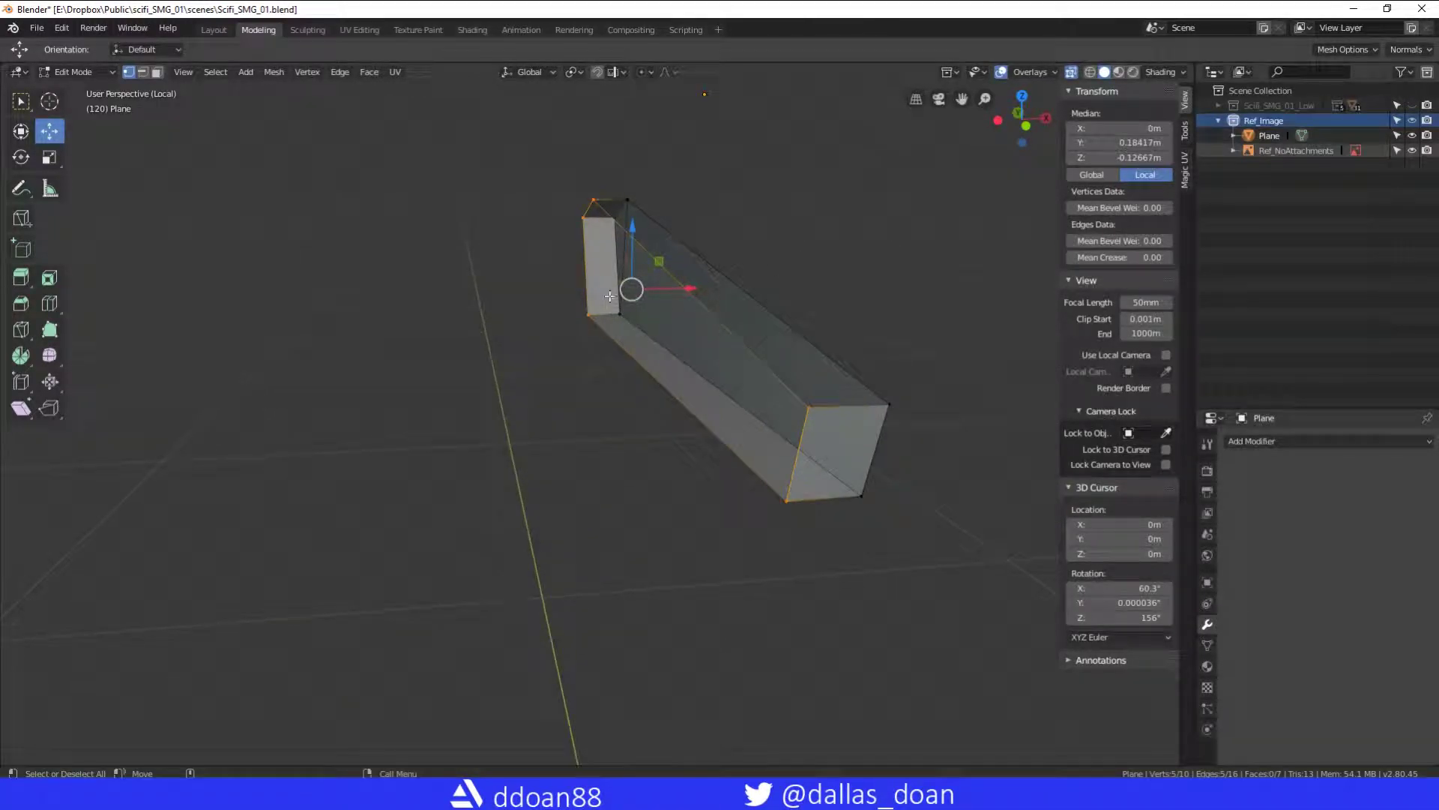
middle_drag(778, 261, 620, 211)
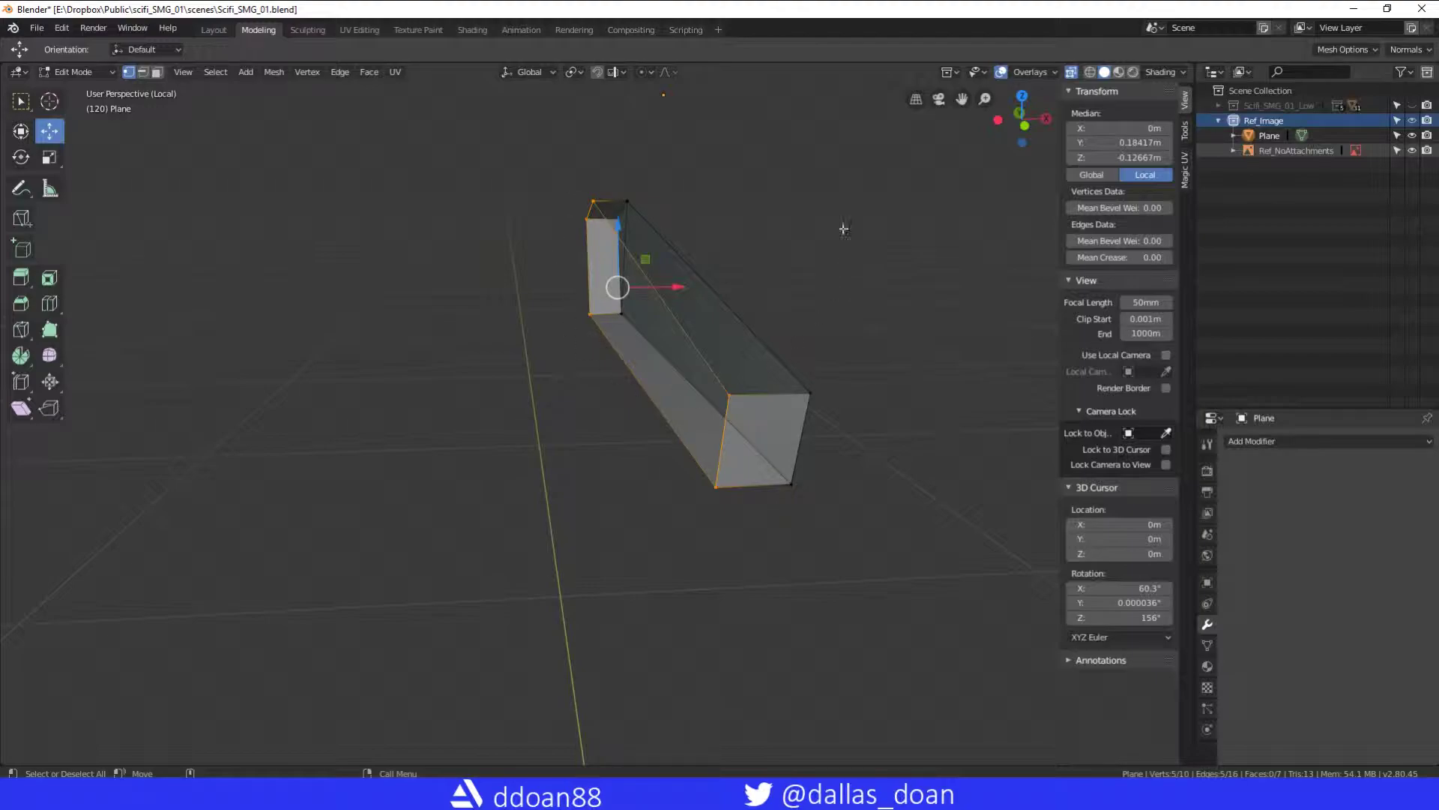
middle_drag(844, 230, 793, 214)
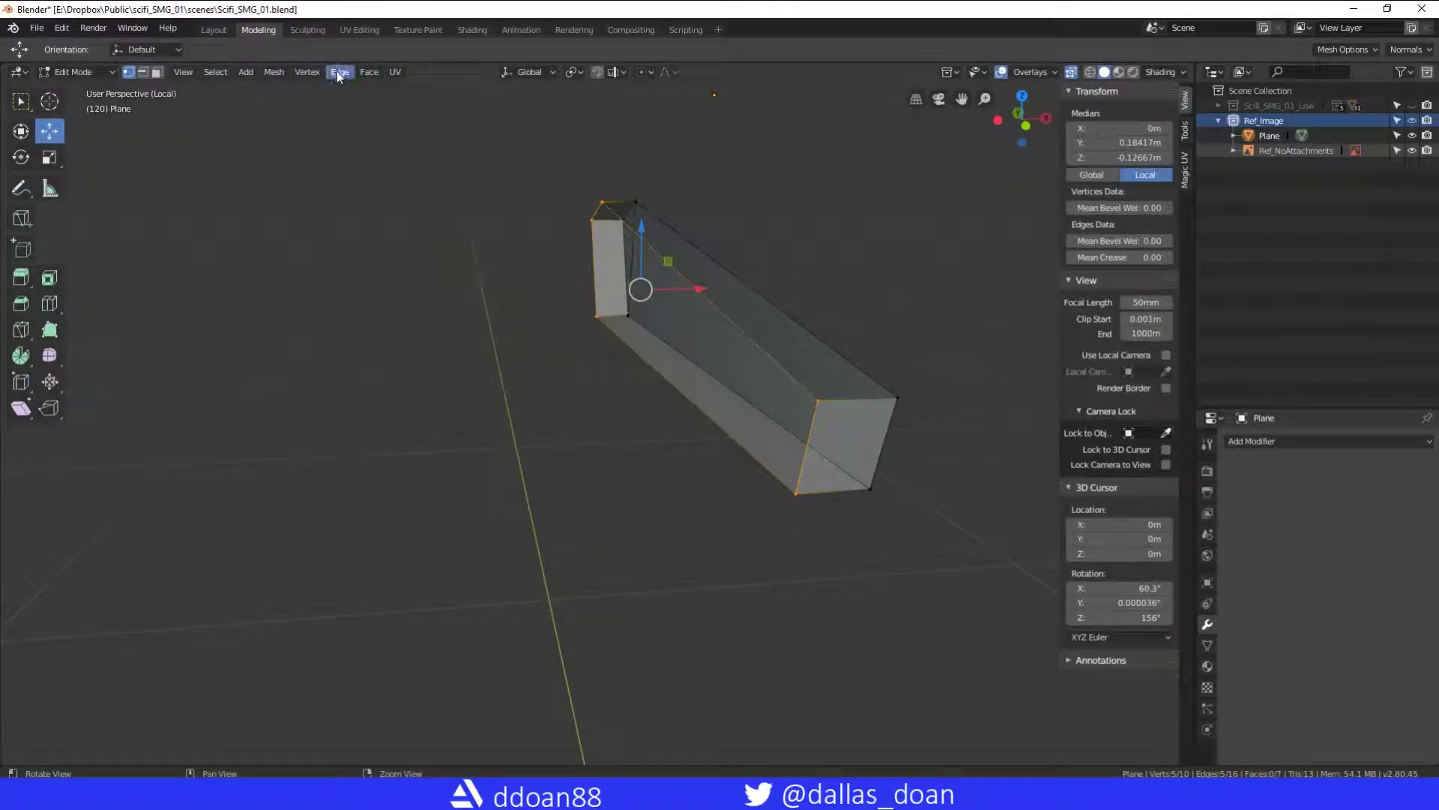
Snap the 3D cursor to the selected vertices via Mesh > Snap > Cursor to Selected
click(275, 72)
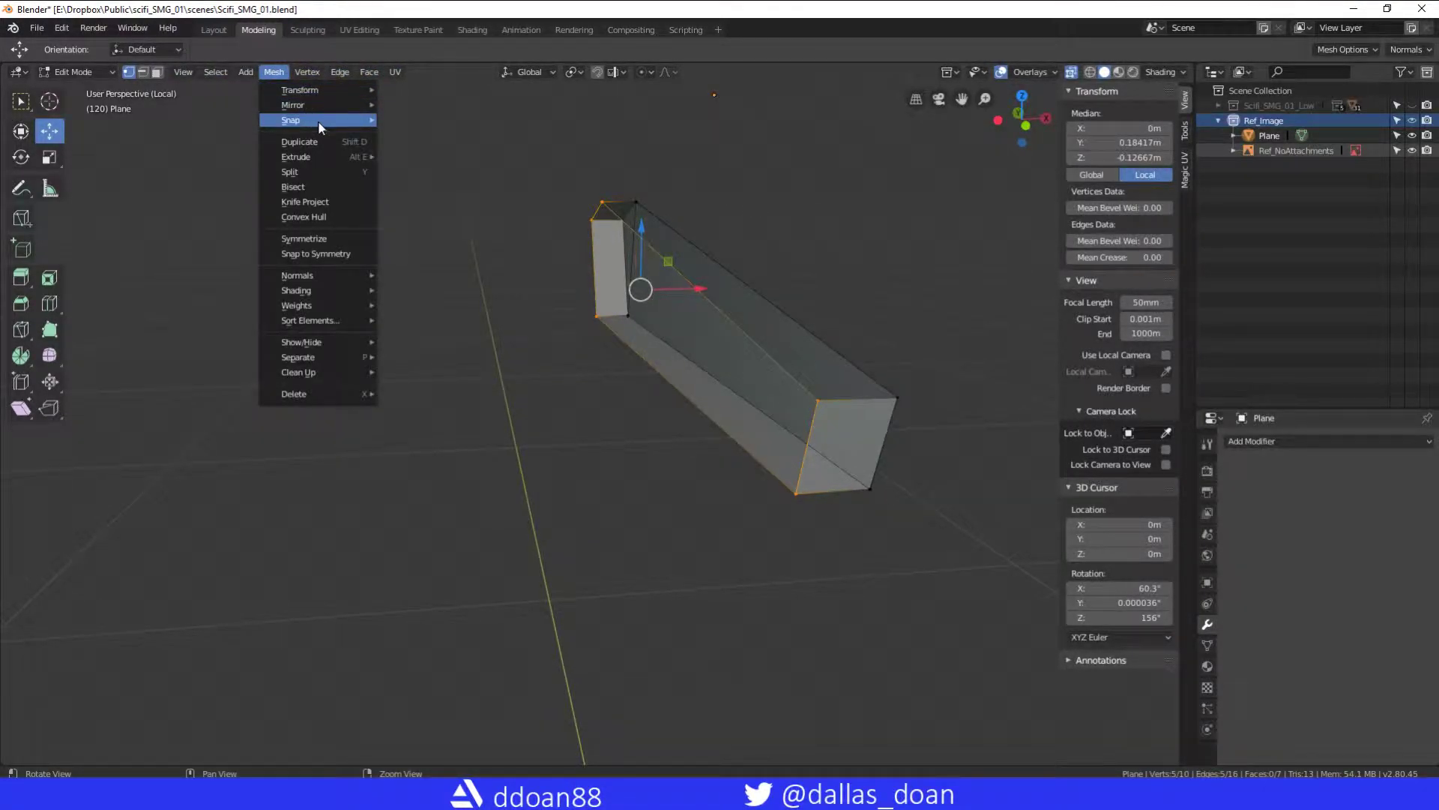
mouse_move(295, 119)
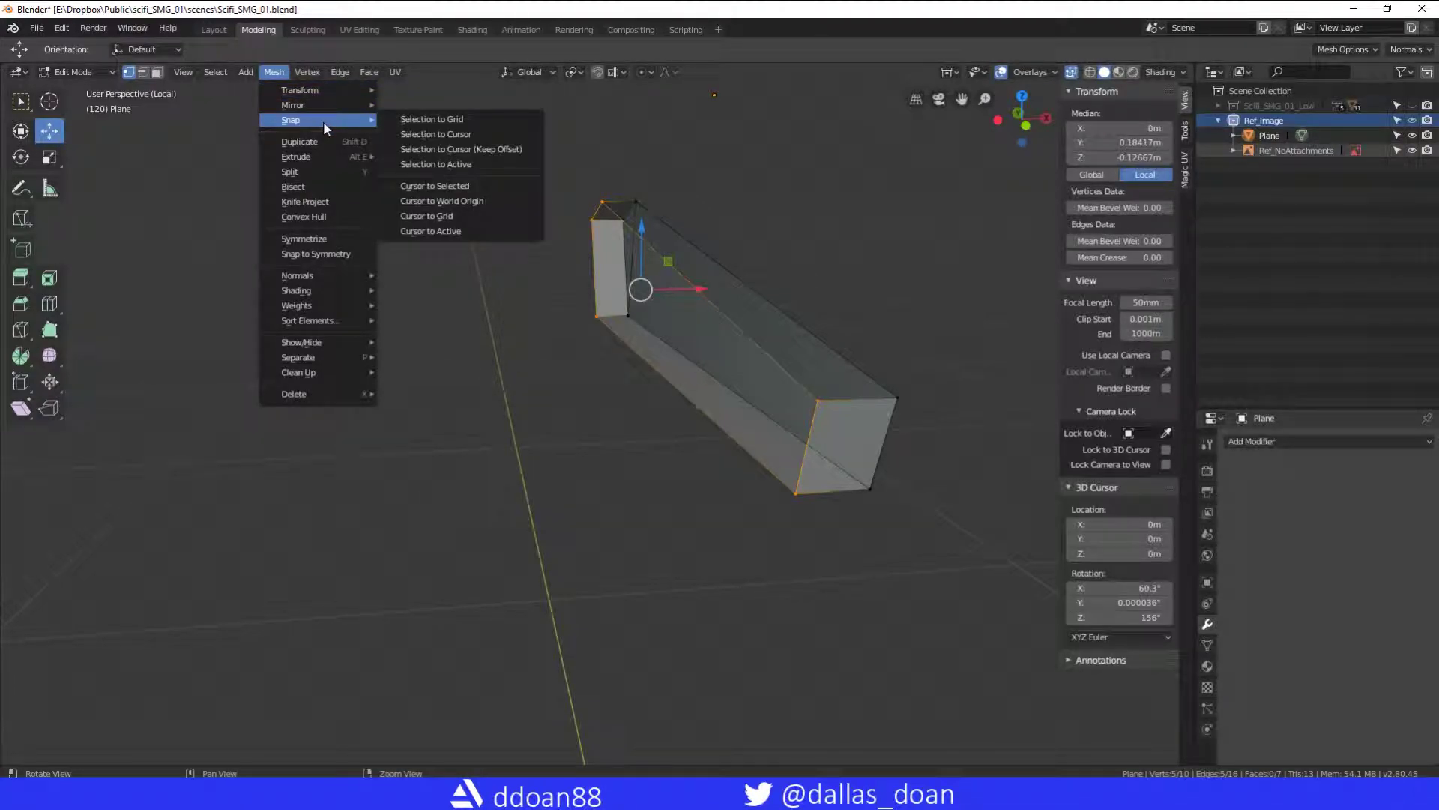
click(478, 188)
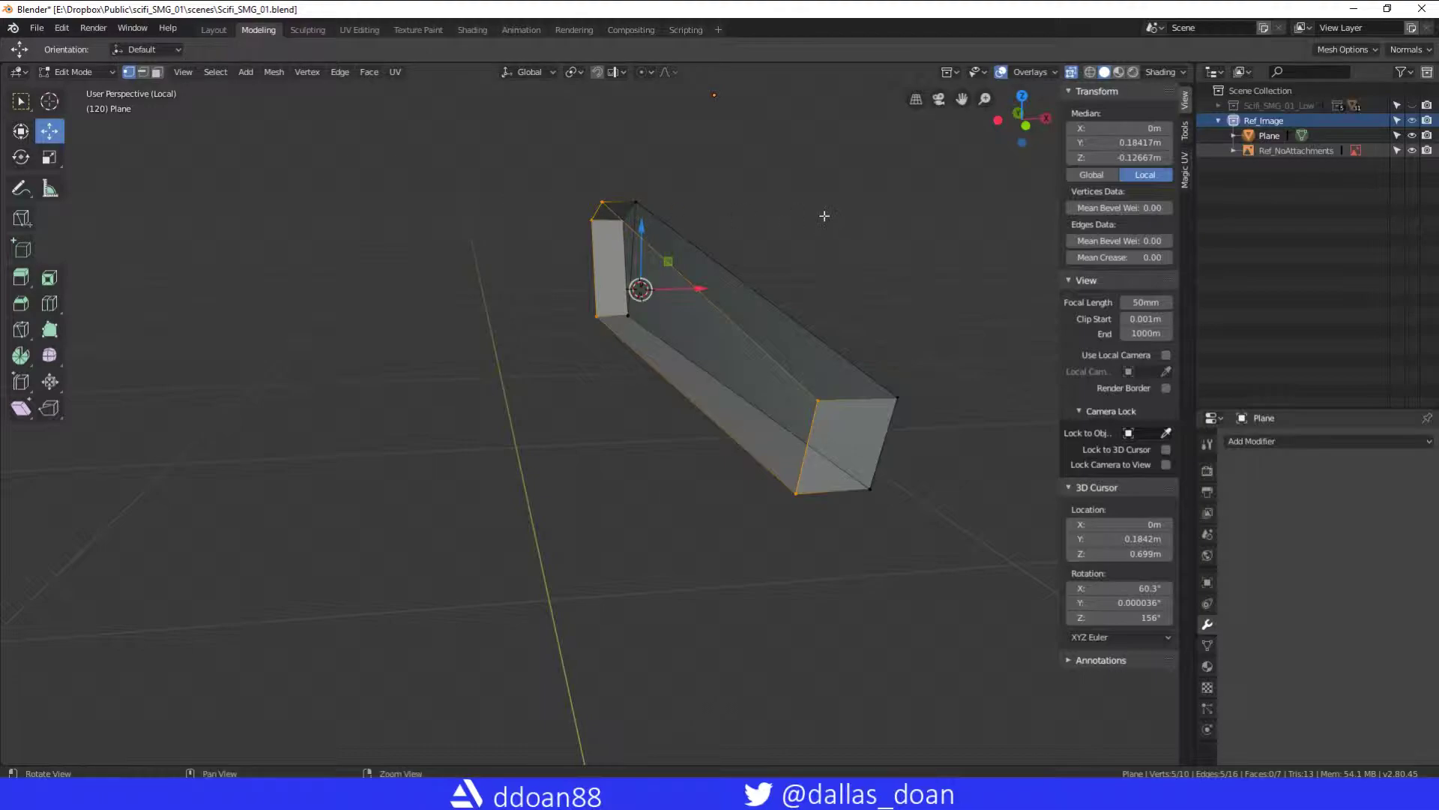
middle_drag(674, 338, 630, 383)
mouse_move(664, 328)
middle_down()
mouse_move(678, 184)
mouse_move(691, 203)
mouse_move(844, 229)
mouse_move(788, 225)
middle_up()
Set the rail cover's origin to the 3D cursor and check it from Top view
key(Tab)
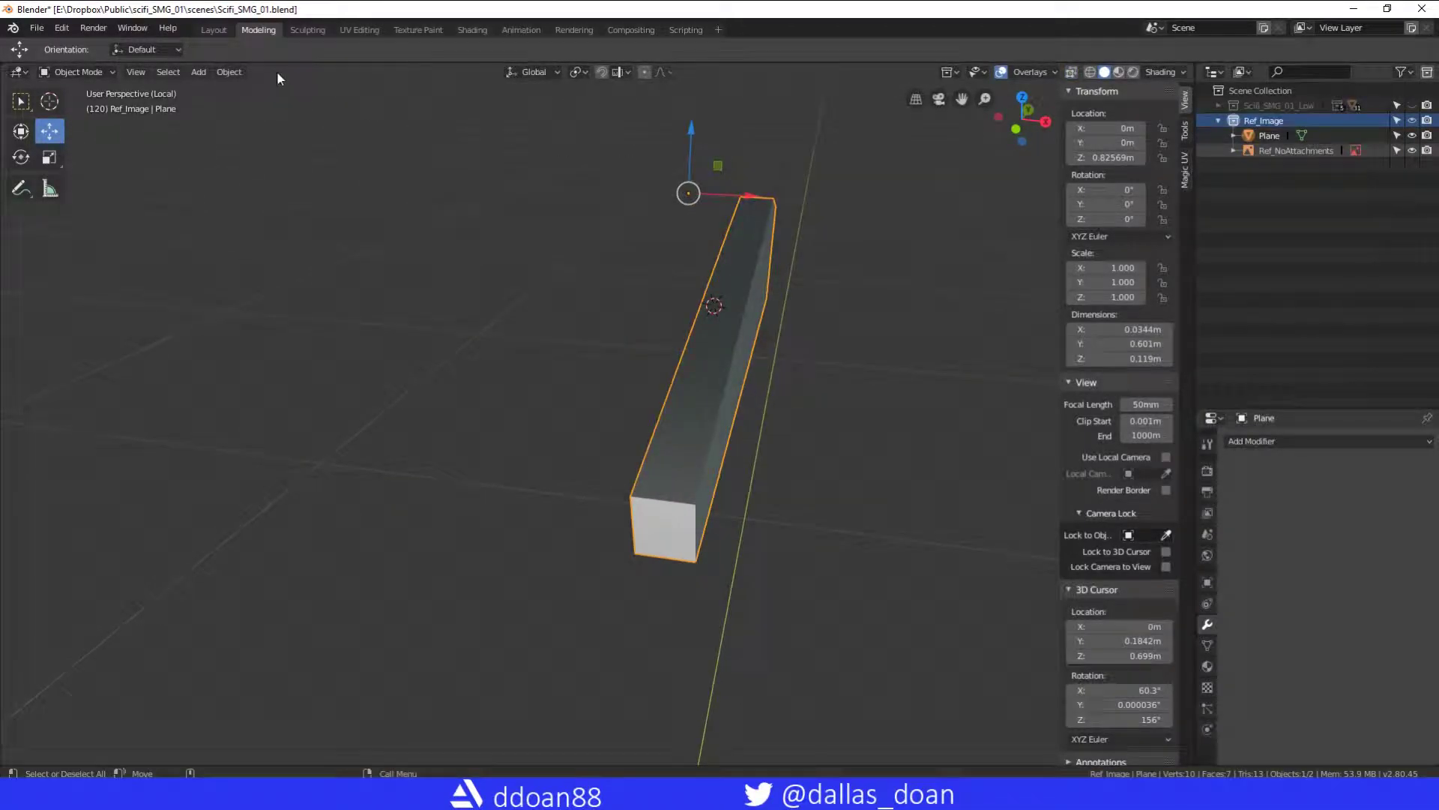
click(229, 73)
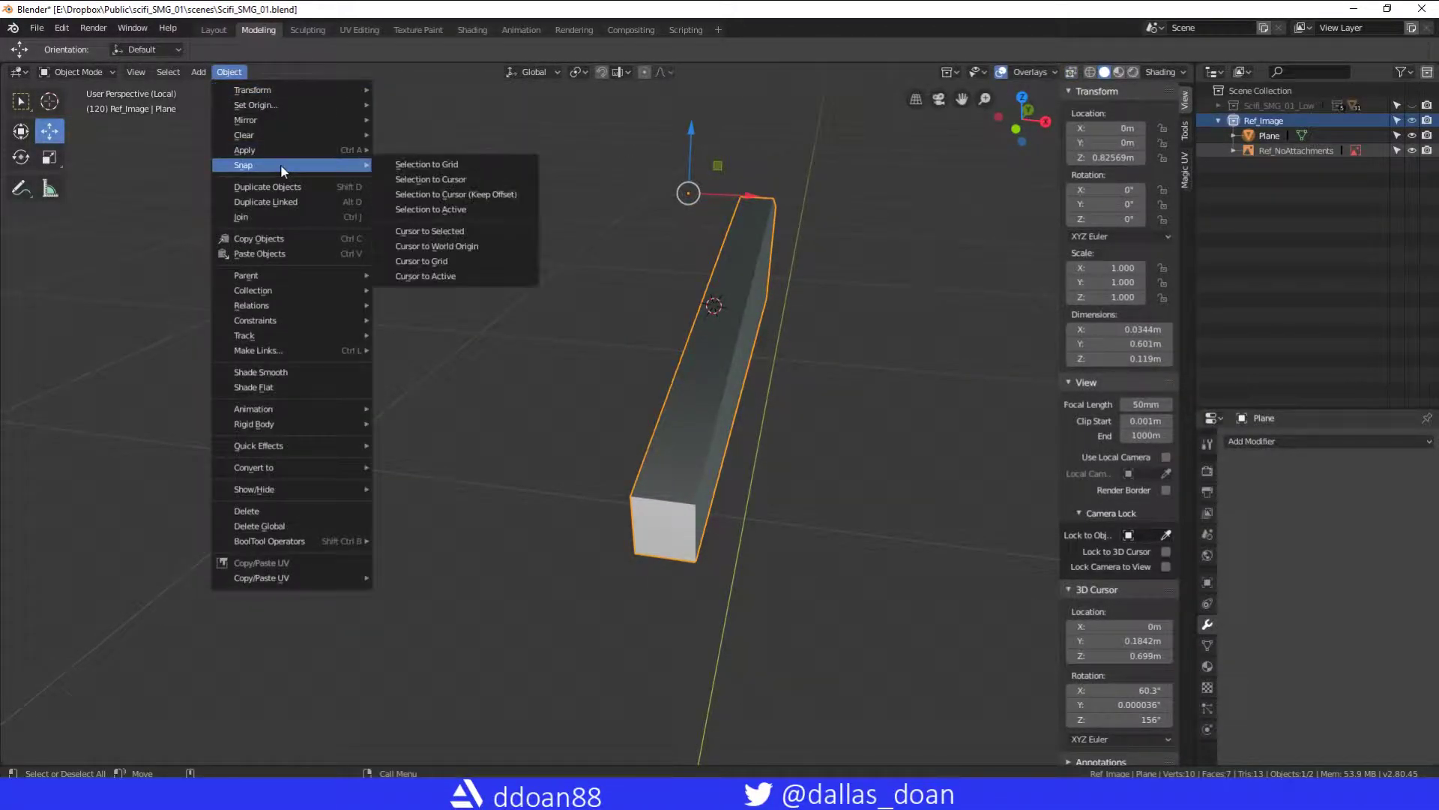
mouse_move(254, 105)
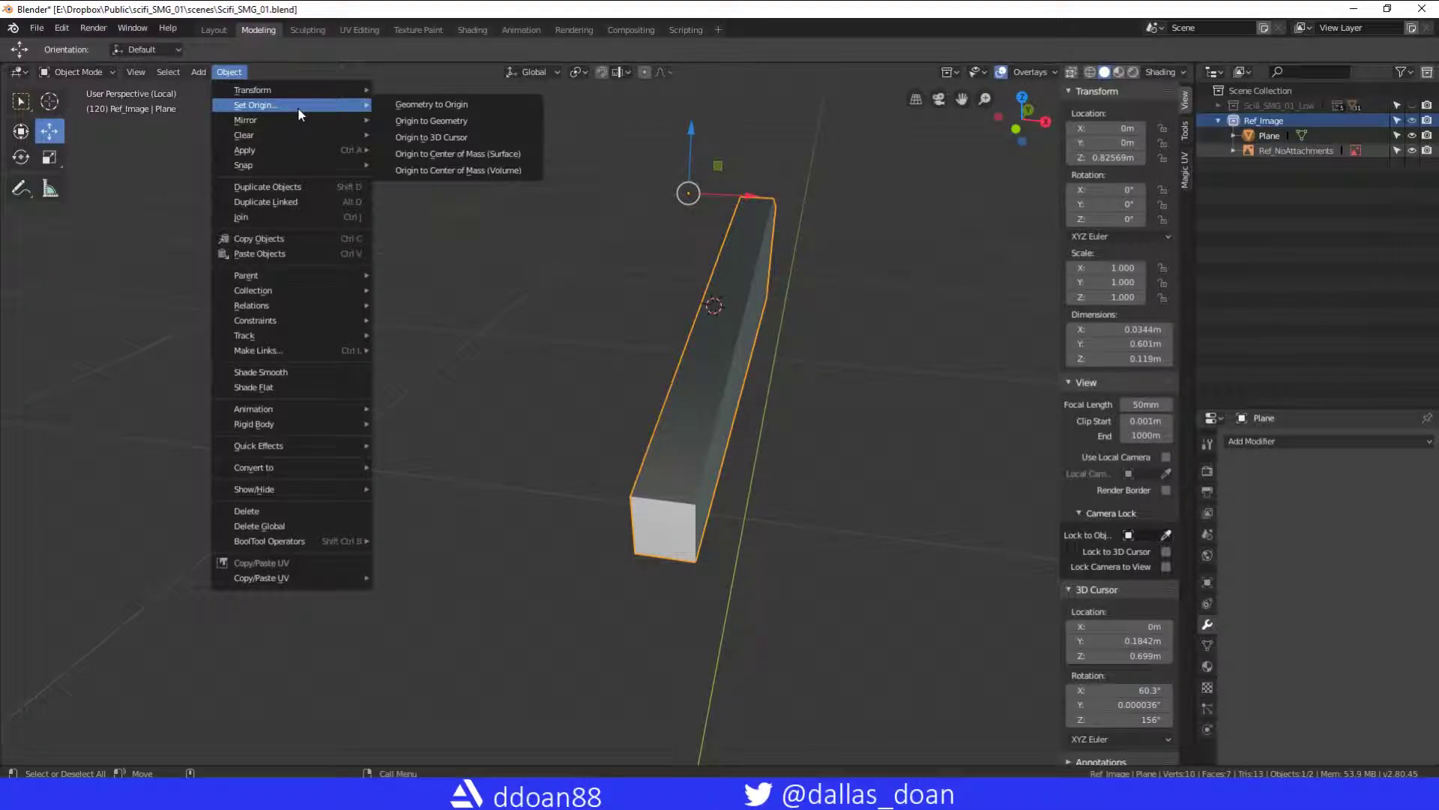
click(453, 138)
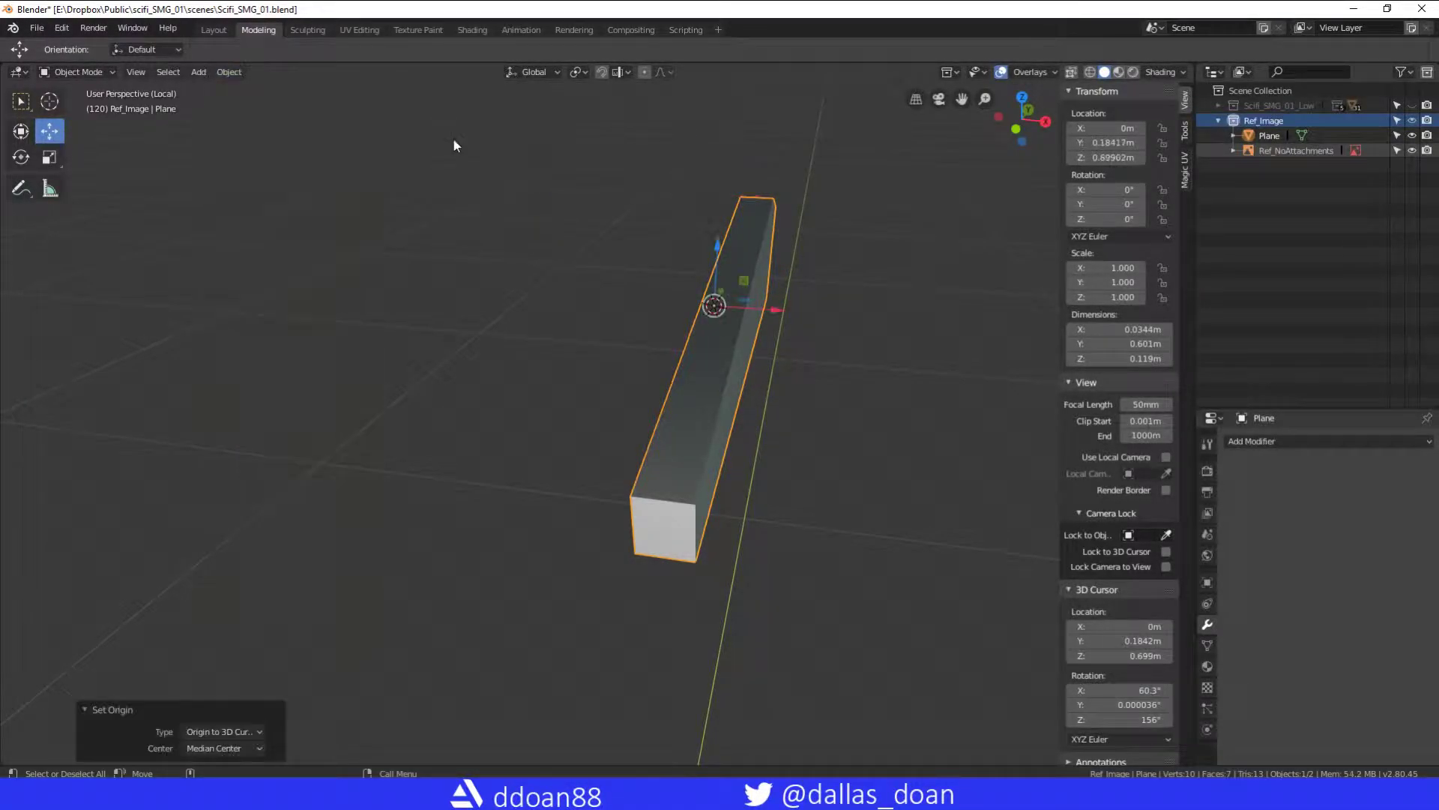
mouse_move(815, 195)
middle_down()
mouse_move(824, 182)
mouse_move(838, 284)
middle_up()
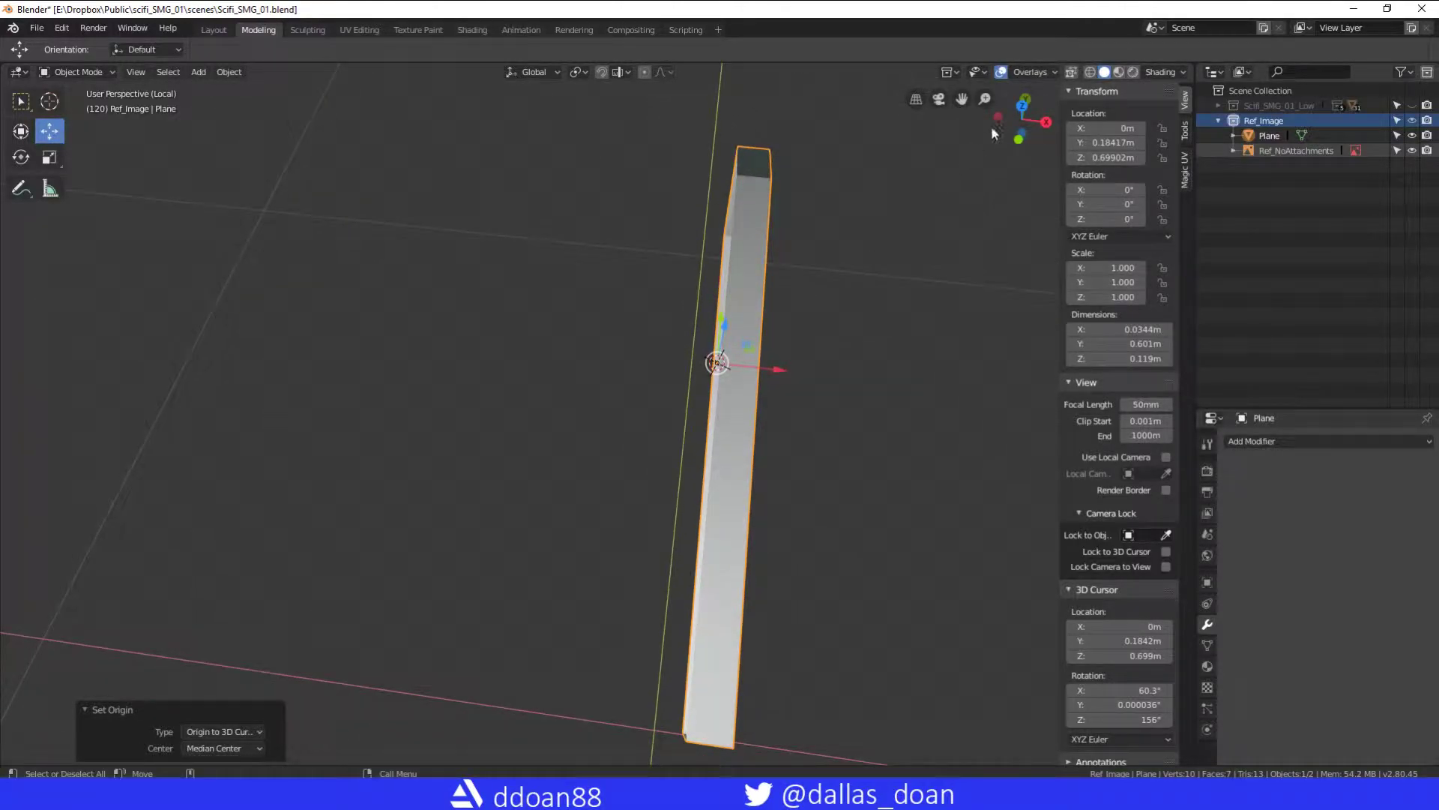
click(1023, 107)
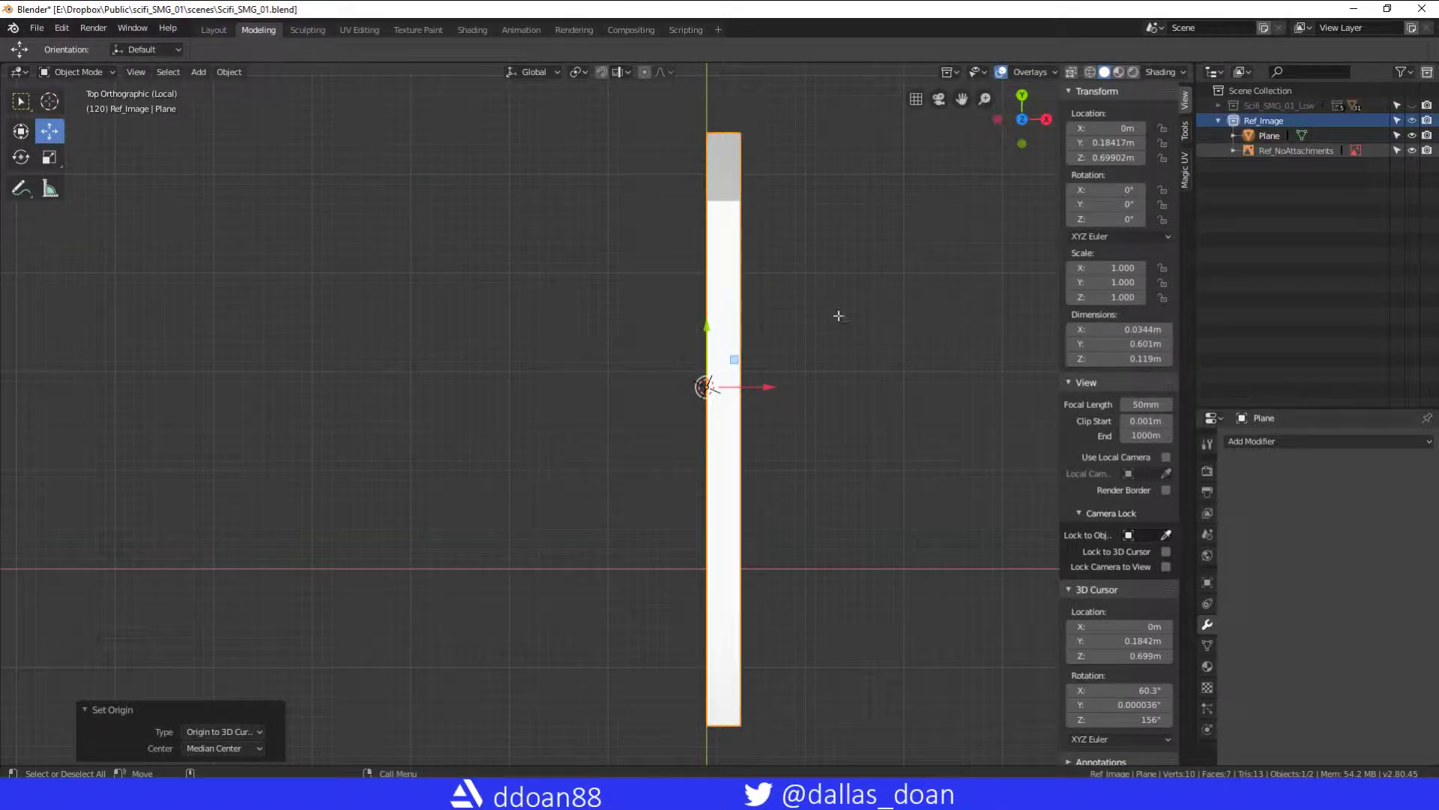
middle_drag(857, 358, 787, 315)
Add an X-axis Mirror modifier doubling the rail cover and inspect the mirrored halves
click(1293, 441)
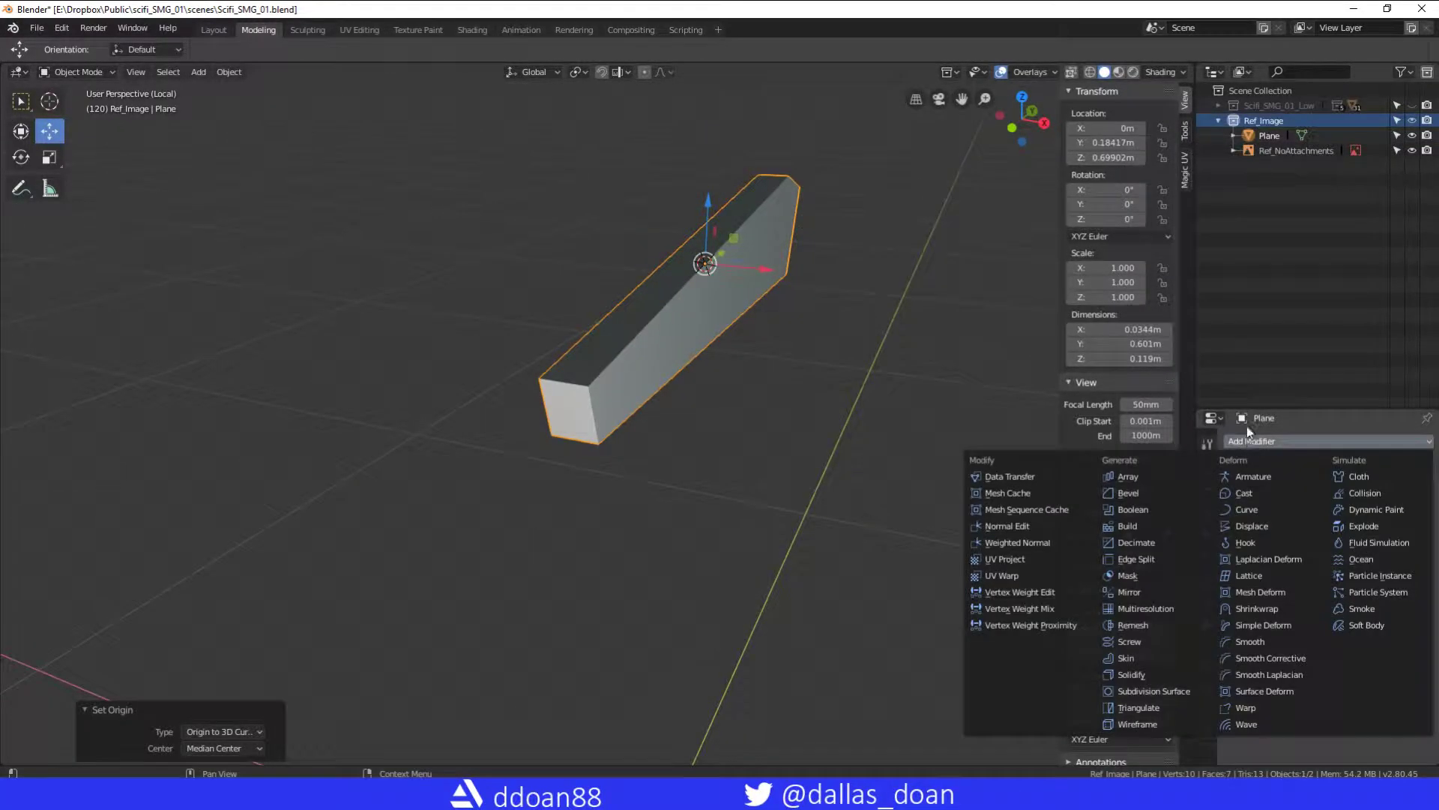
click(1129, 592)
middle_drag(823, 464, 695, 360)
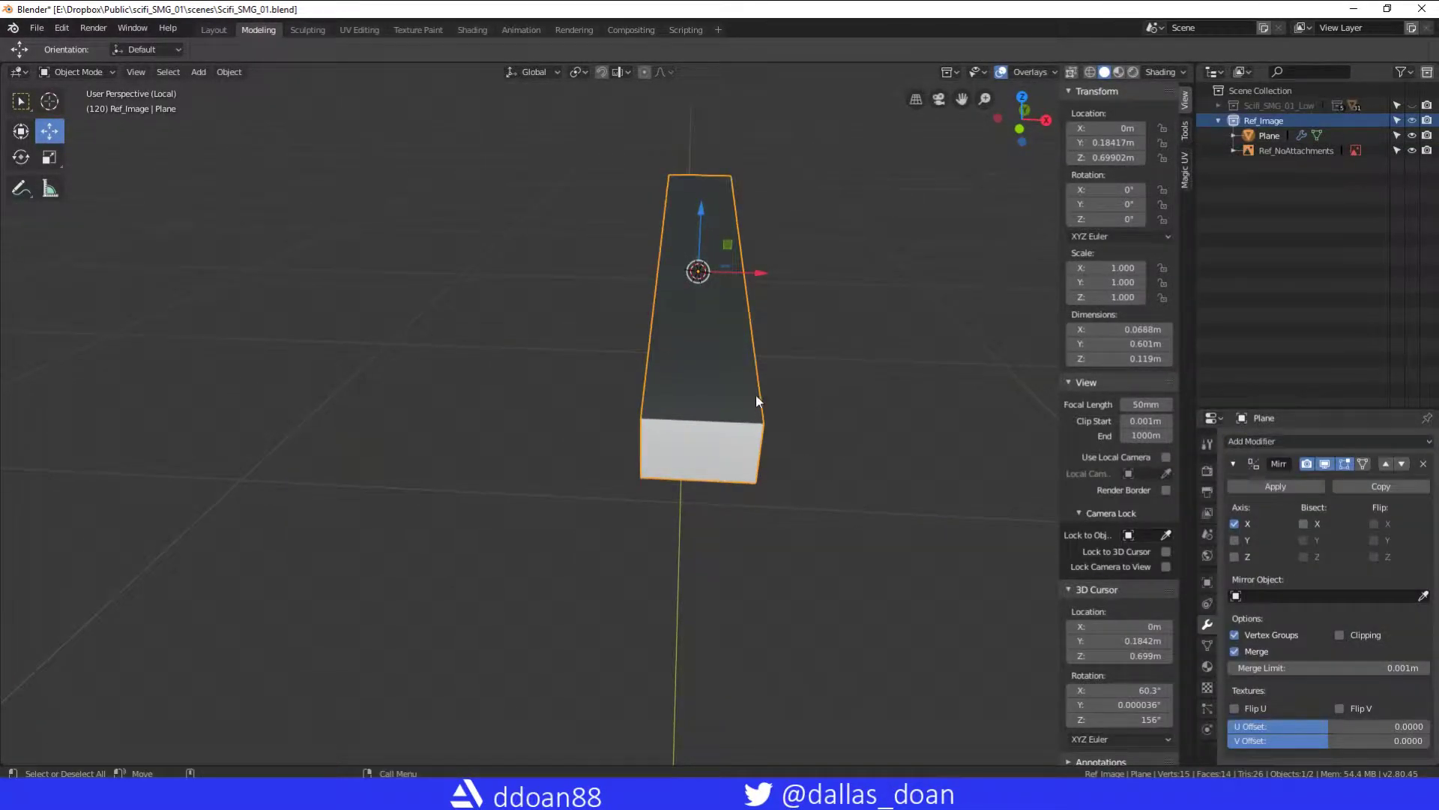
mouse_move(803, 308)
middle_down()
mouse_move(769, 431)
mouse_move(859, 282)
mouse_move(871, 306)
middle_up()
click(1045, 72)
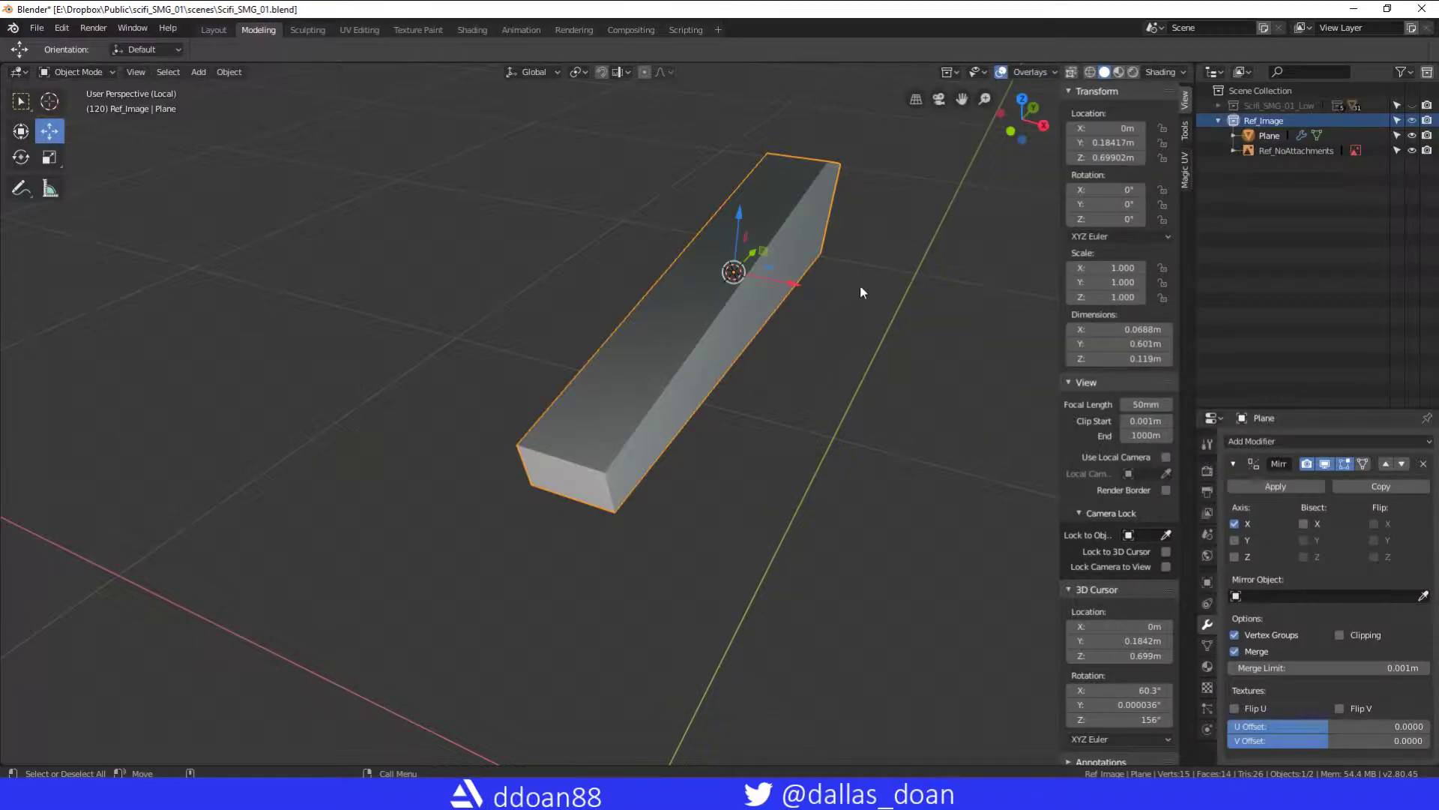
In Edit Mode, enable face normal lines in the Overlays and view them
key(Tab)
mouse_move(787, 281)
middle_down()
mouse_move(820, 271)
mouse_move(817, 295)
middle_up()
right_click(689, 203)
click(862, 215)
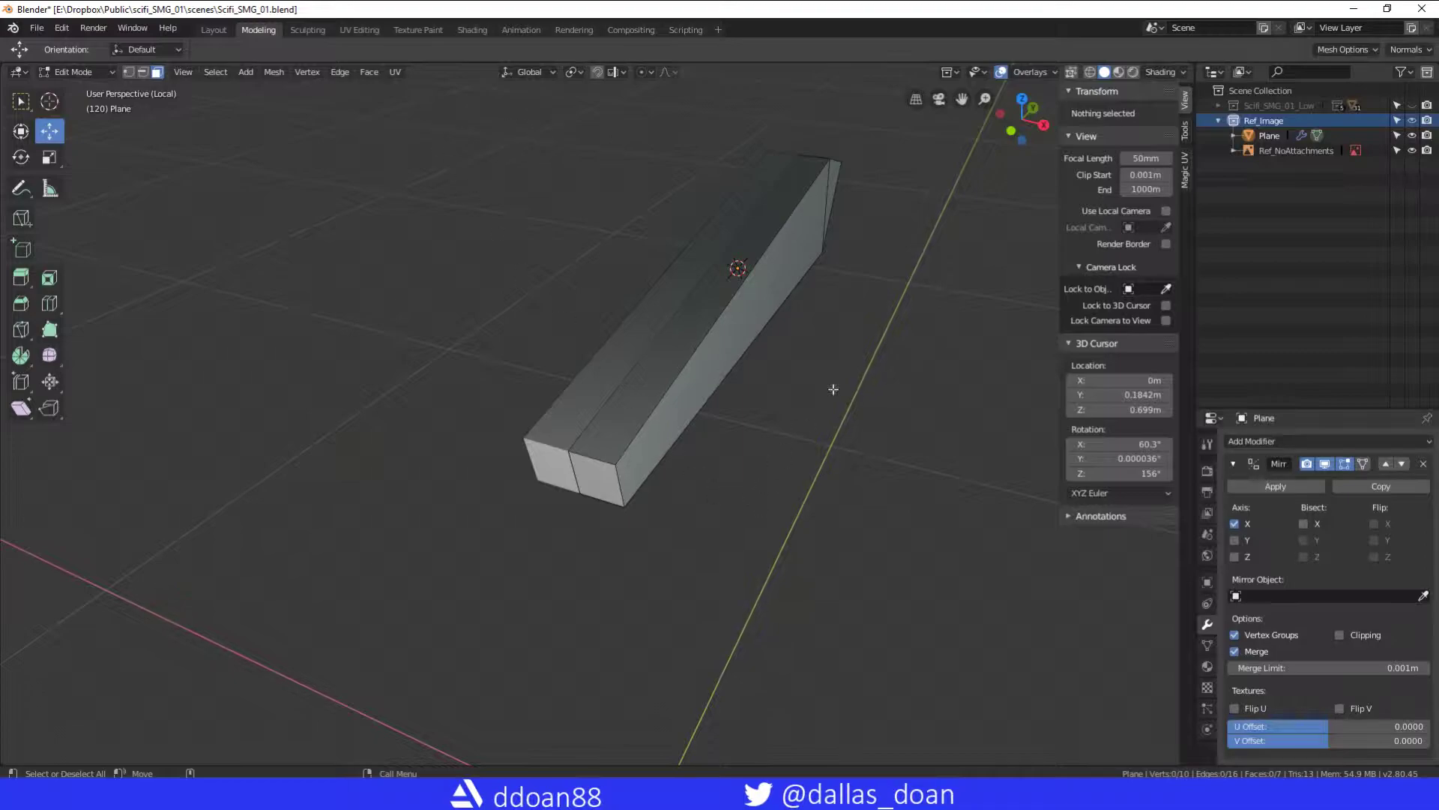
click(1038, 73)
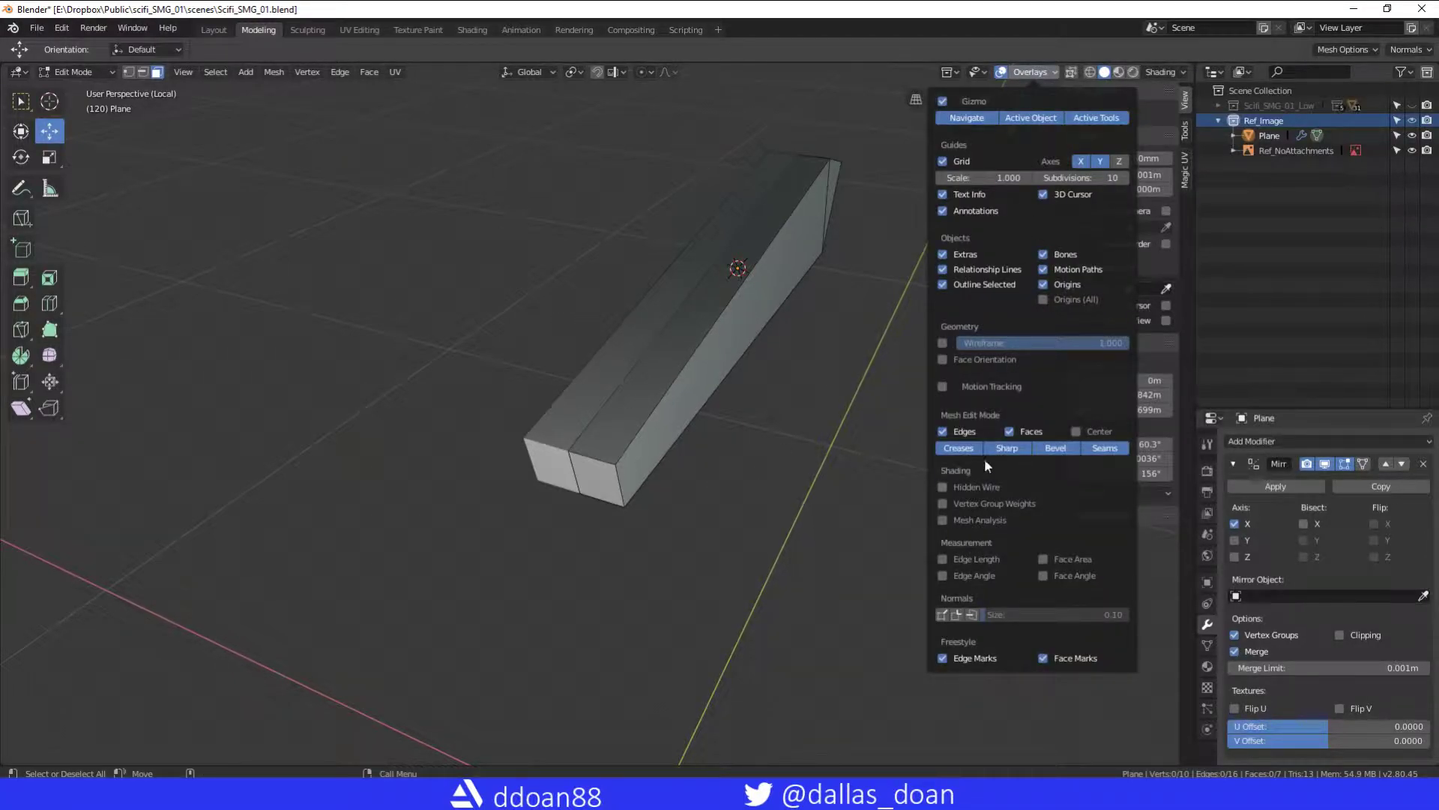
click(971, 615)
mouse_move(787, 473)
middle_down()
mouse_move(720, 337)
mouse_move(697, 248)
mouse_move(755, 453)
mouse_move(720, 382)
middle_up()
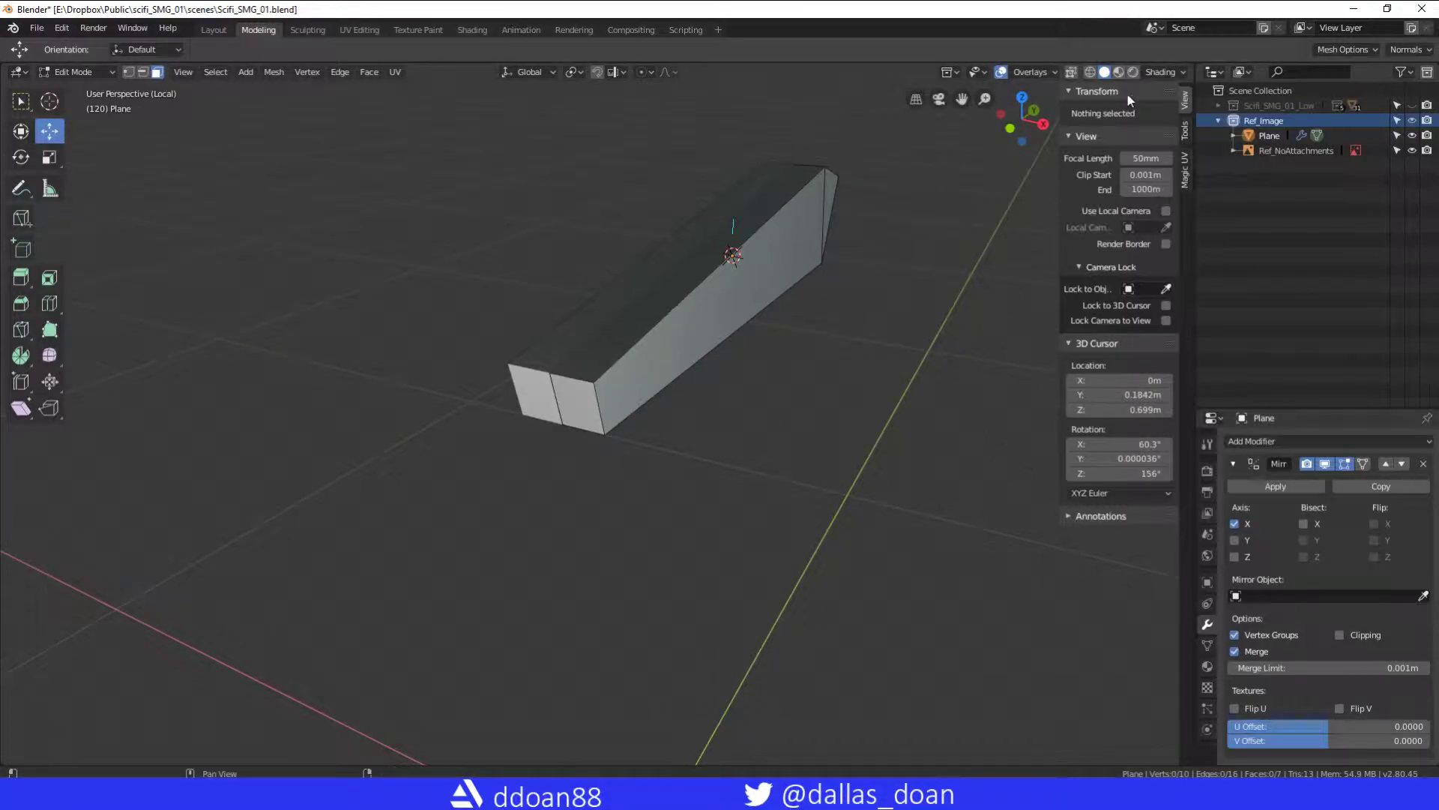
Enable Face Orientation colouring, revealing the block's faces show red, pointing inward
click(1058, 73)
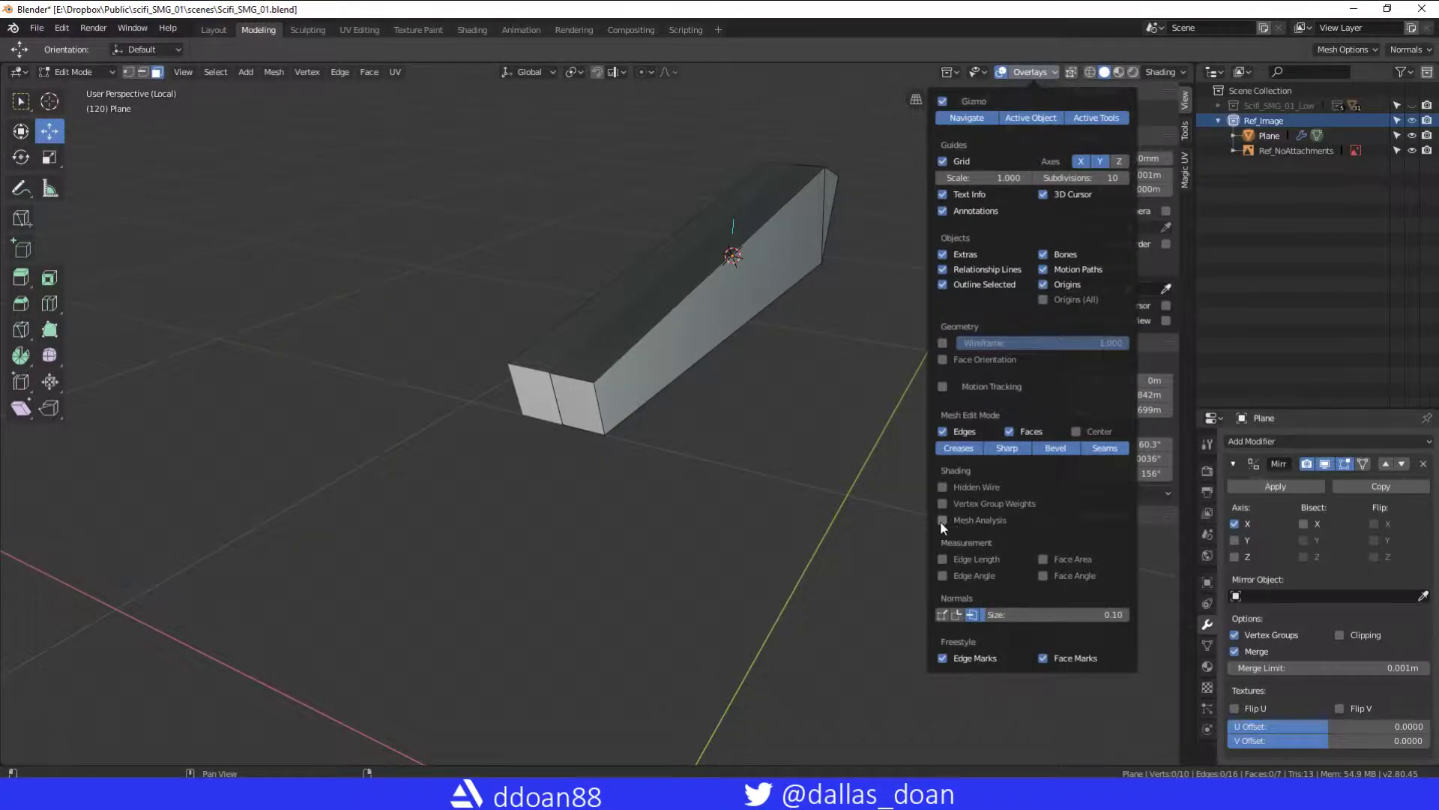
click(943, 359)
mouse_move(675, 372)
middle_down()
mouse_move(738, 286)
mouse_move(779, 400)
middle_up()
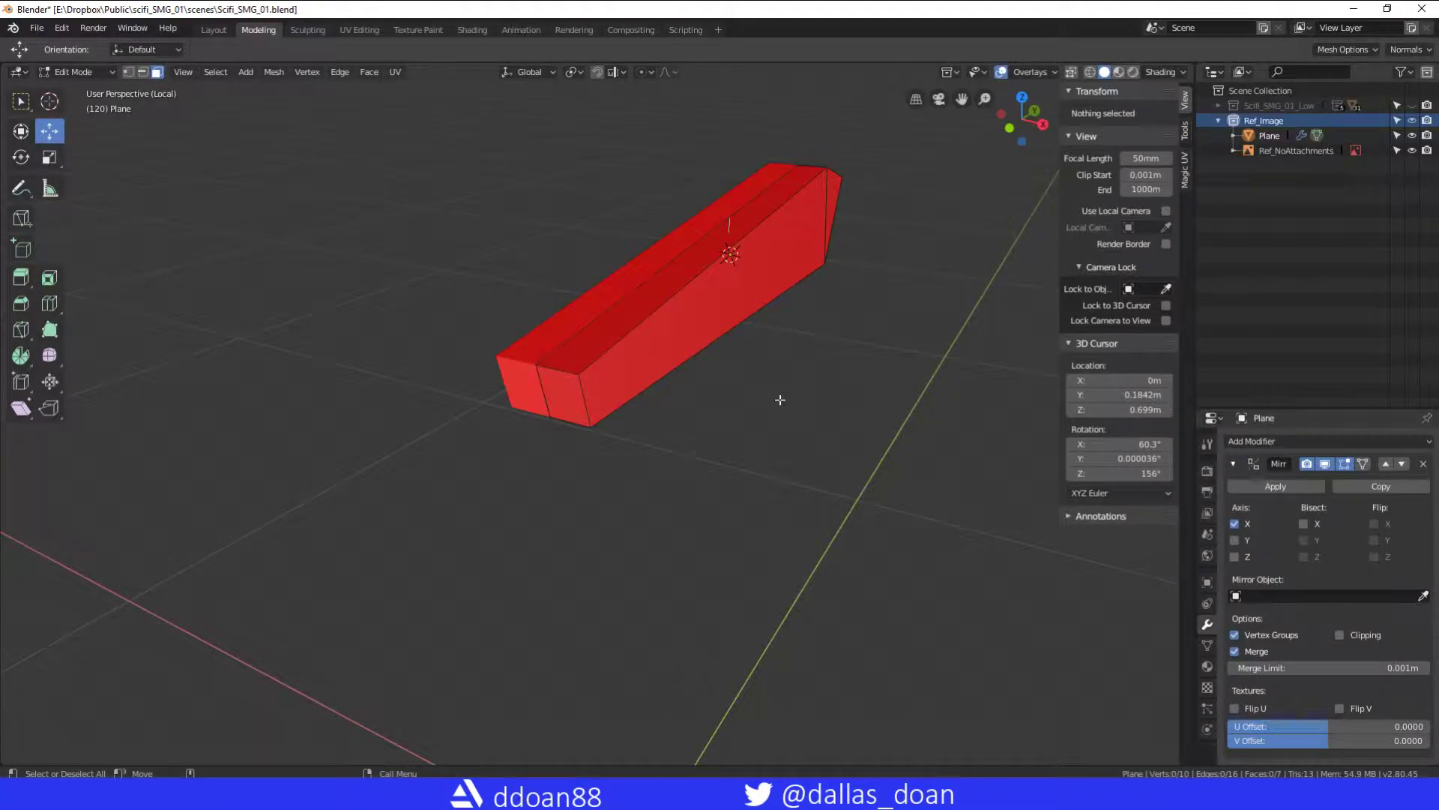
middle_drag(780, 400, 876, 215)
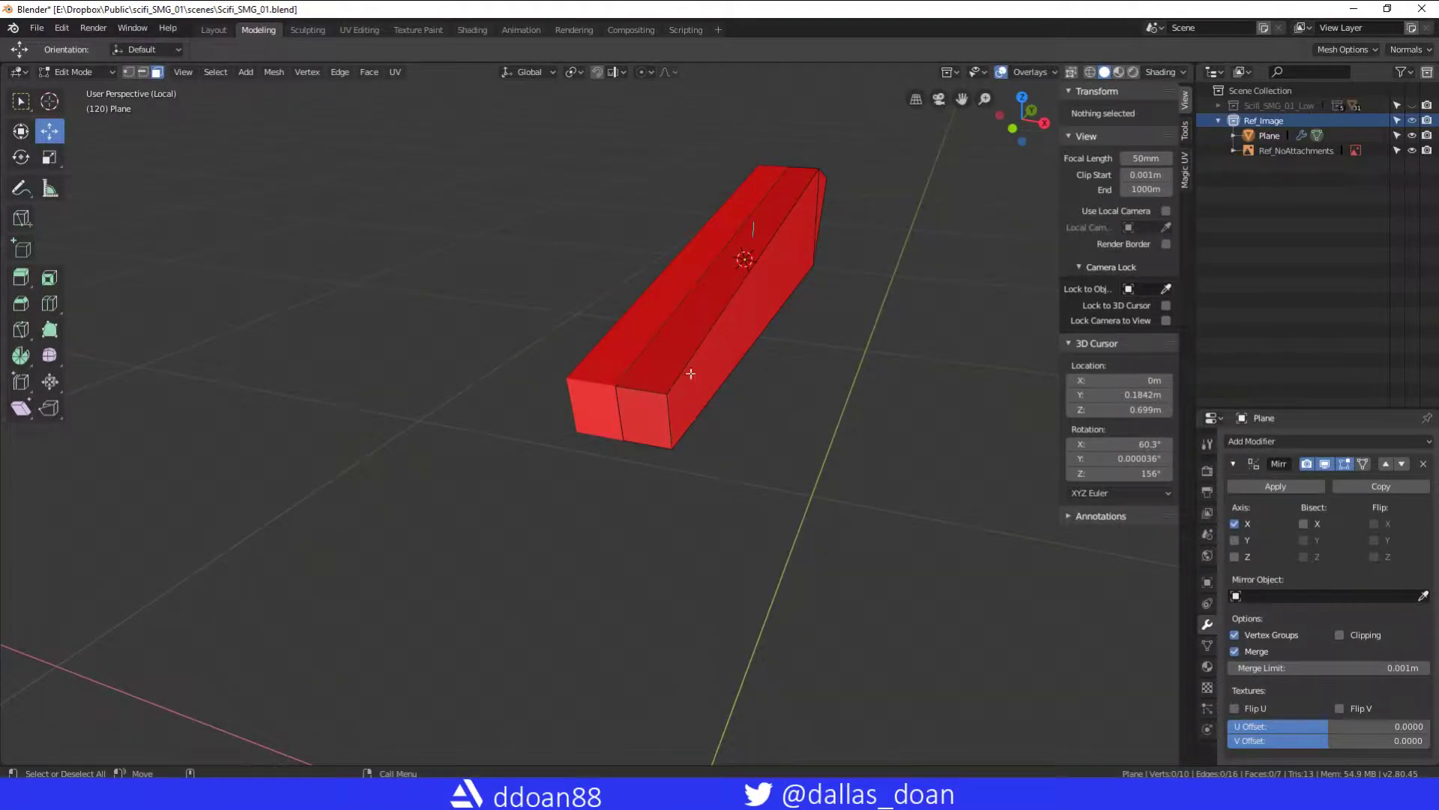
key(w)
Select all geometry and recalculate normals outward via Mesh > Normals > Recalculate Outside
drag(893, 134, 616, 479)
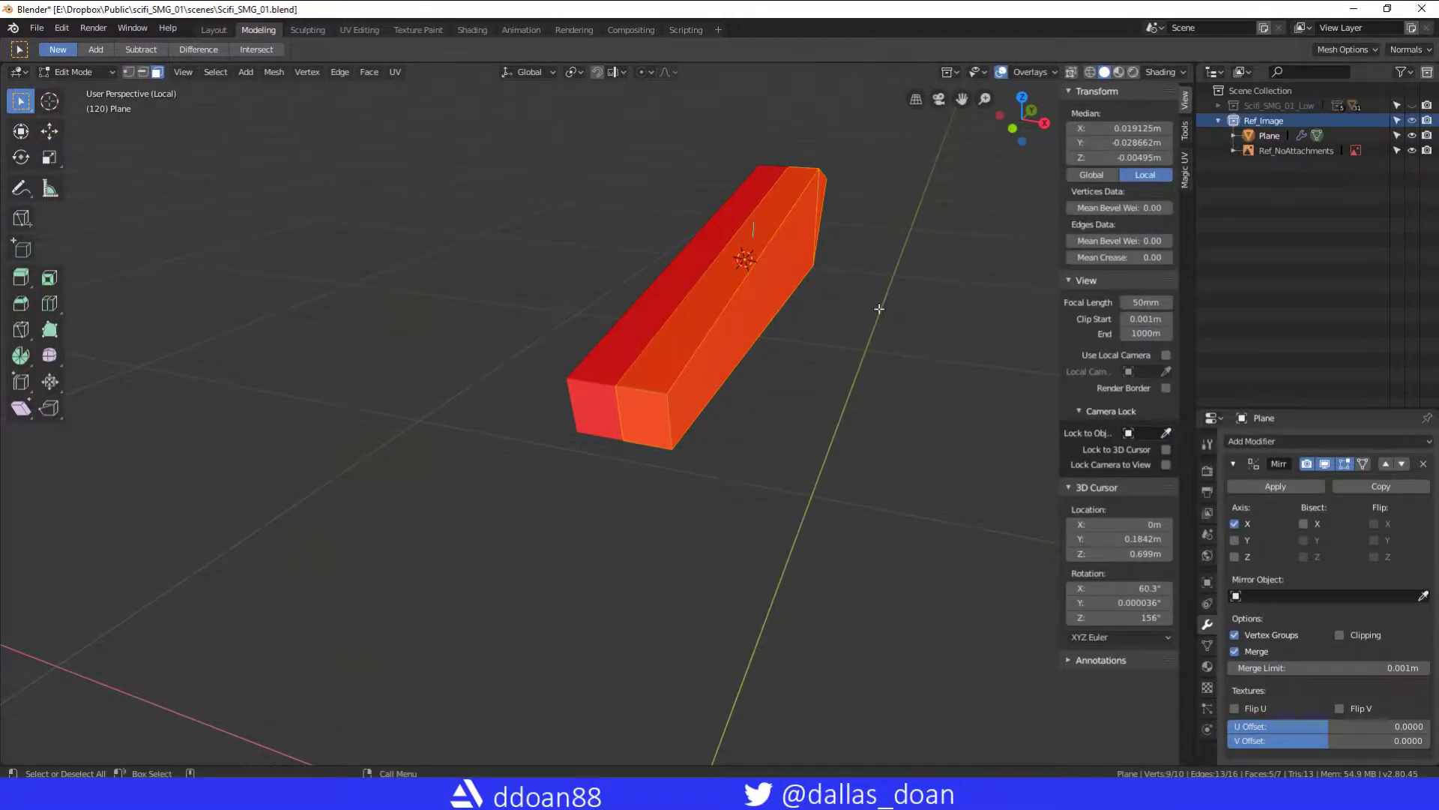
click(368, 72)
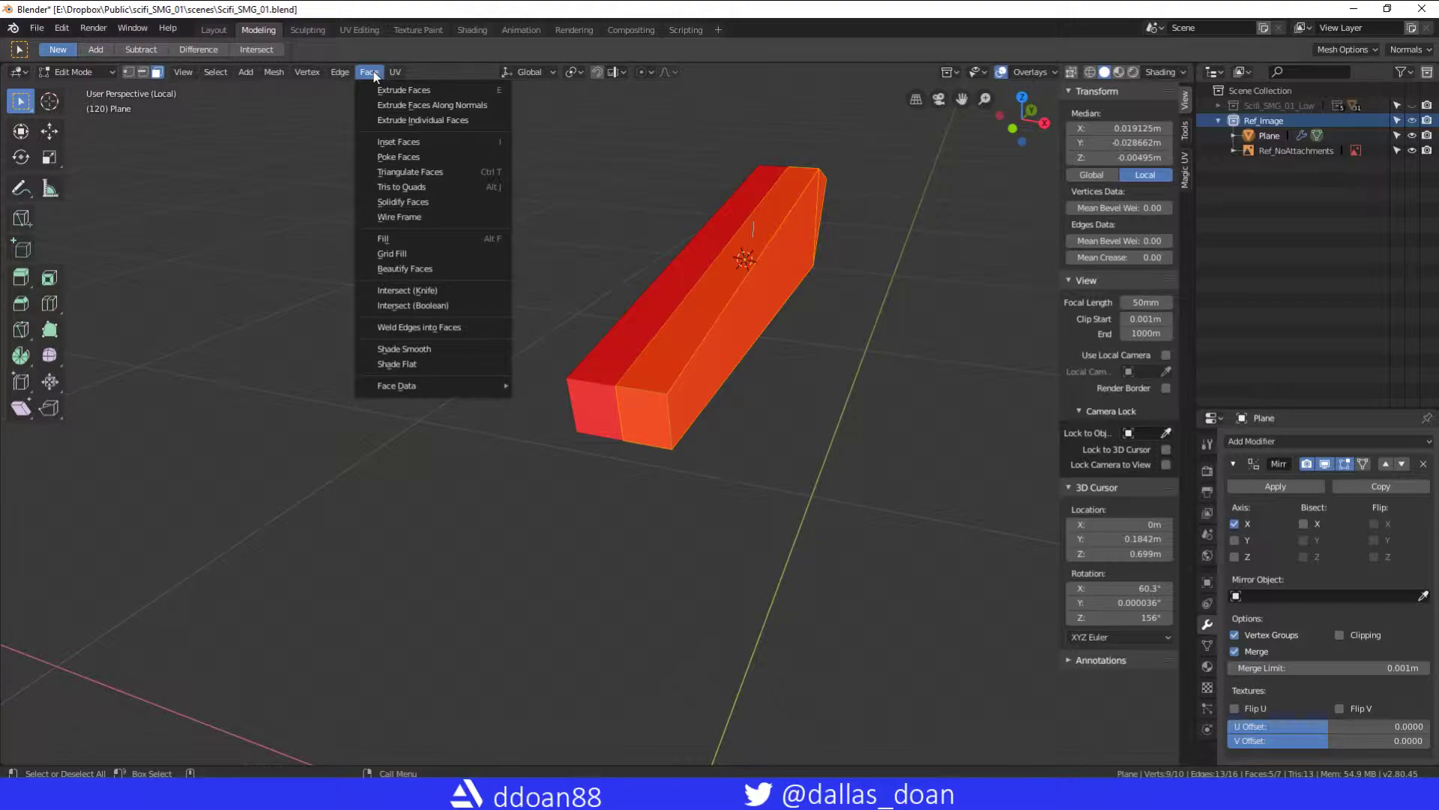
mouse_move(273, 72)
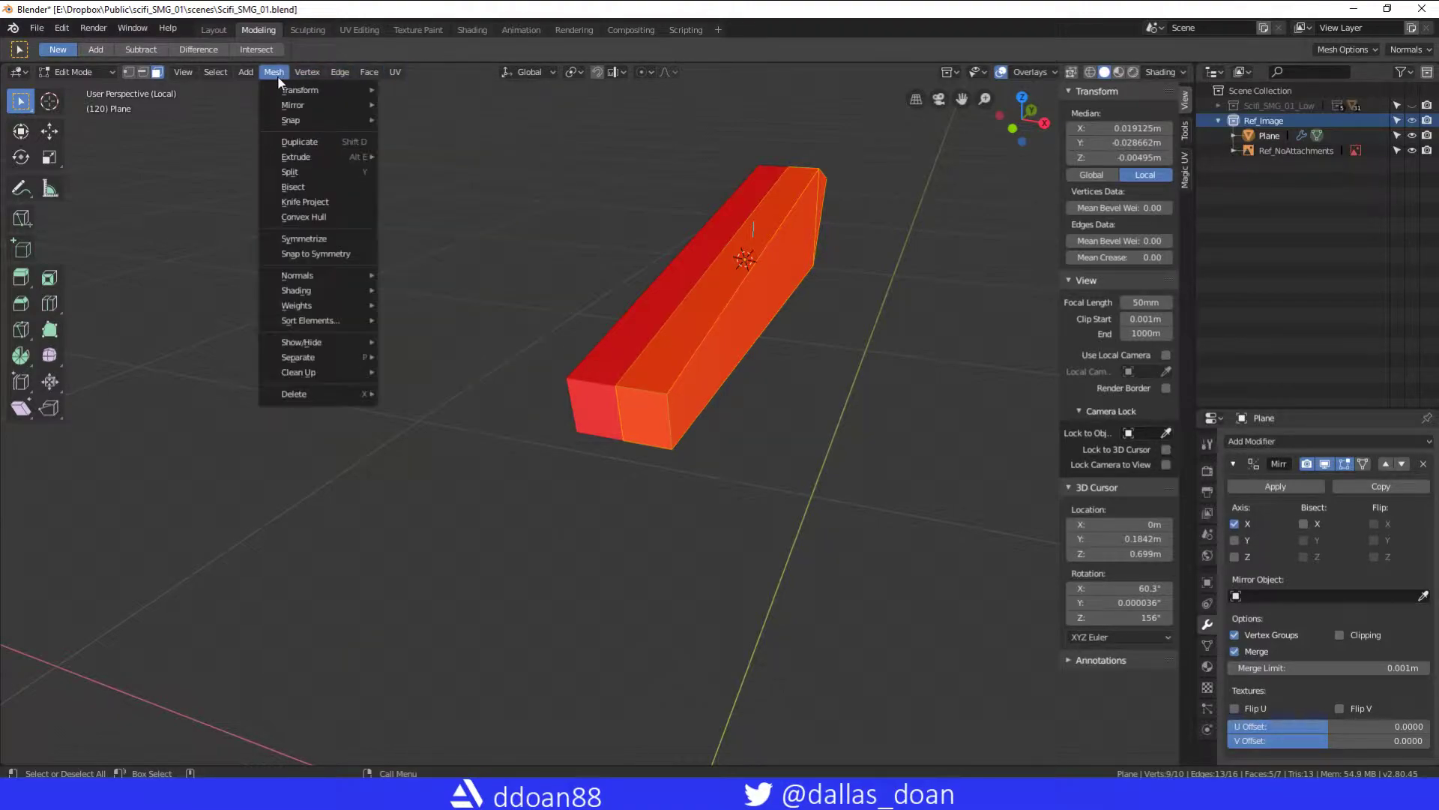
mouse_move(300, 275)
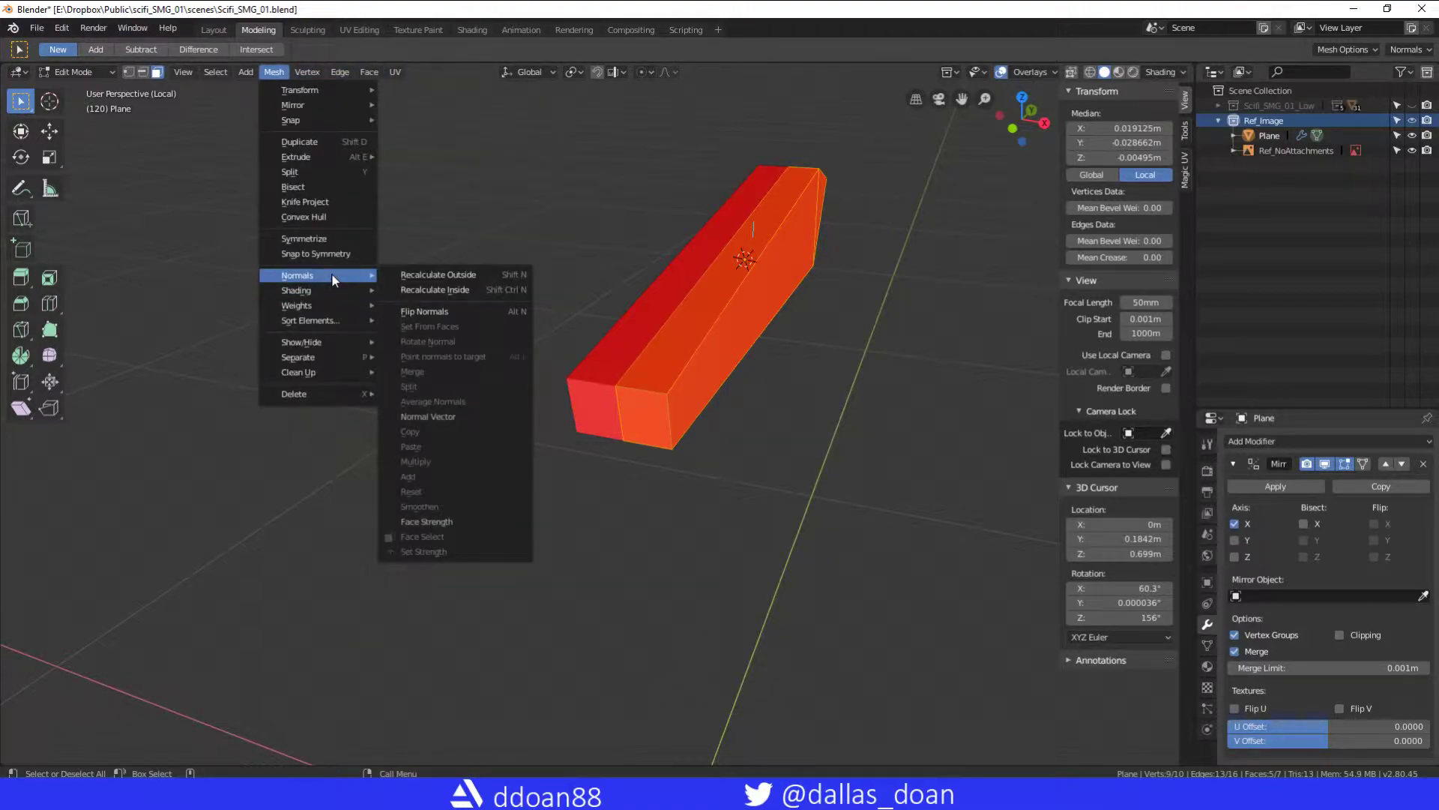
click(465, 277)
key(alt+a)
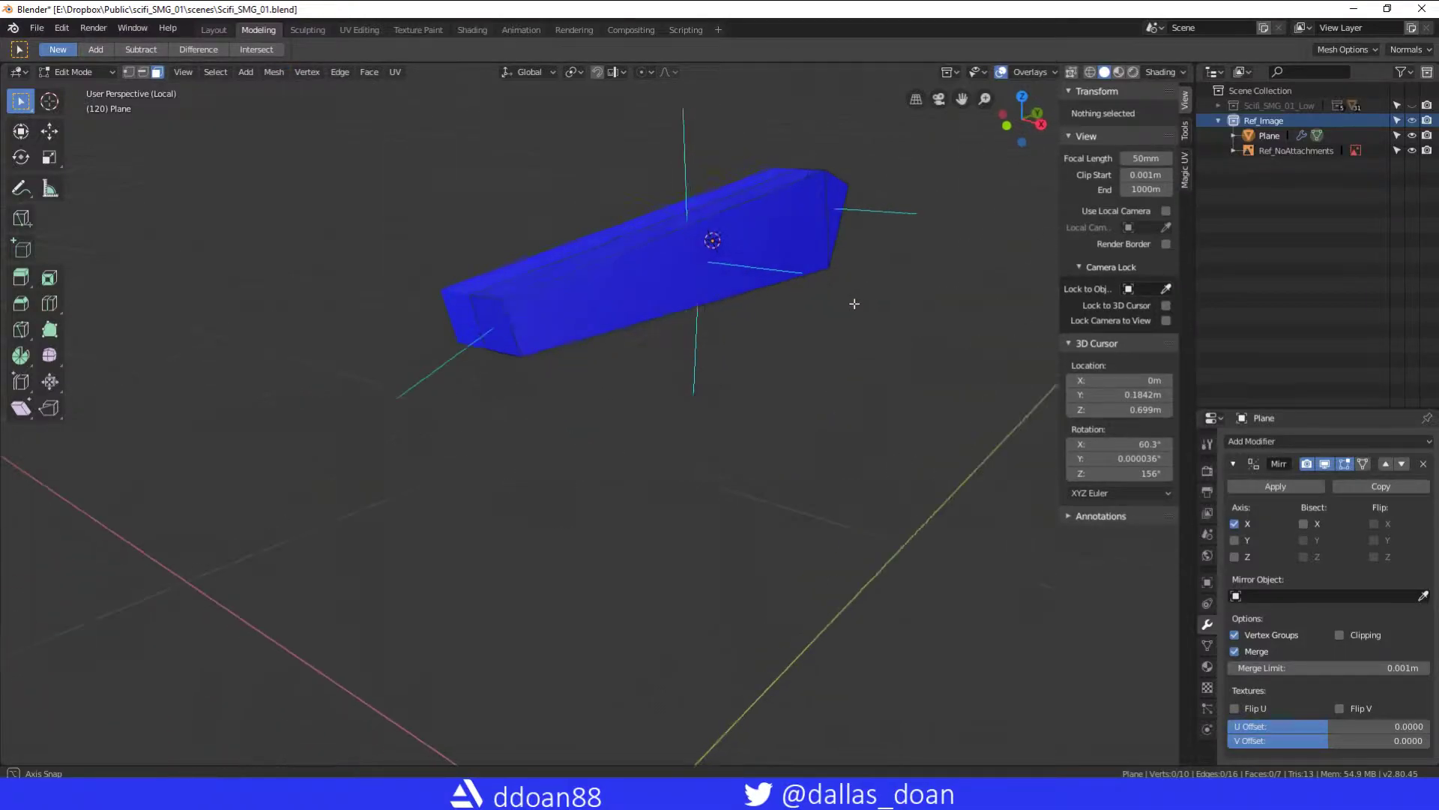
mouse_move(973, 279)
middle_down()
mouse_move(788, 316)
mouse_move(562, 170)
middle_up()
Flip the stray red end face, verify all faces are blue and turn off Face Orientation
click(798, 300)
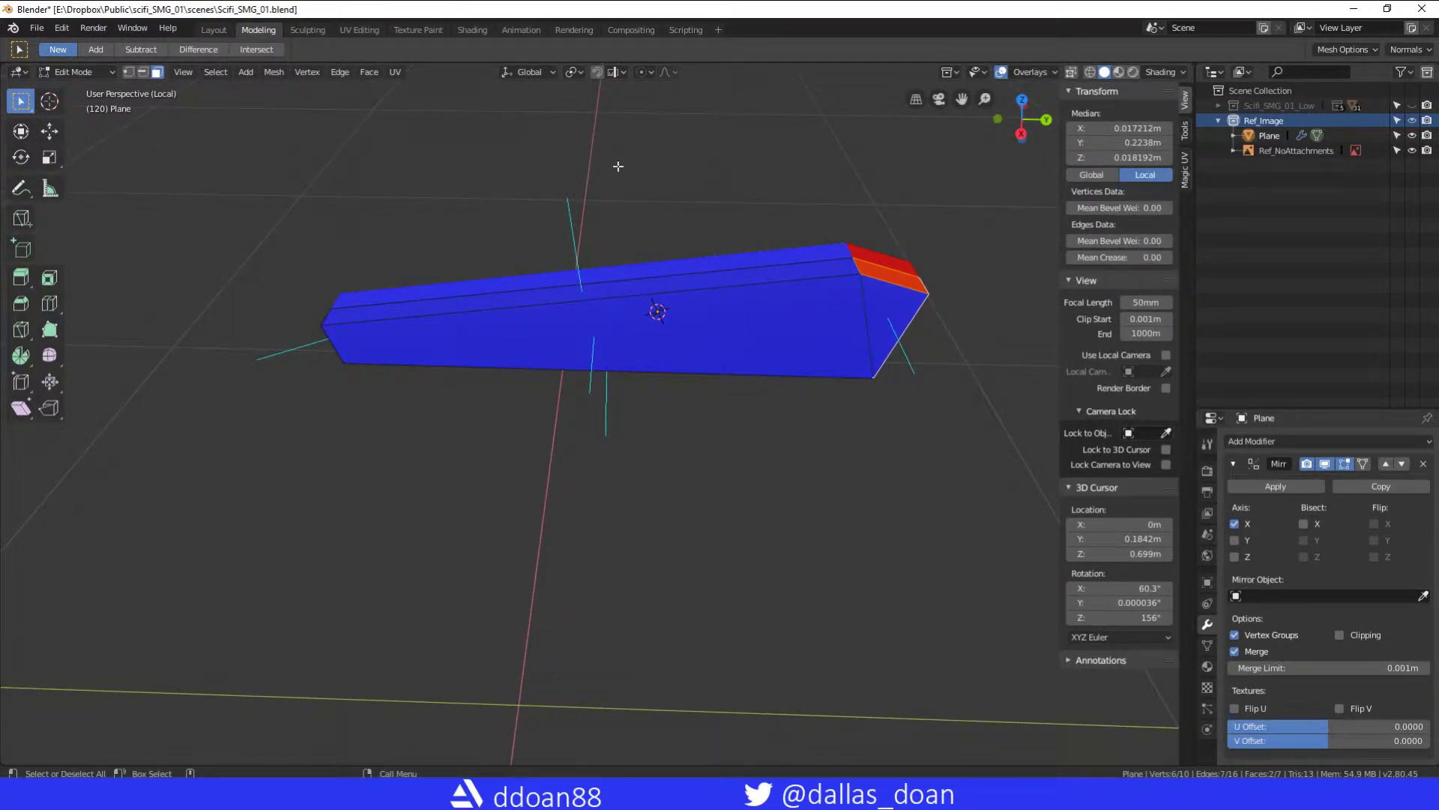
key(i)
key(alt+a)
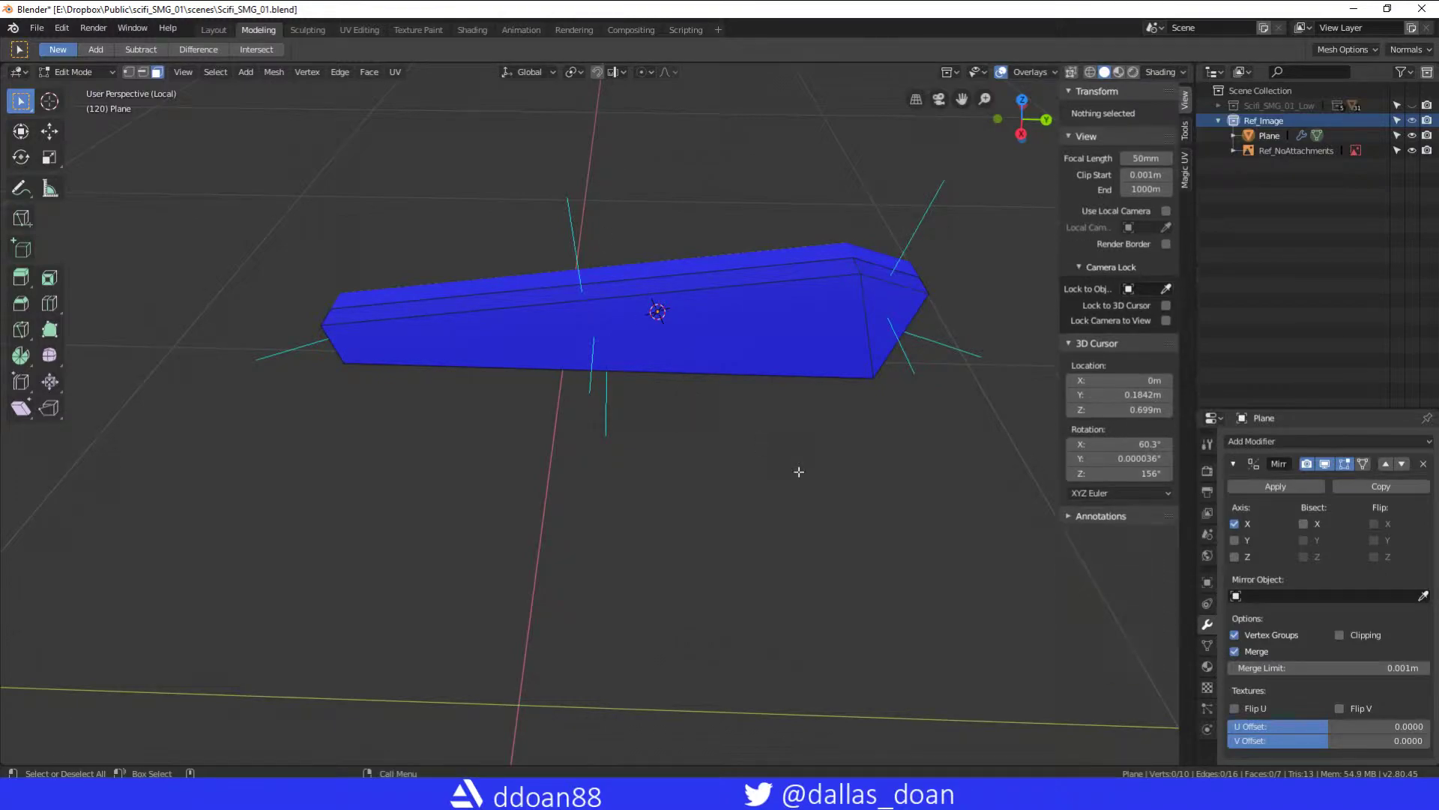
mouse_move(618, 167)
middle_down()
mouse_move(666, 384)
mouse_move(709, 320)
middle_up()
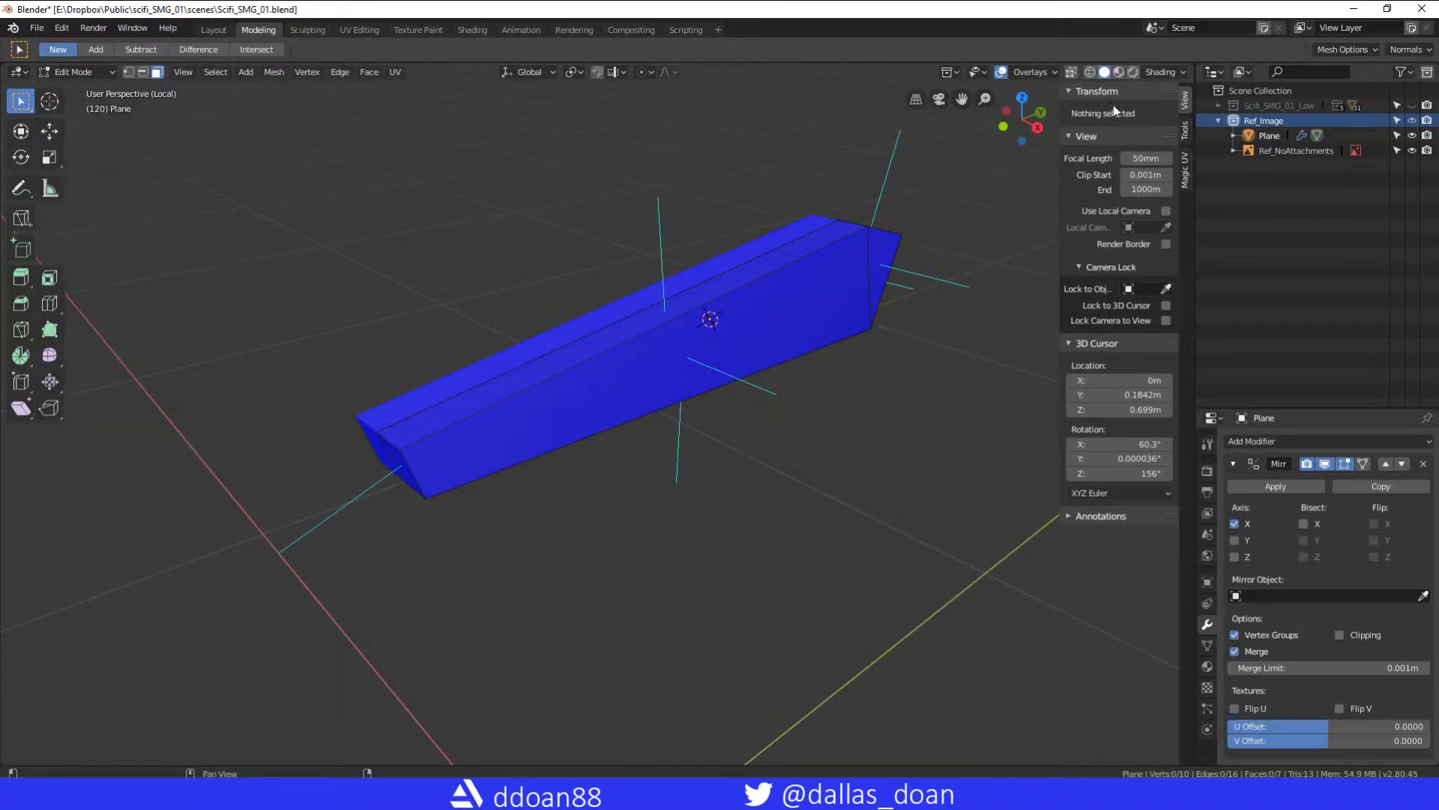
click(1036, 72)
click(944, 359)
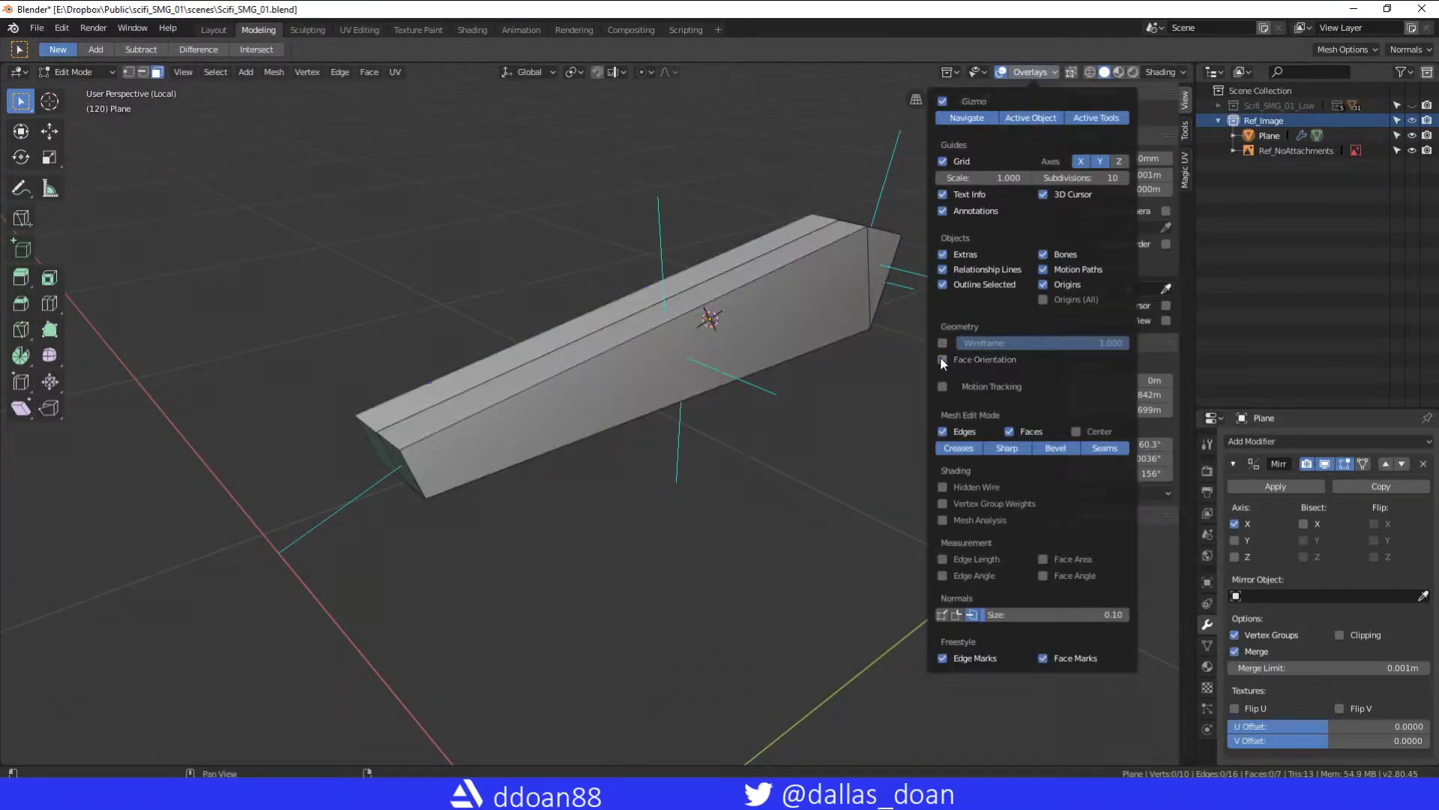
Select a front bottom vertex of the rail cover using vertex mode and circle select
click(981, 615)
mouse_move(675, 427)
middle_down()
mouse_move(801, 432)
mouse_move(721, 425)
mouse_move(800, 471)
mouse_move(753, 414)
middle_up()
scroll(799, 450, down, 4)
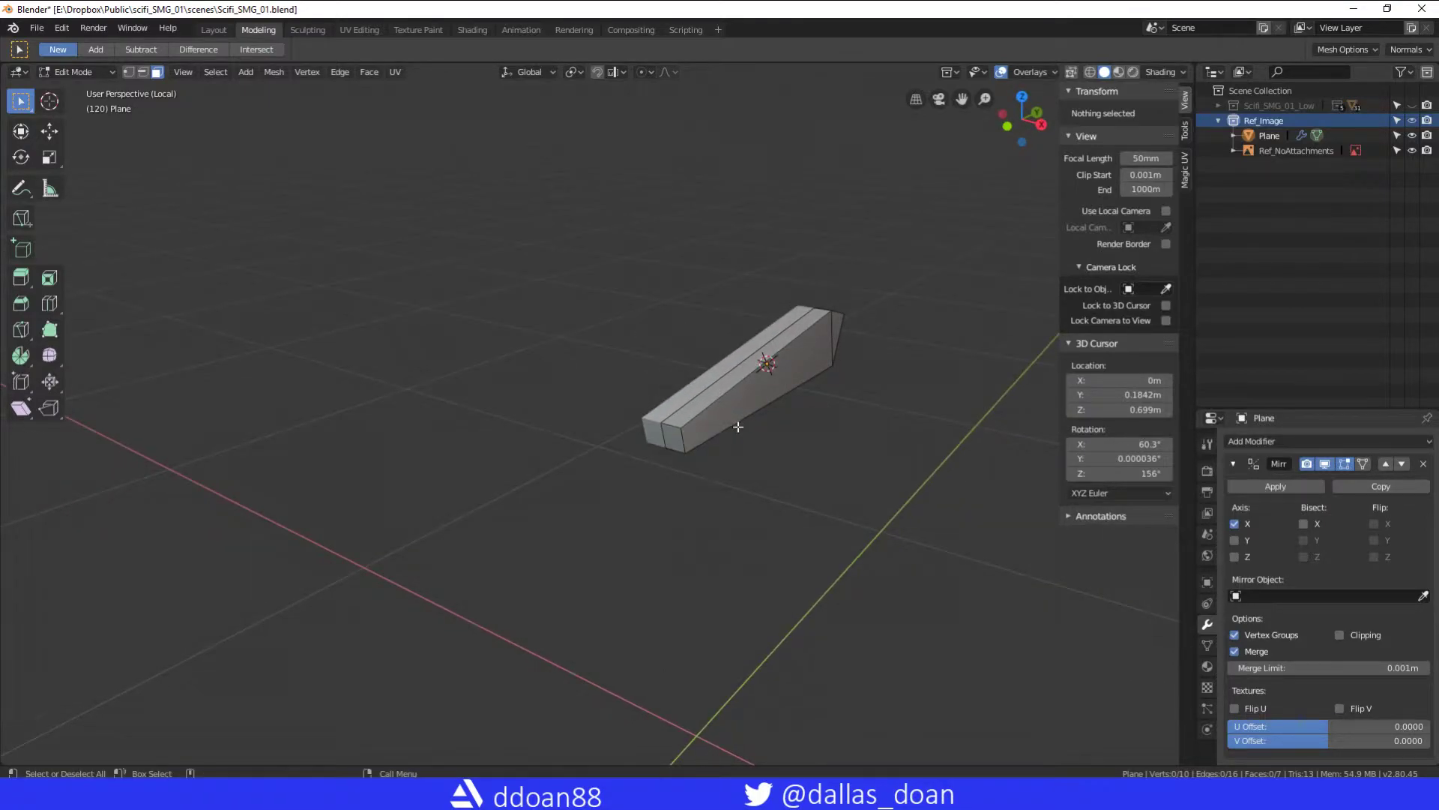
scroll(739, 427, up, 3)
key(1)
click(706, 446)
key(c)
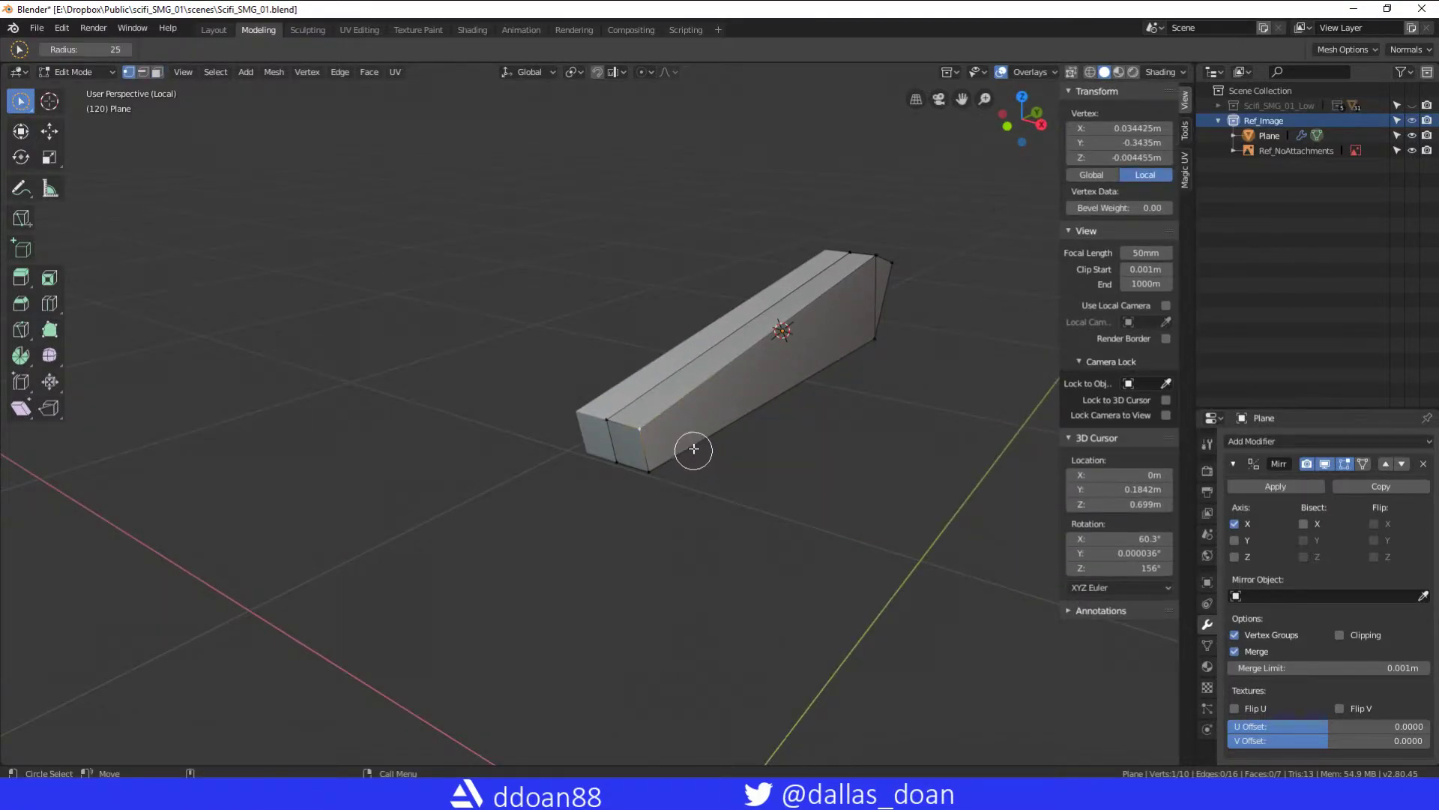
click(687, 436)
right_click(627, 455)
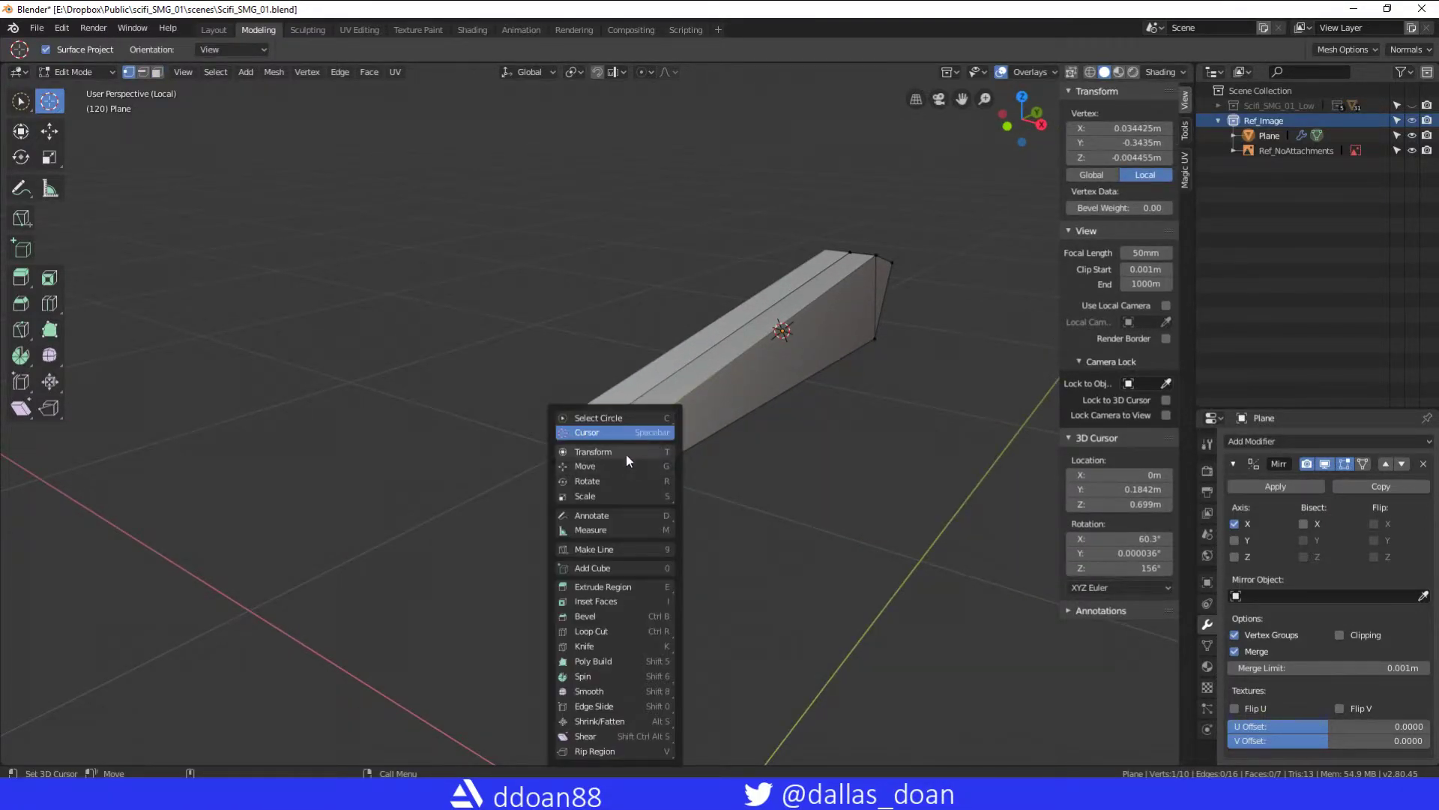
Move the selected vertex slightly along X with G X, then deselect everything
key(Escape)
key(g)
key(x)
click(700, 448)
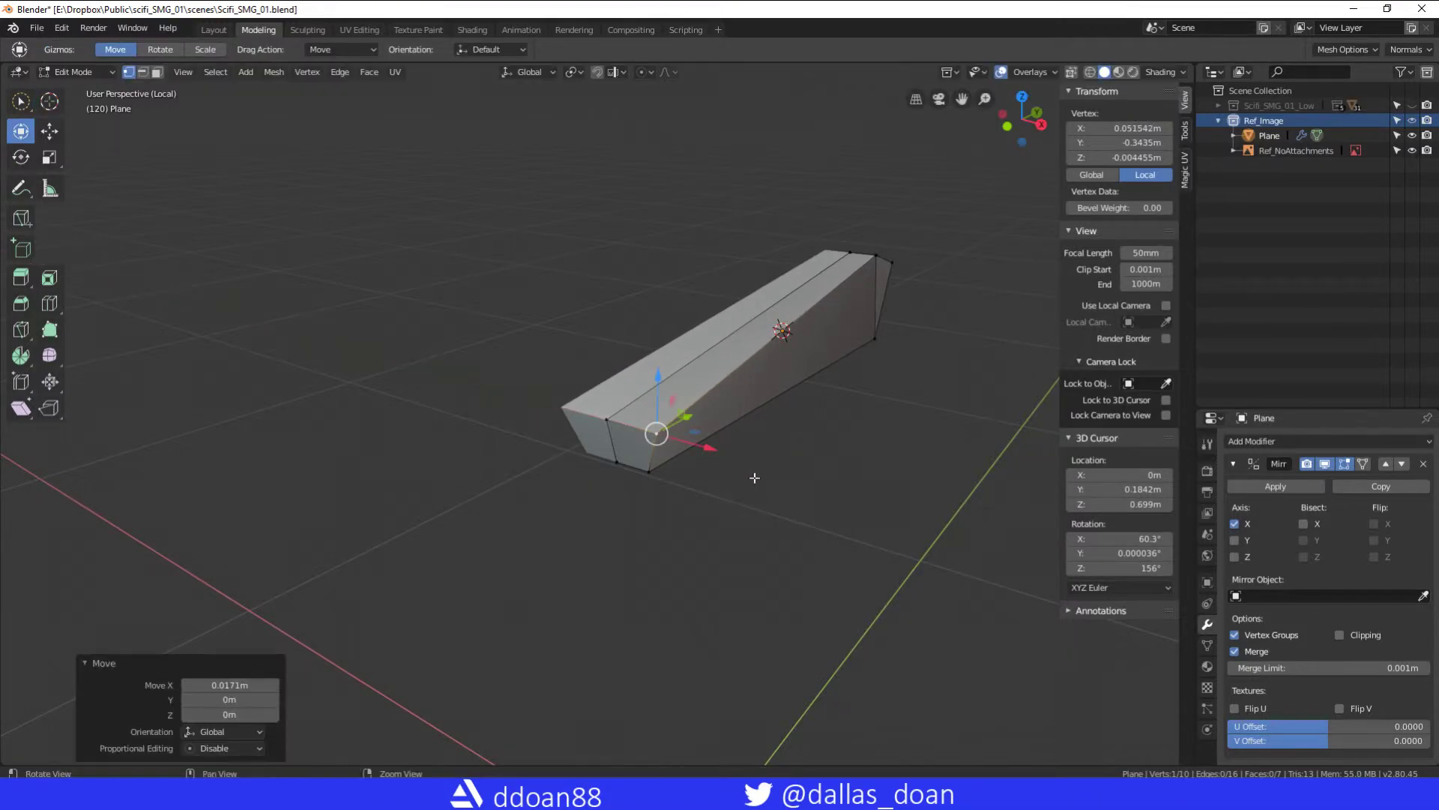
mouse_move(676, 428)
middle_down()
mouse_move(776, 484)
mouse_move(765, 495)
middle_up()
click(806, 523)
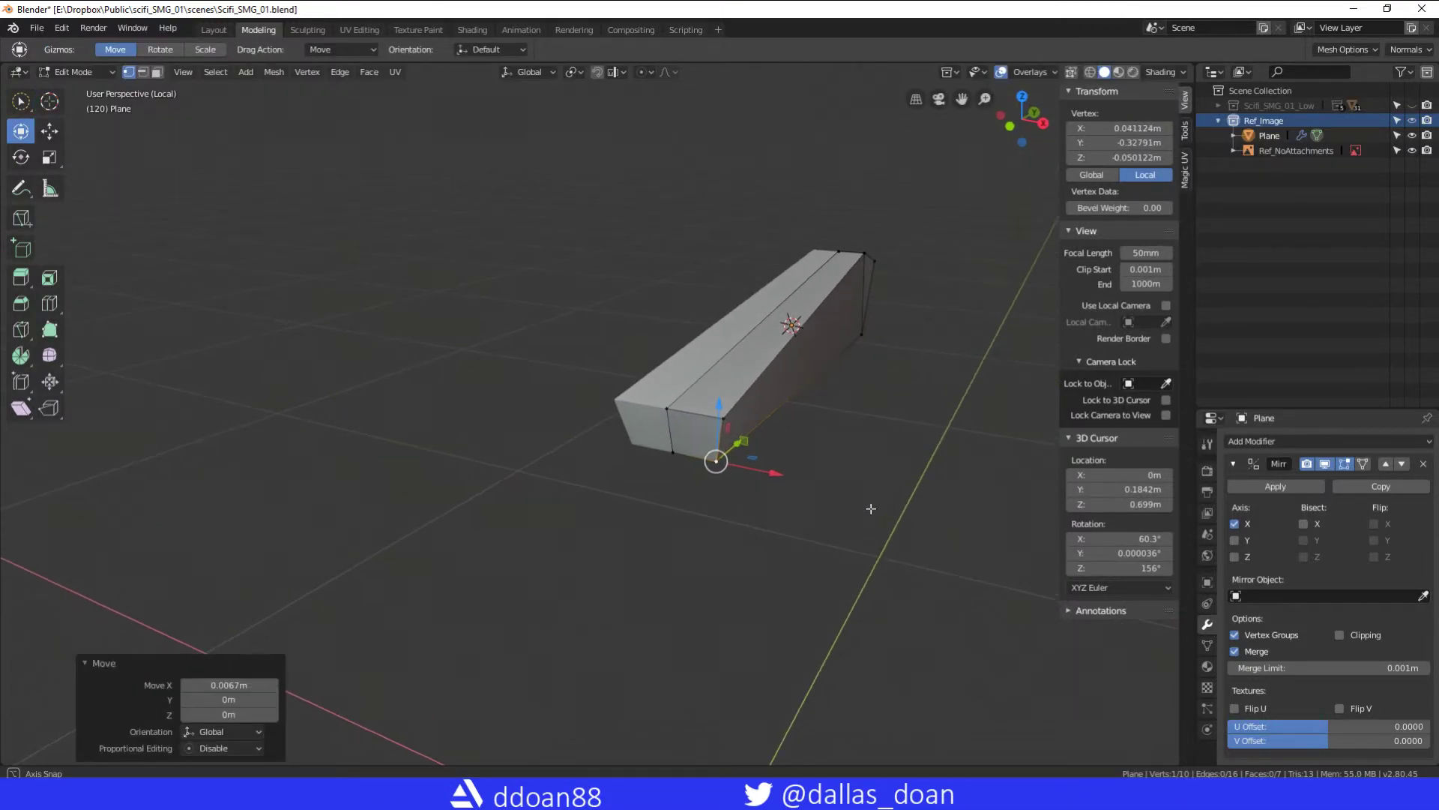
key(alt+a)
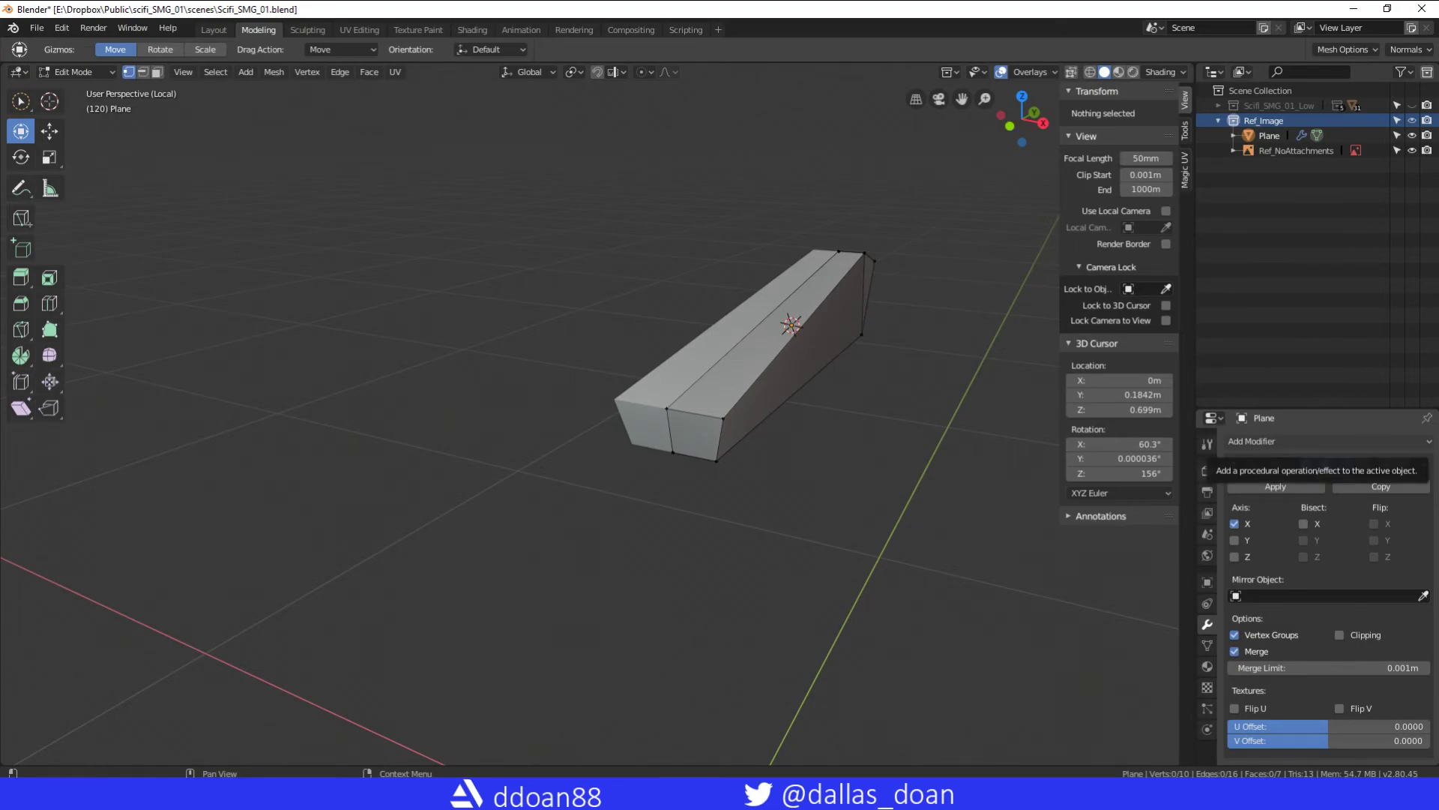